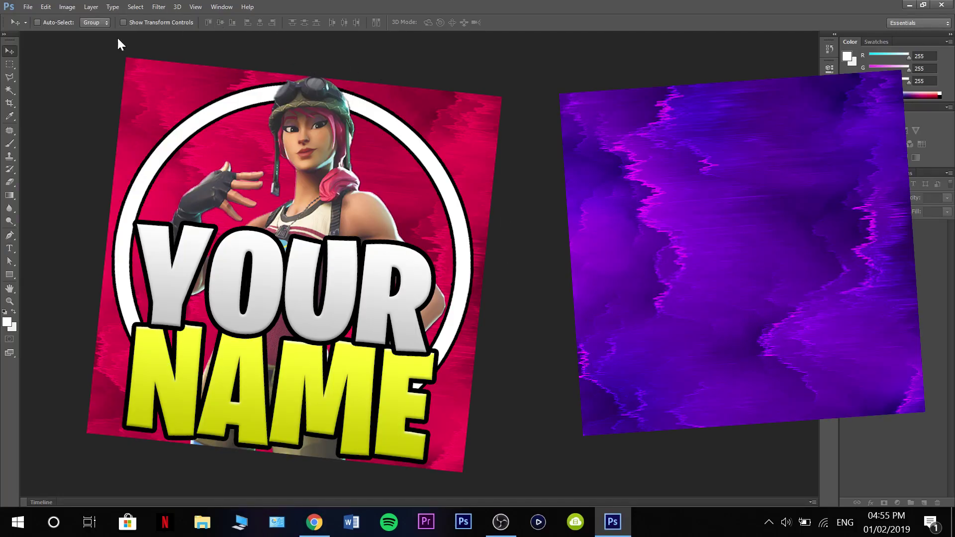
Create a new 800 × 800 pixel document with a transparent background (Untitled-1)
left_click(27, 7)
left_click(28, 17)
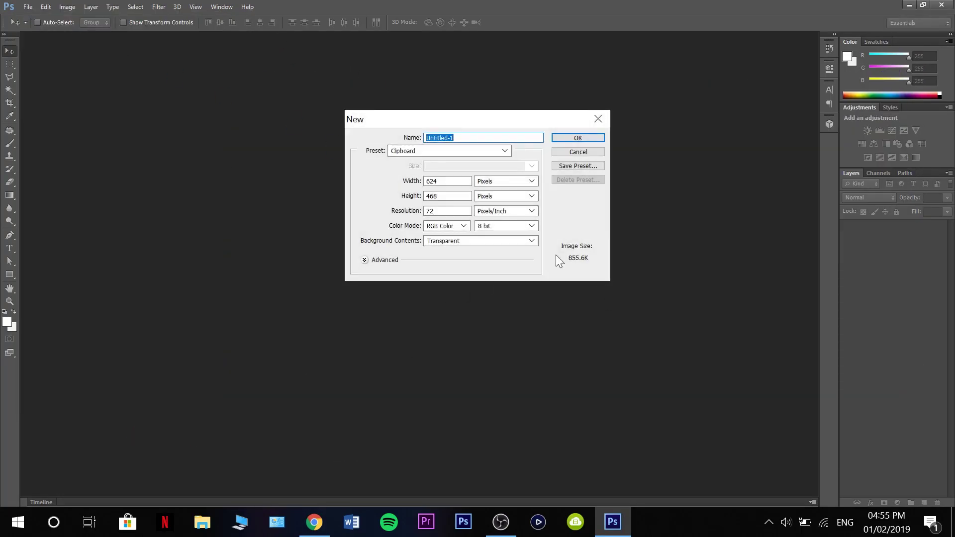
left_click(456, 182)
type("800")
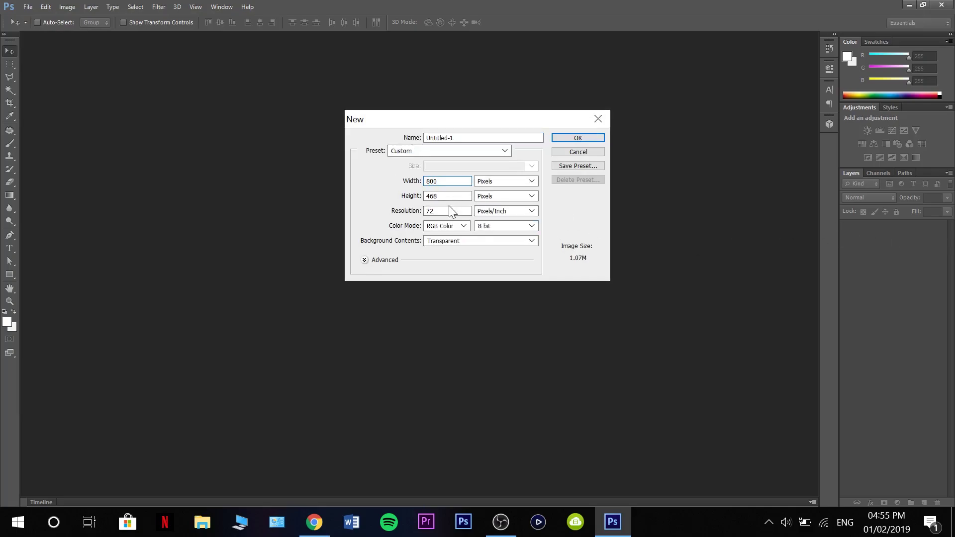
key("Tab")
type("800")
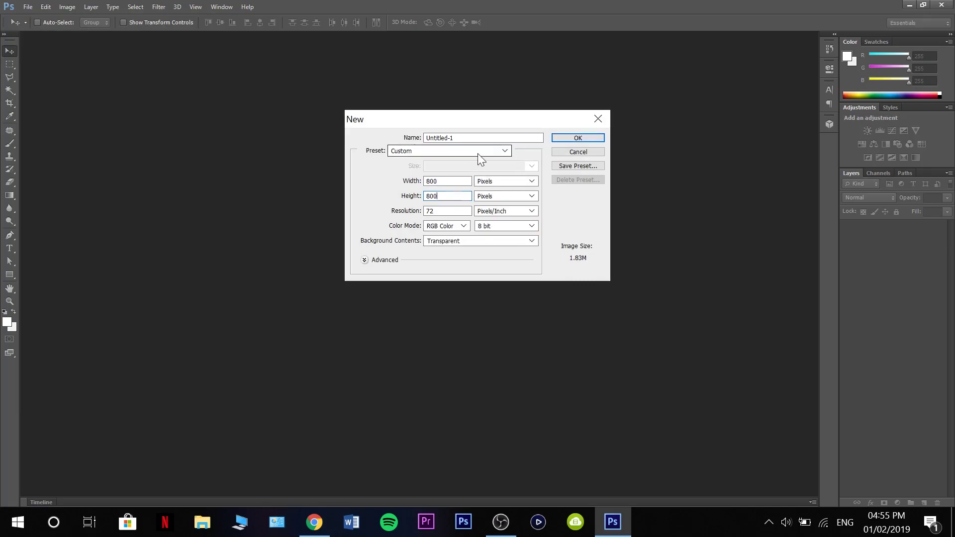
left_click(478, 153)
left_click(478, 153)
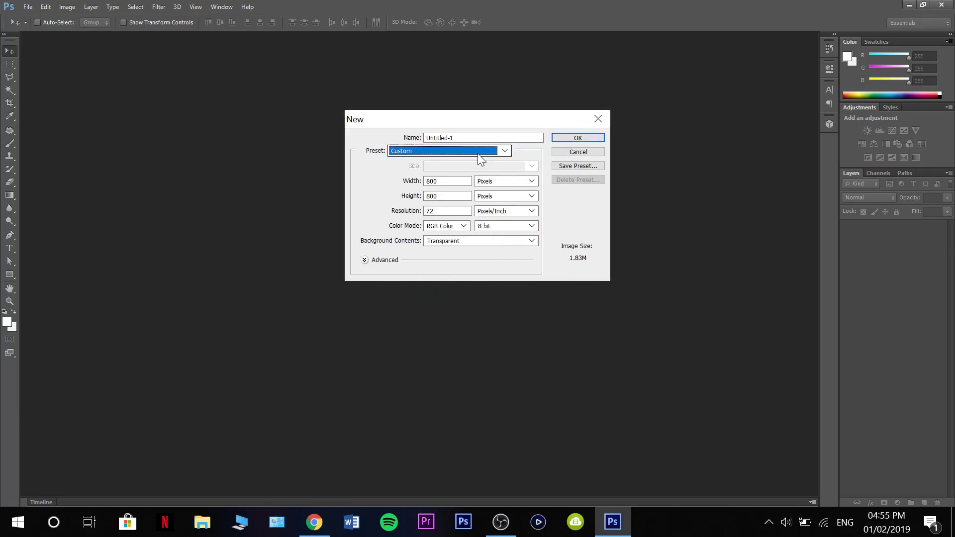
left_click(569, 139)
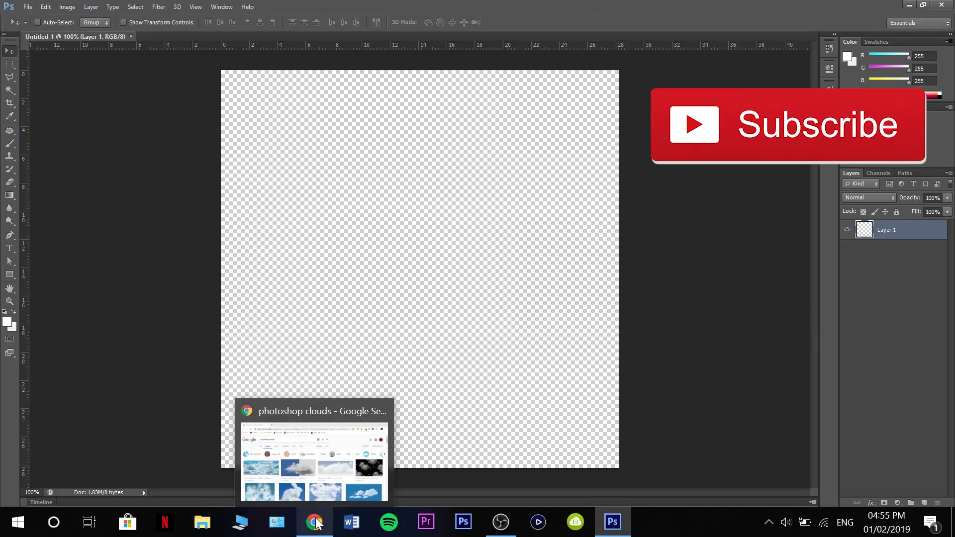
Find a square grey clouds image in Google Images, copy it, and return to Photoshop
left_click(316, 522)
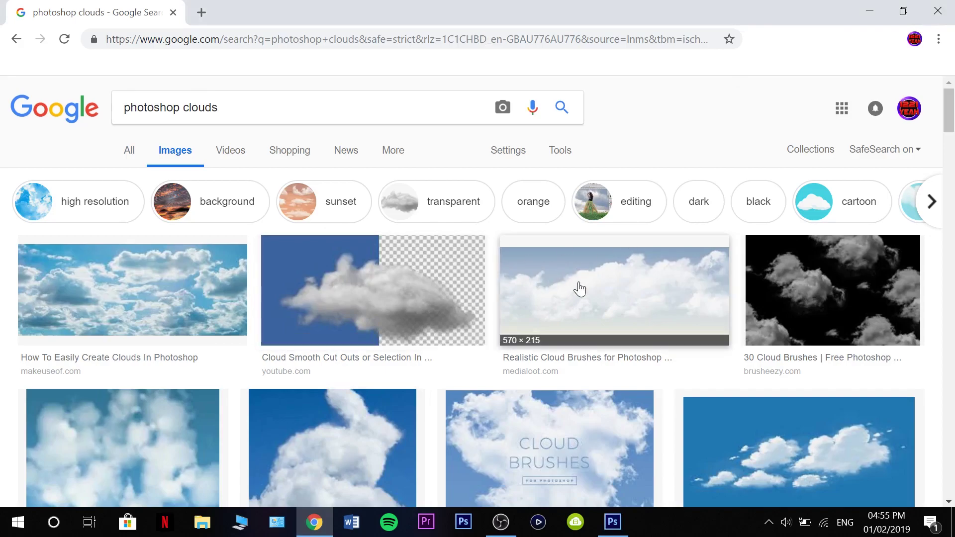
scroll(578, 288, "down", 4)
scroll(599, 315, "down", 3)
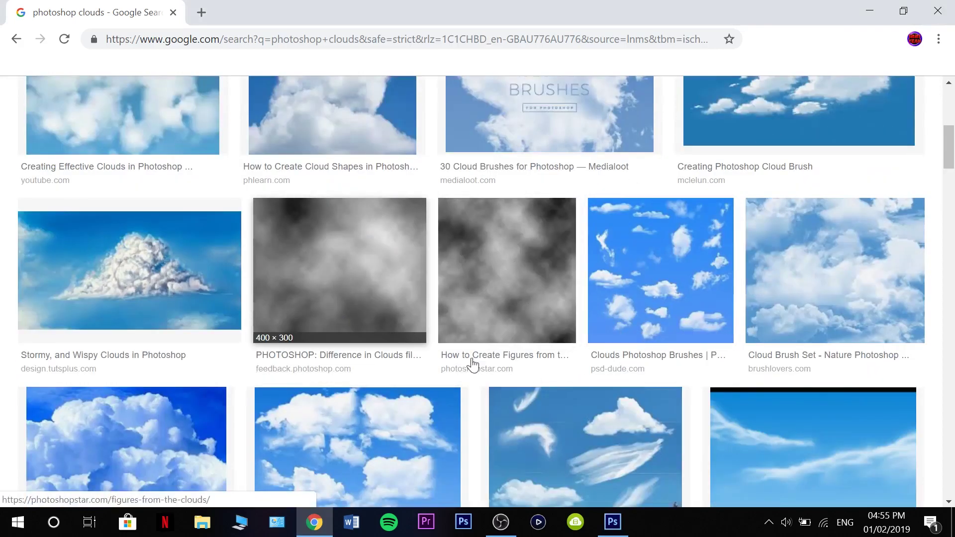
left_click(398, 309)
left_click(682, 367)
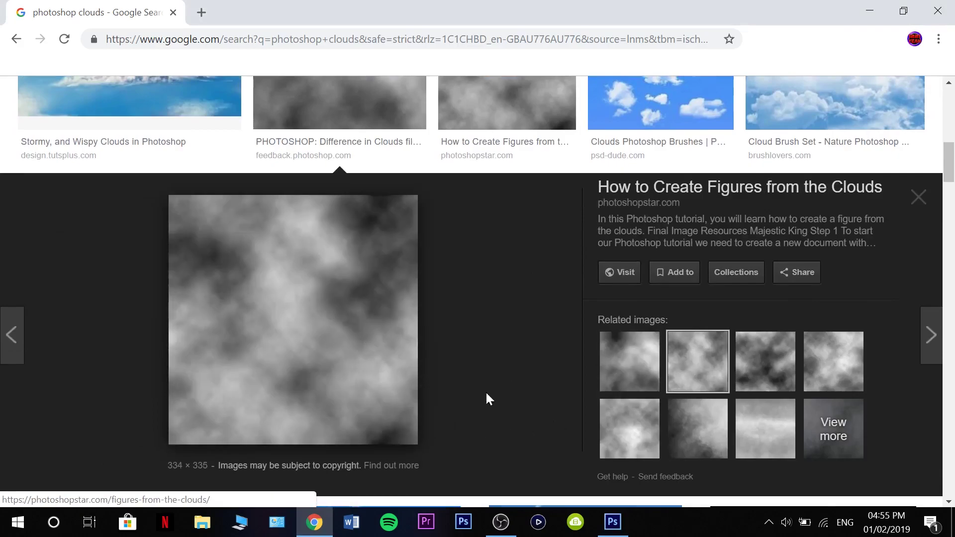
right_click(288, 371)
left_click(342, 244)
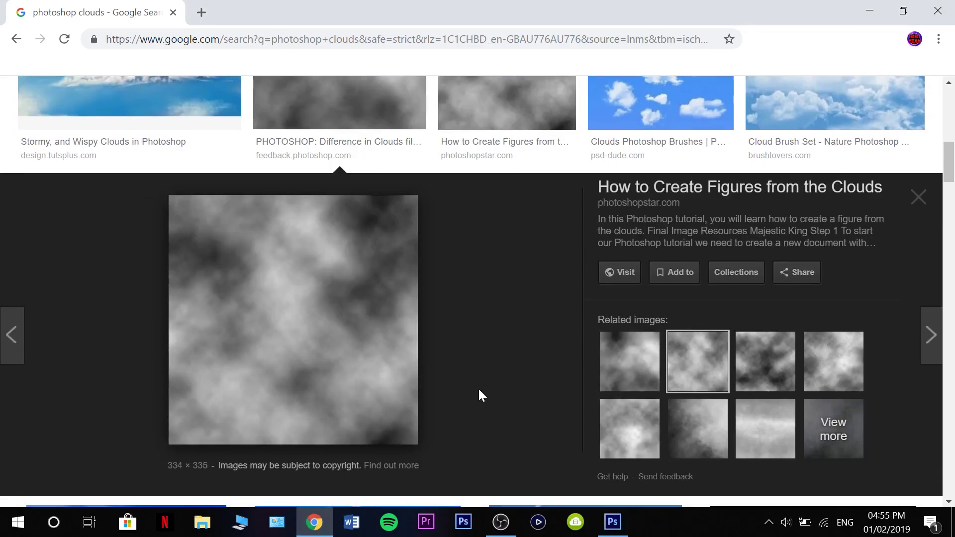
left_click(622, 529)
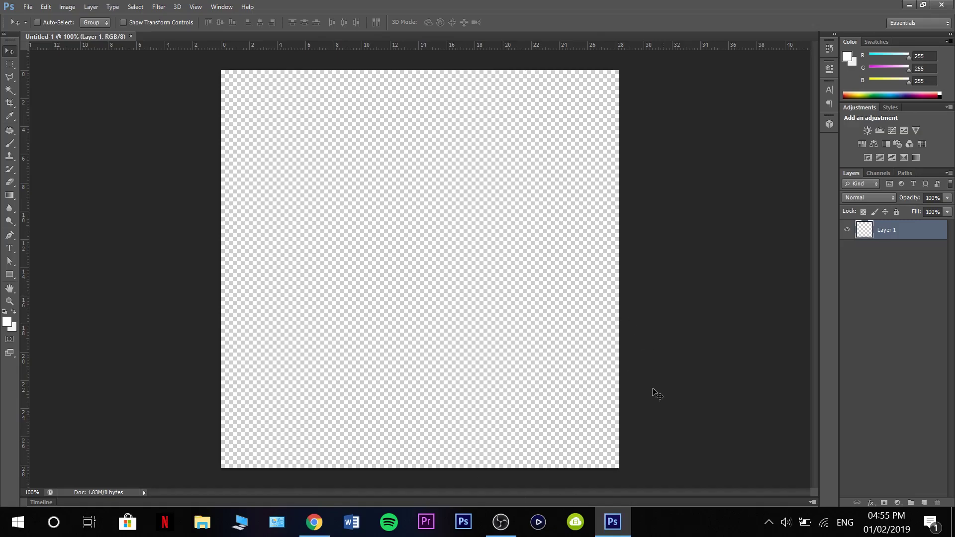
Paste the grey clouds image and free-transform it to cover the 800 × 800 canvas
key("ctrl+v")
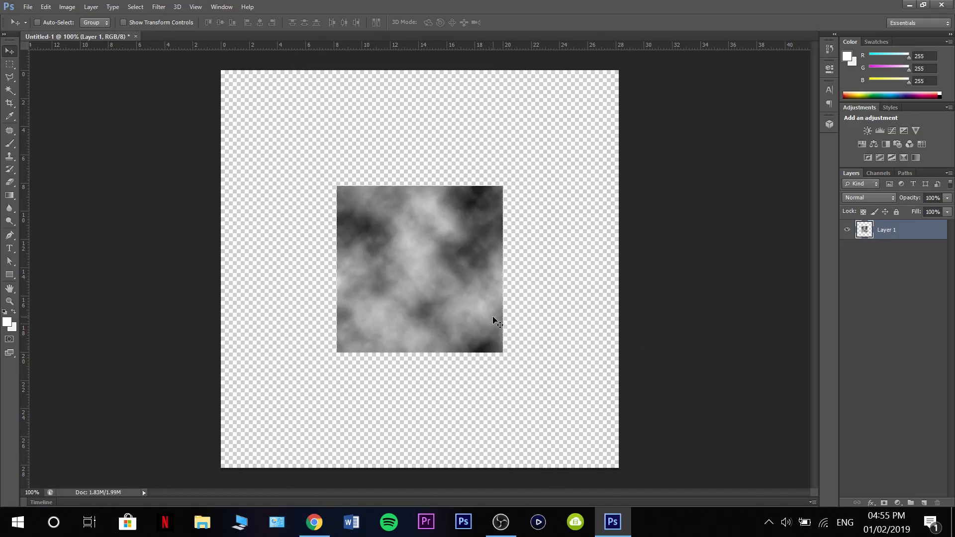
key("ctrl+t")
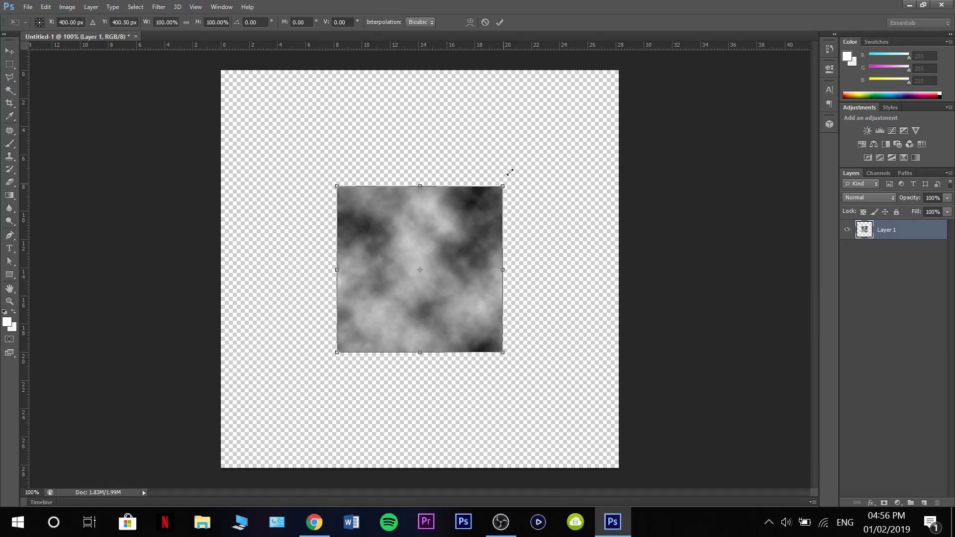
left_click_drag(509, 172, 640, 42)
left_click_drag(341, 356, 198, 468)
key("Return")
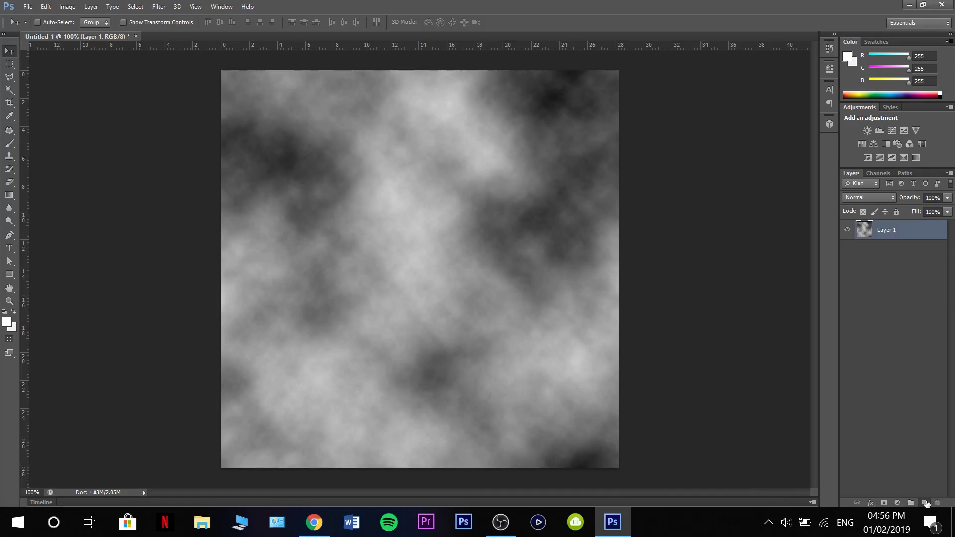
Add a new layer beneath the clouds layer and set the foreground colour to purple #500093
left_click(924, 503)
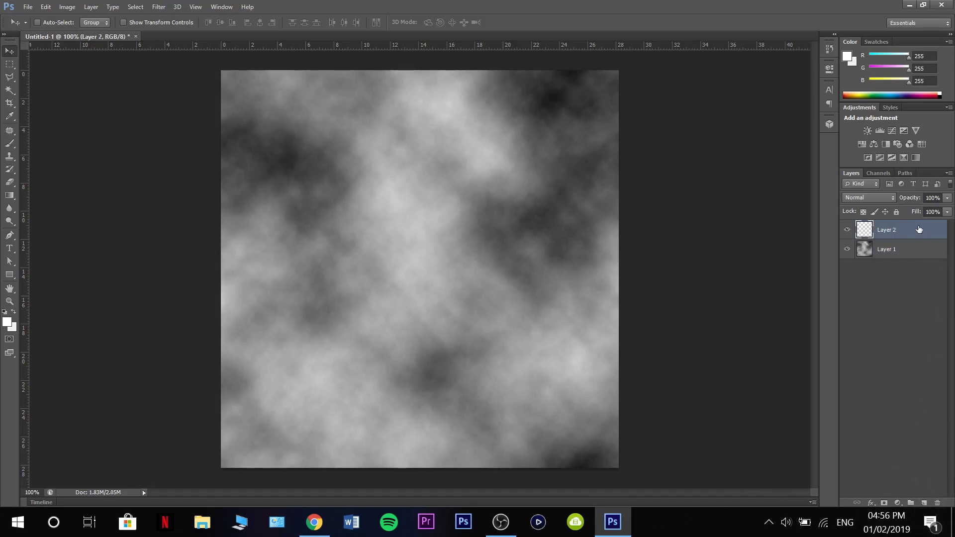
left_click_drag(919, 229, 881, 261)
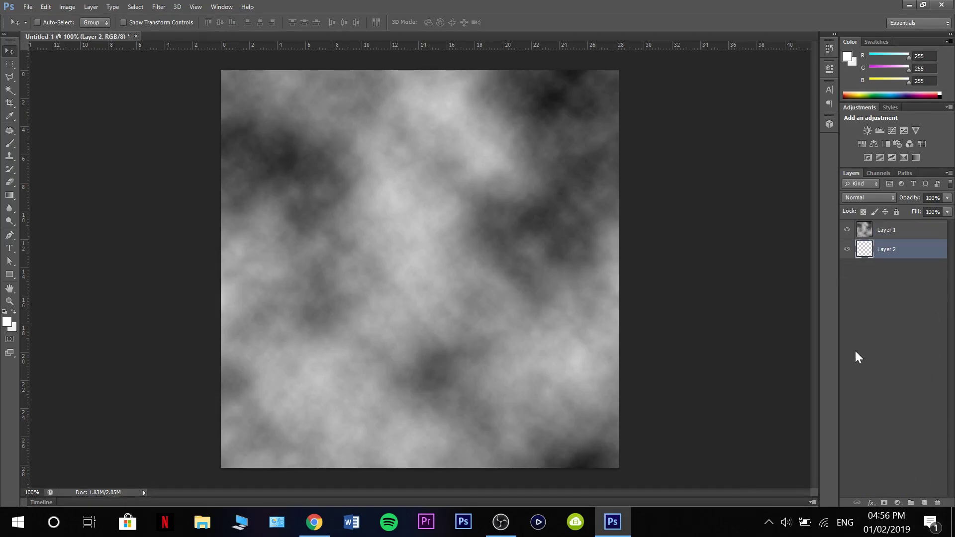
left_click(7, 322)
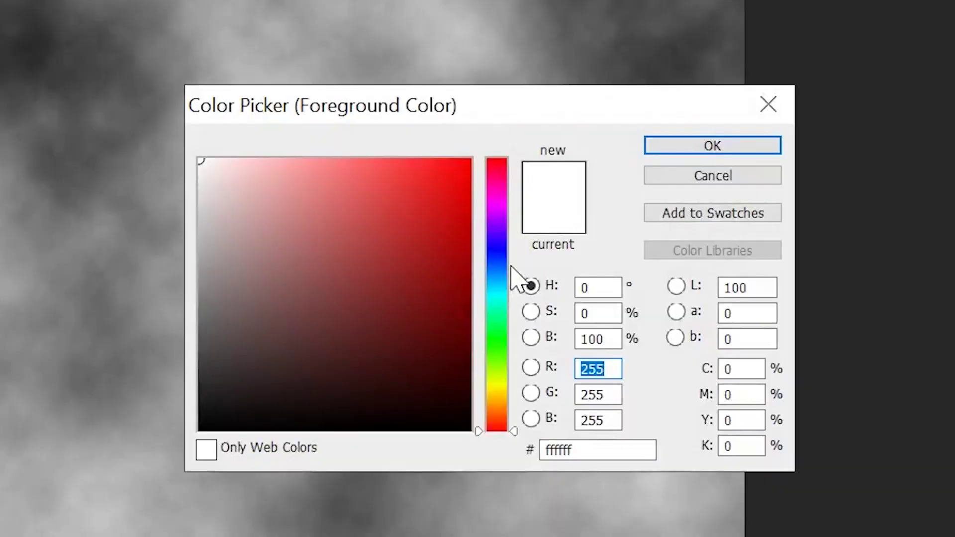
left_click(506, 250)
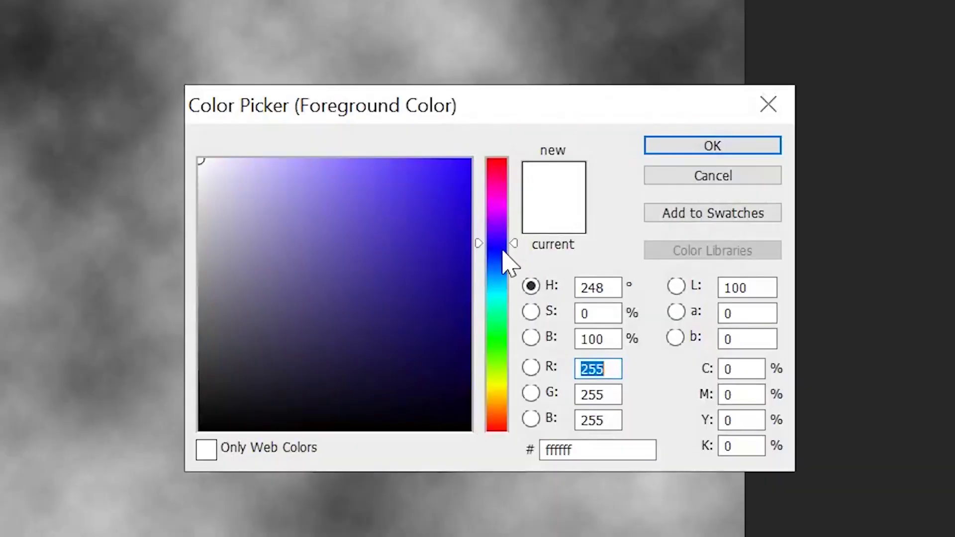
left_click_drag(503, 251, 502, 342)
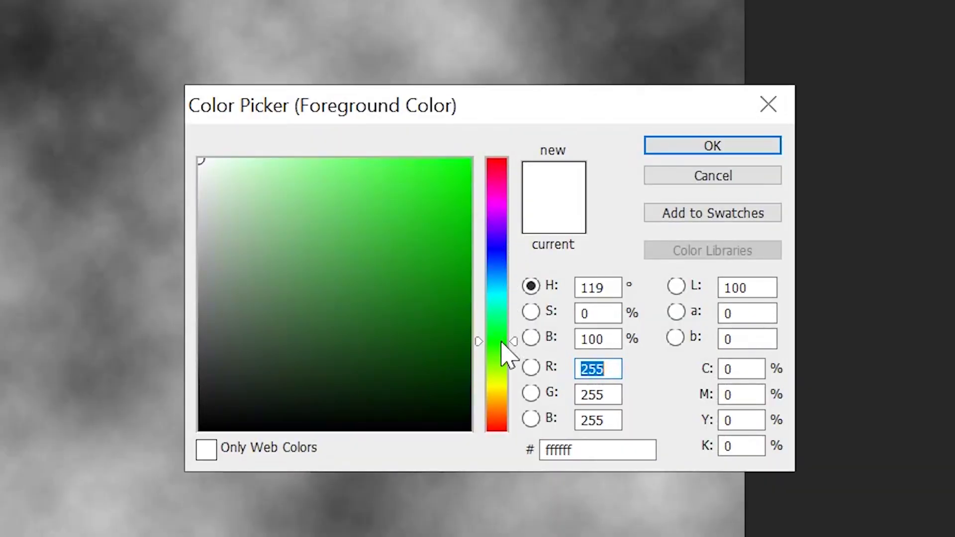
left_click(469, 273)
left_click(499, 243)
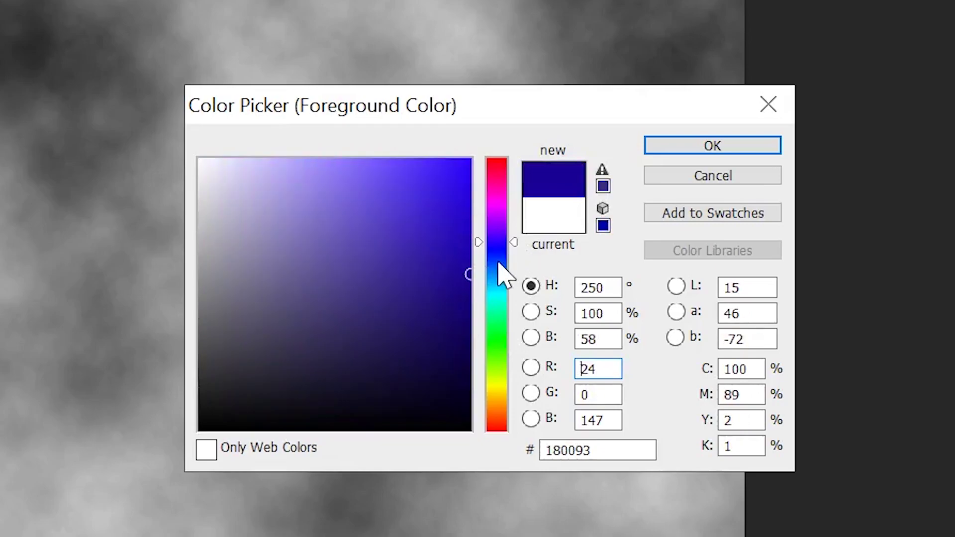
left_click(498, 262)
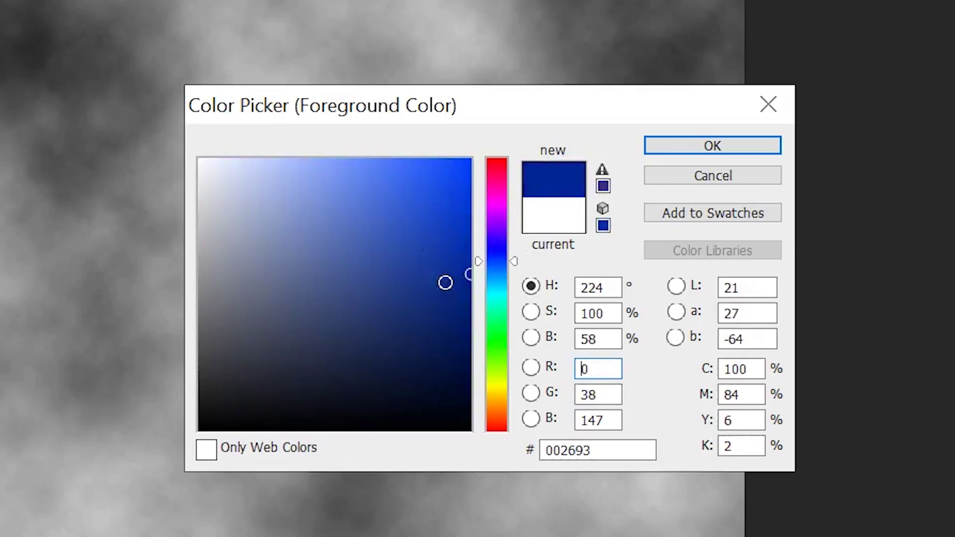
left_click(497, 225)
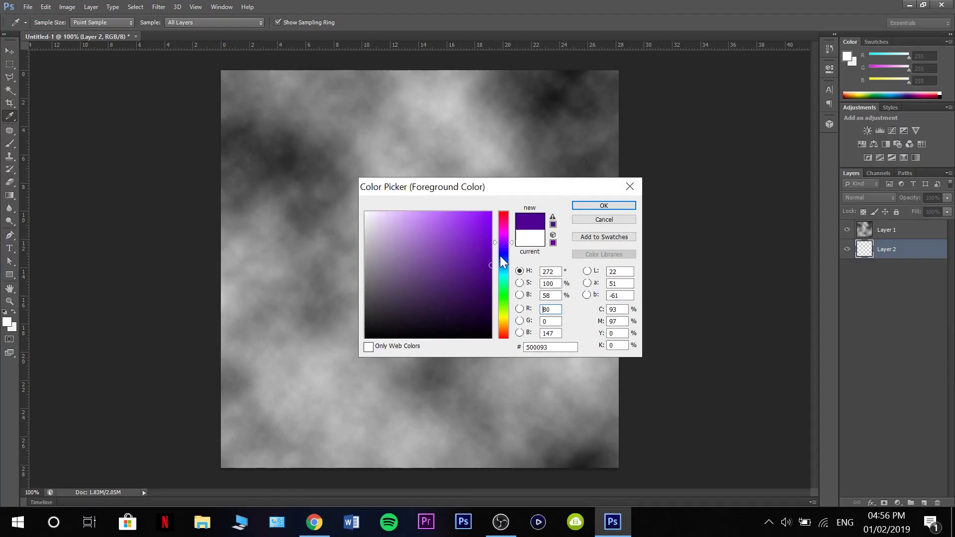
left_click(594, 207)
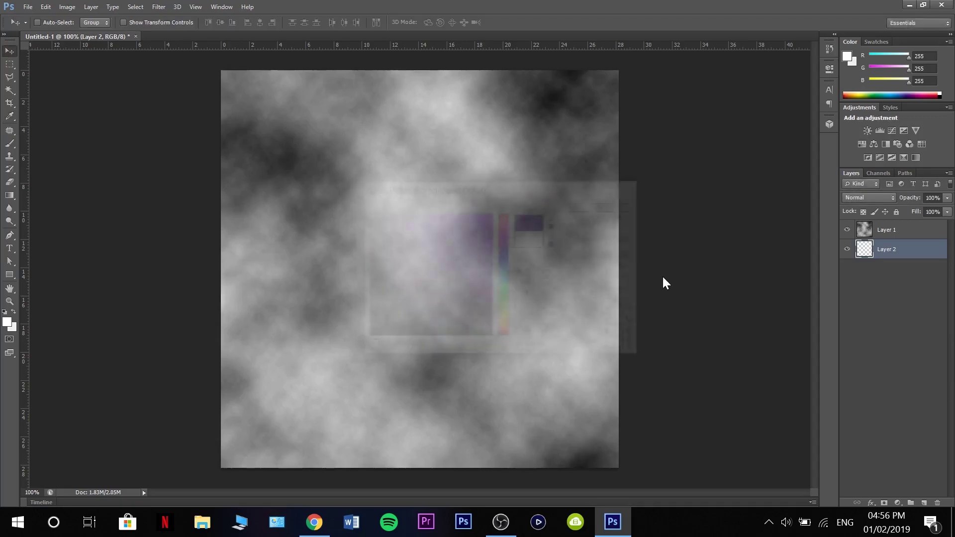
Fill the new layer with the purple and keep it under the clouds layer
key("alt+BackSpace")
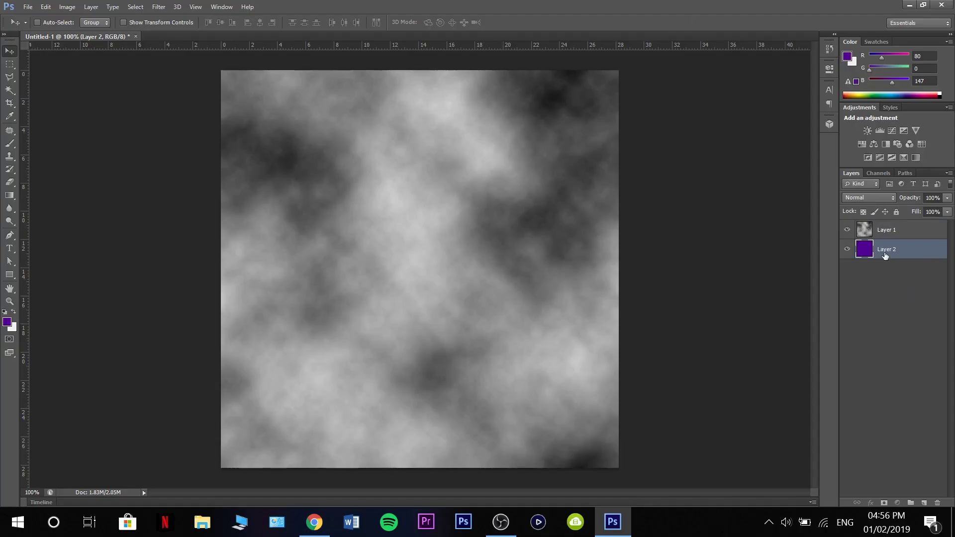
left_click_drag(697, 197, 697, 17)
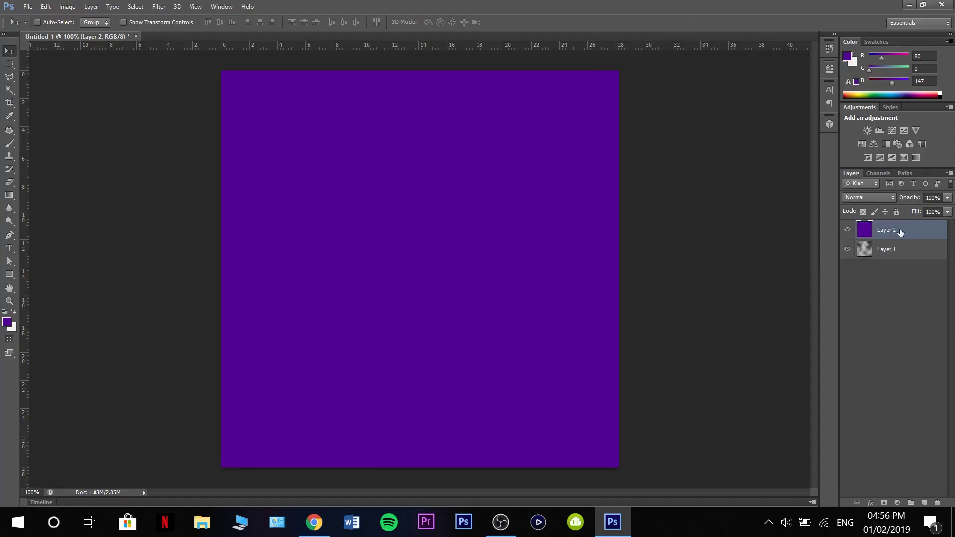
left_click_drag(715, 59, 758, 288)
Apply the Wind filter (Stagger, from the right) to the clouds layer, then repeat it once
left_click(913, 234)
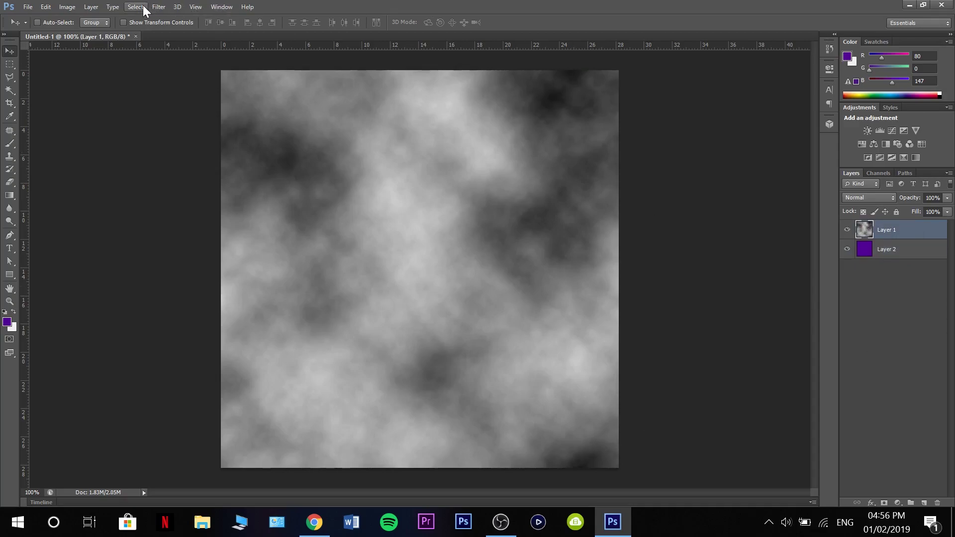
left_click(159, 6)
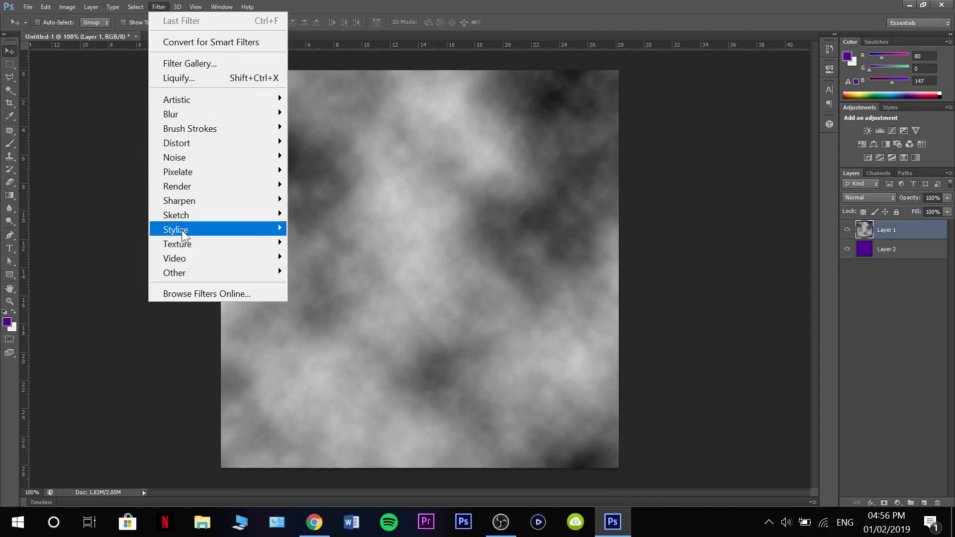
mouse_move(182, 231)
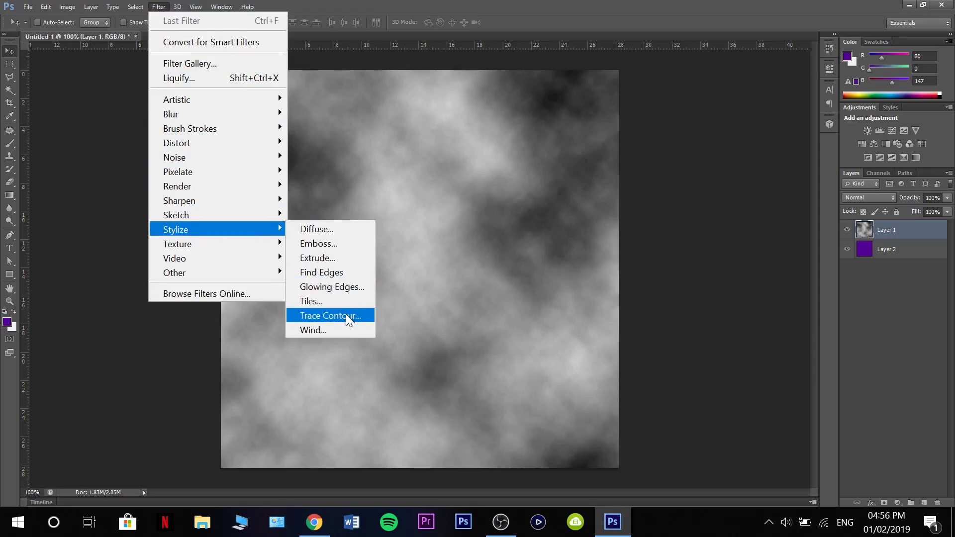
left_click(346, 326)
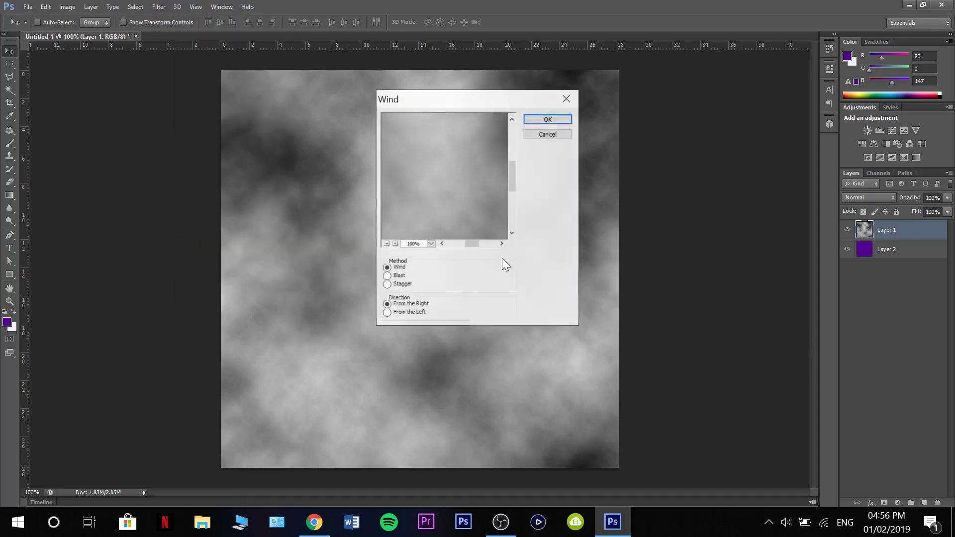
left_click(402, 285)
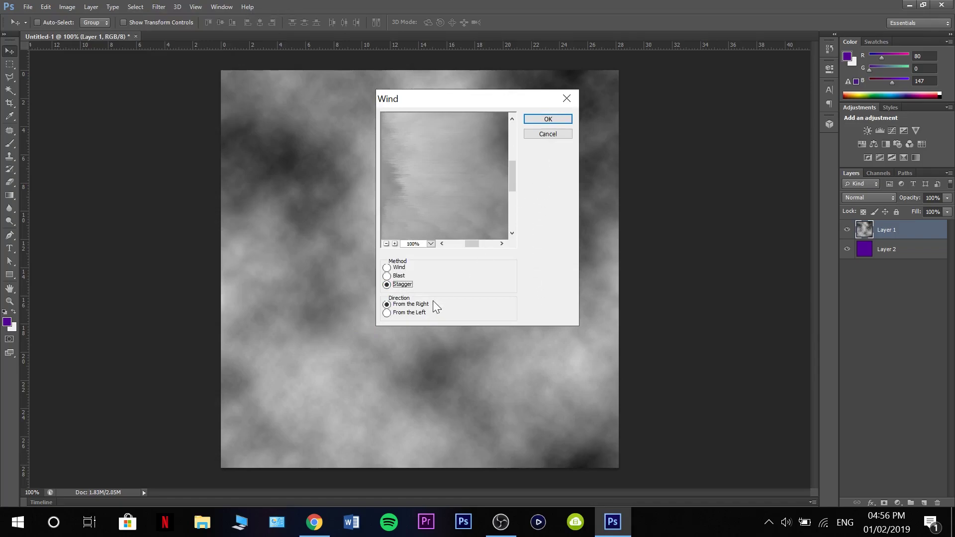
left_click(547, 120)
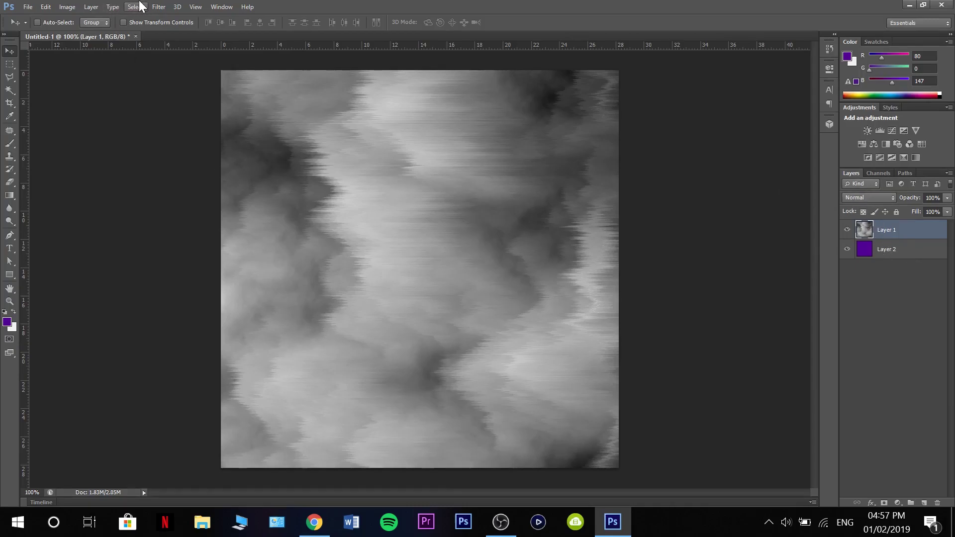
left_click(159, 7)
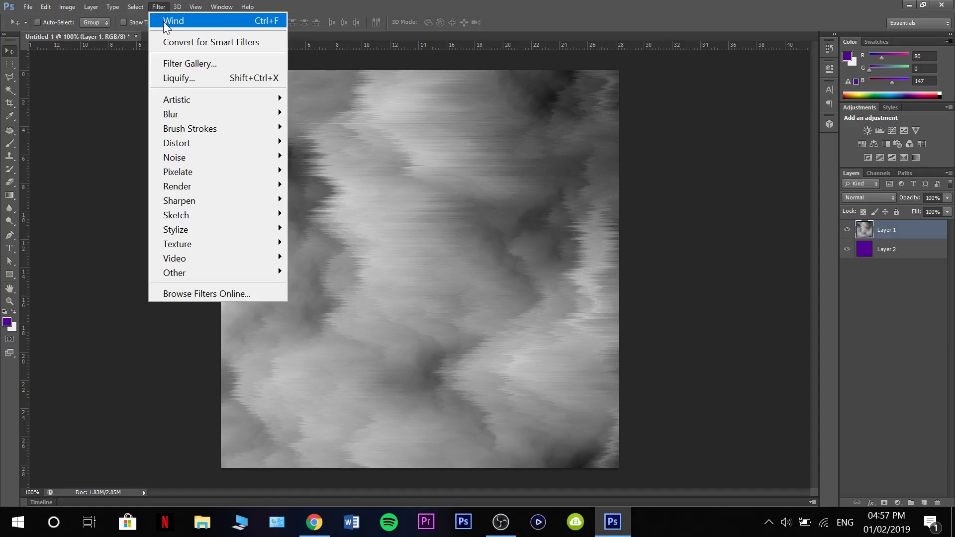
left_click(167, 20)
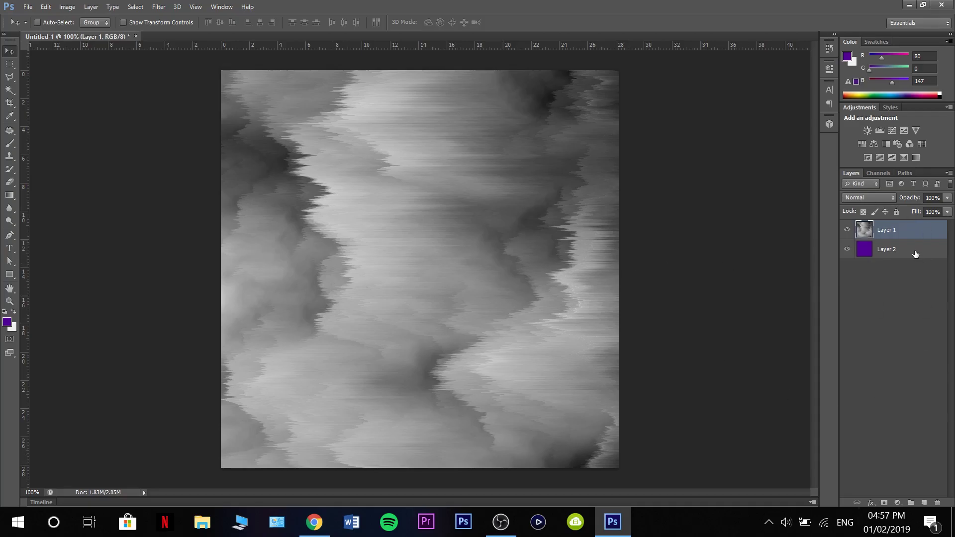
Set Layer 1 to Overlay, duplicate it, and apply Find Edges to the copy
left_click(871, 198)
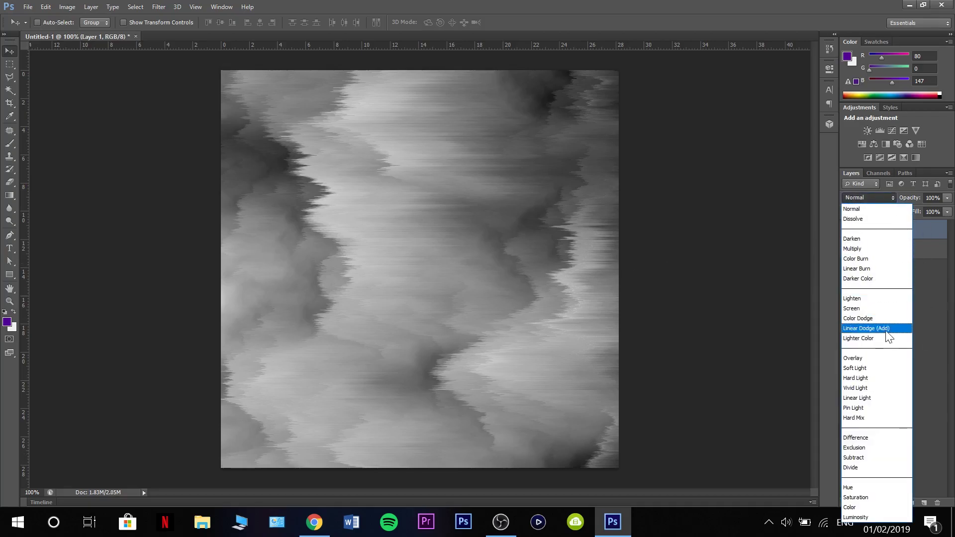
left_click(880, 357)
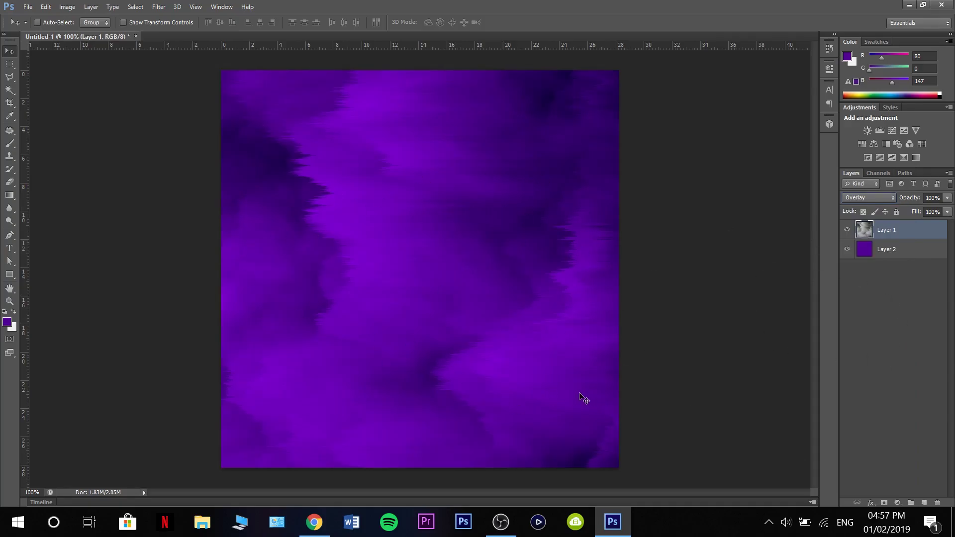
key("ctrl+j")
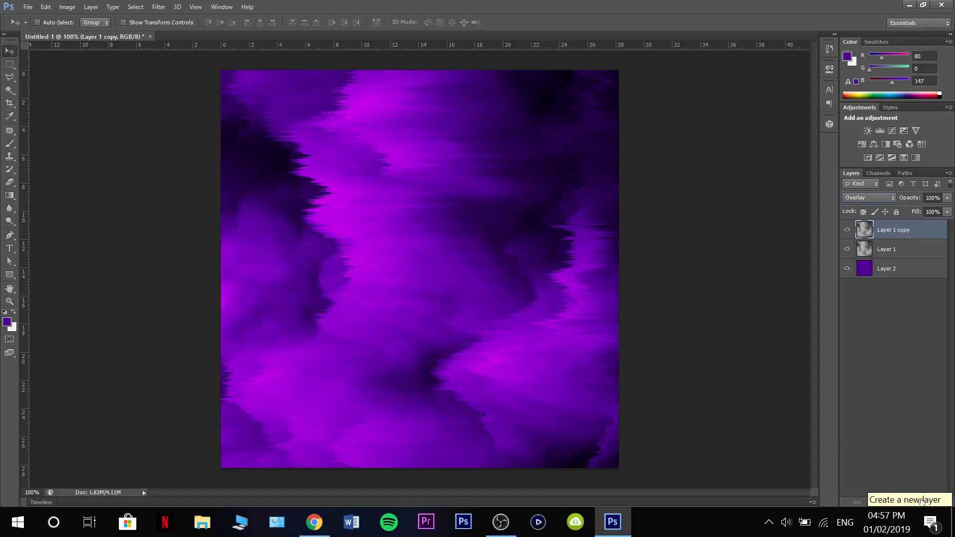
left_click(159, 7)
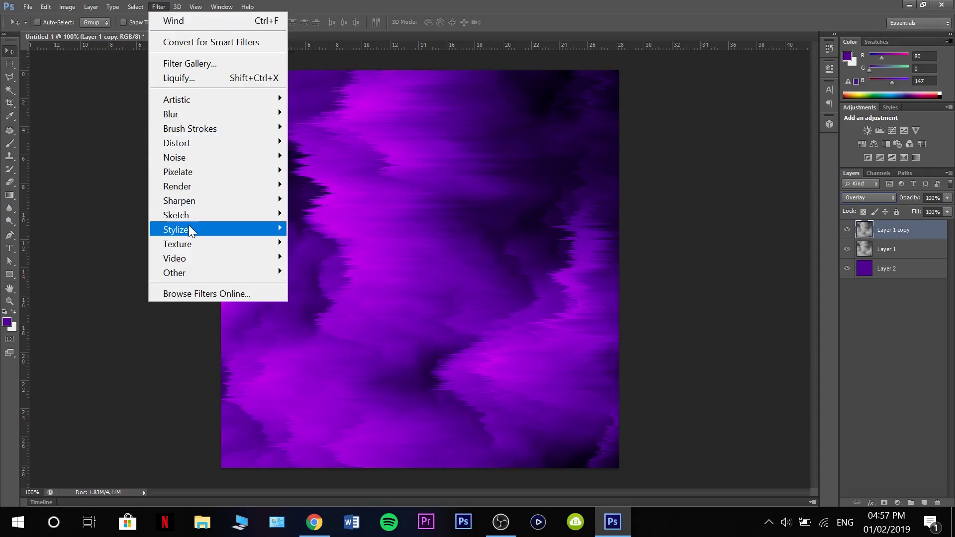
mouse_move(189, 242)
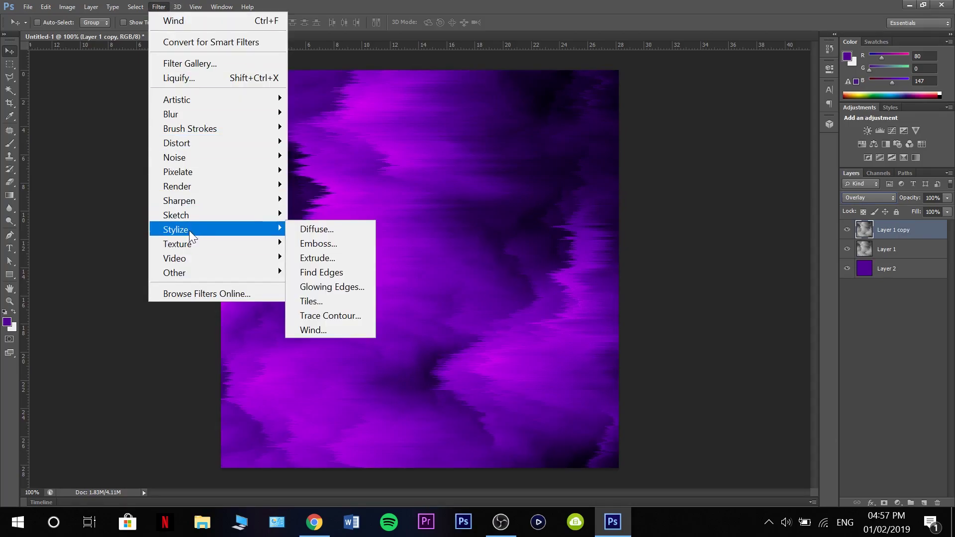
left_click(345, 271)
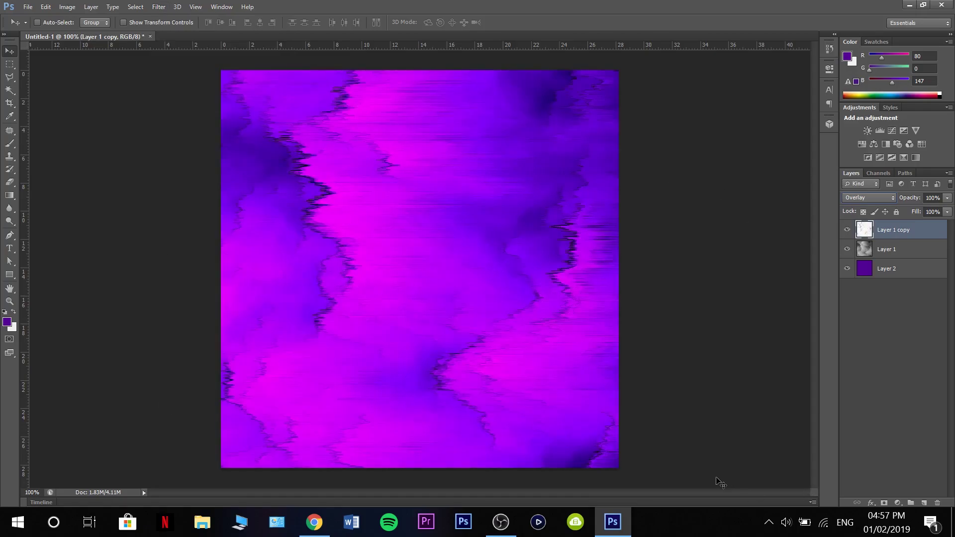
Invert the edge-traced copy, blend it with Color Dodge, and add an empty layer above
key("ctrl+i")
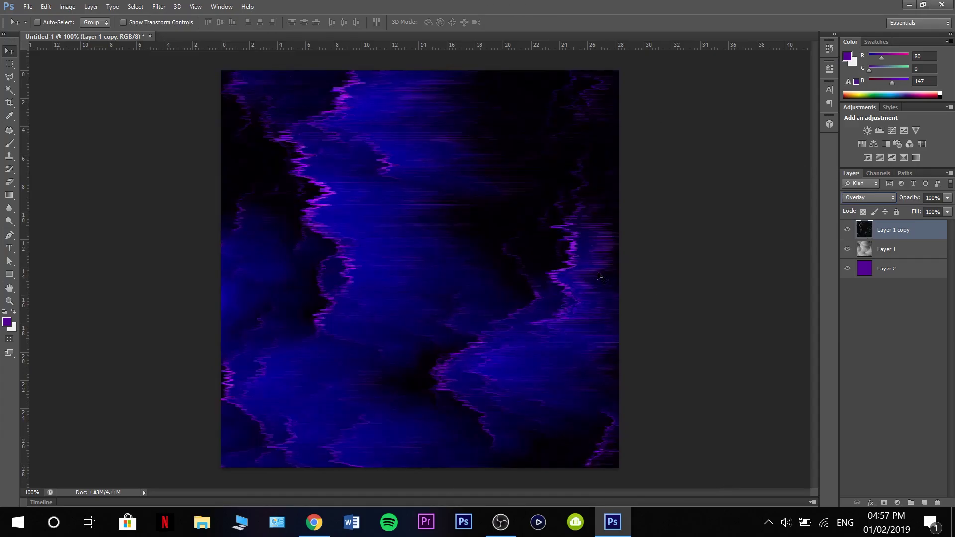
left_click(866, 198)
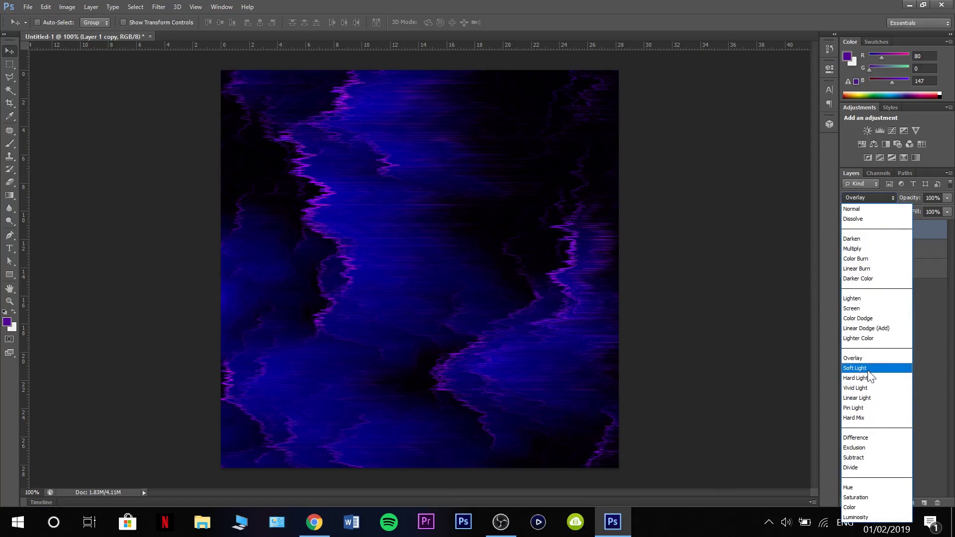
left_click(865, 299)
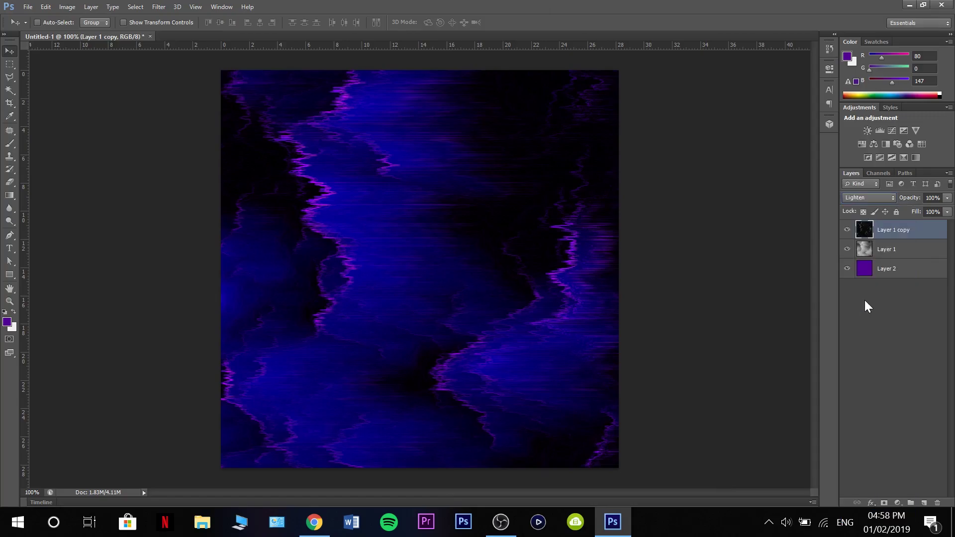
left_click(859, 202)
left_click(866, 321)
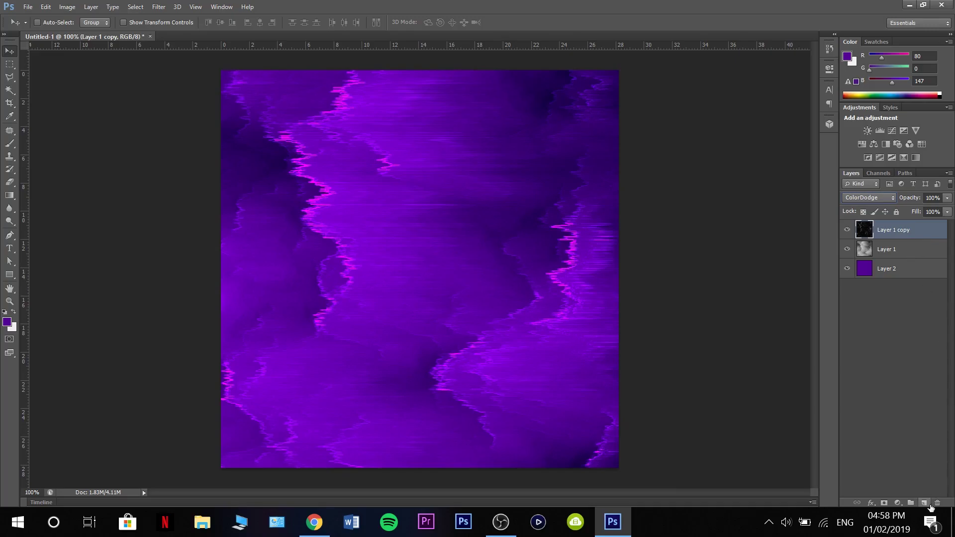
left_click(926, 503)
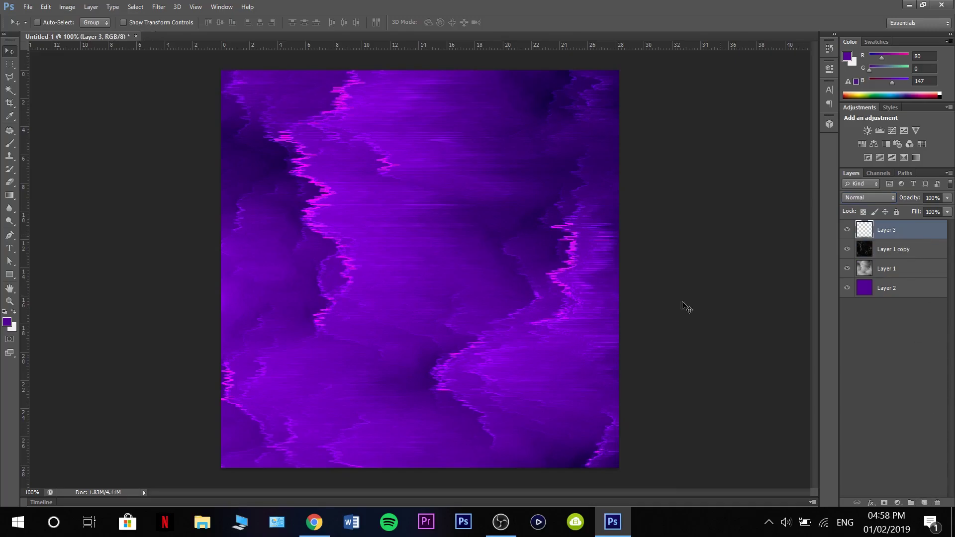
With a soft white brush at 100% opacity, paint glows at upper-left, upper-right and bottom-right
left_click(10, 143)
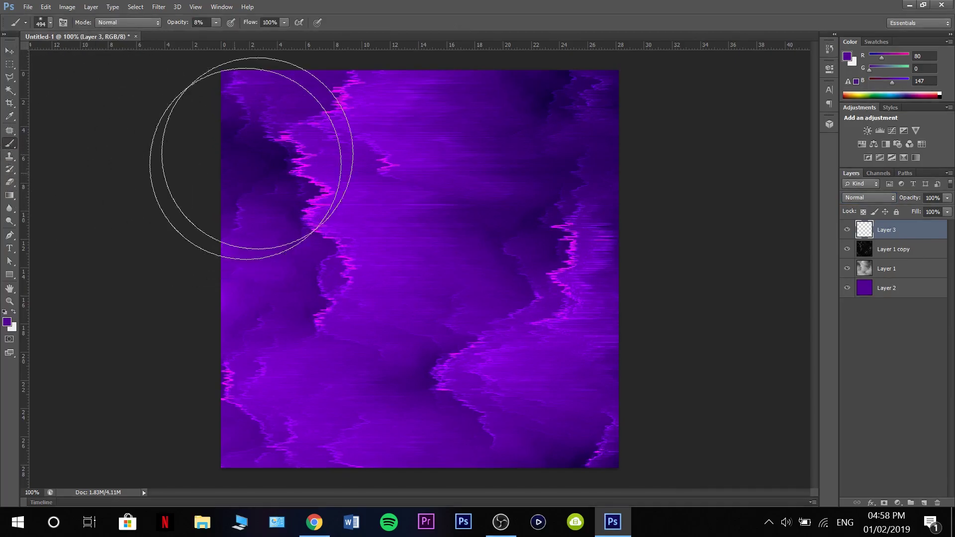
left_click(4, 313)
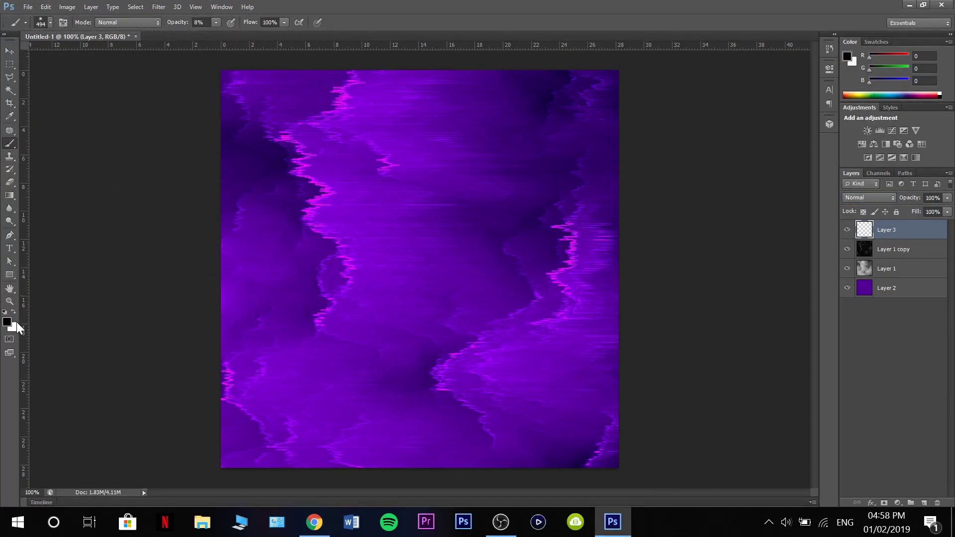
key("x")
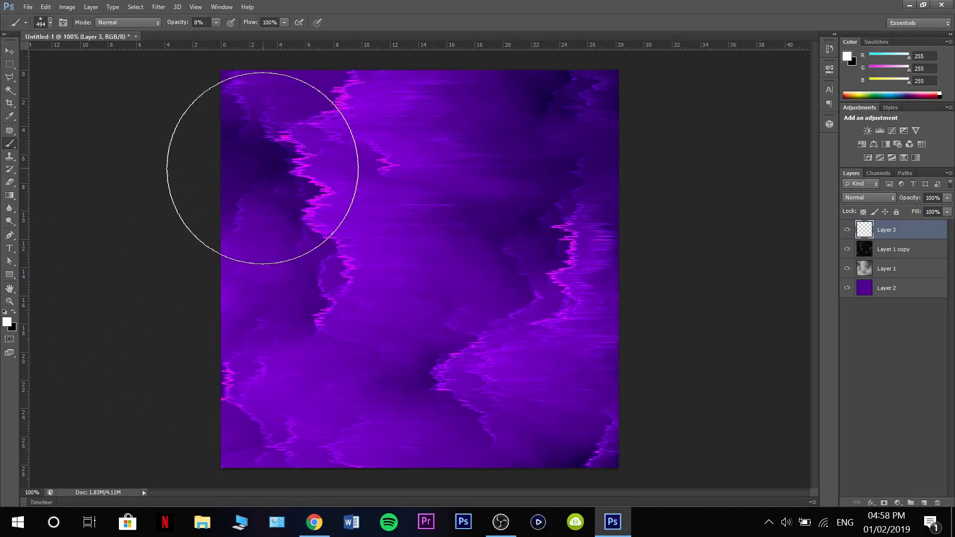
left_click_drag(263, 168, 313, 163)
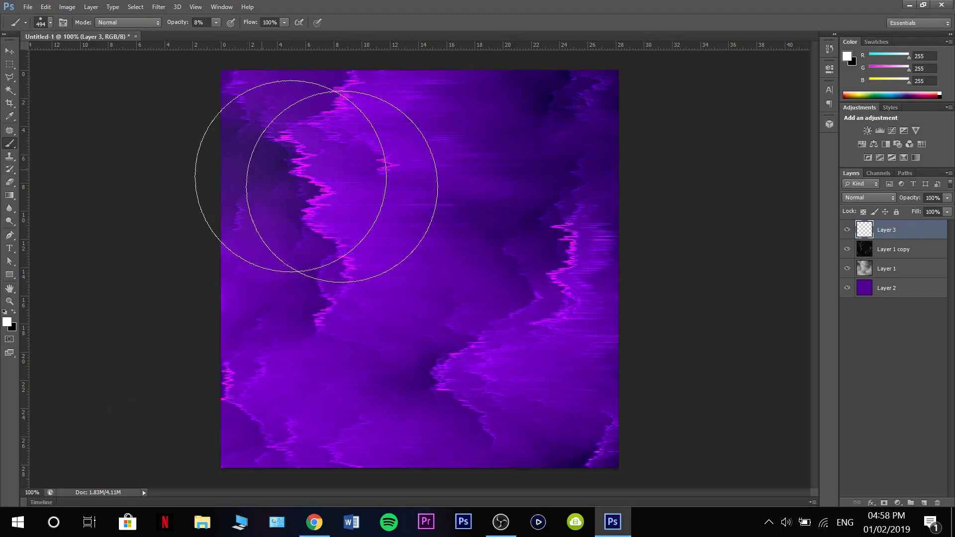
left_click(217, 25)
left_click_drag(214, 32, 265, 33)
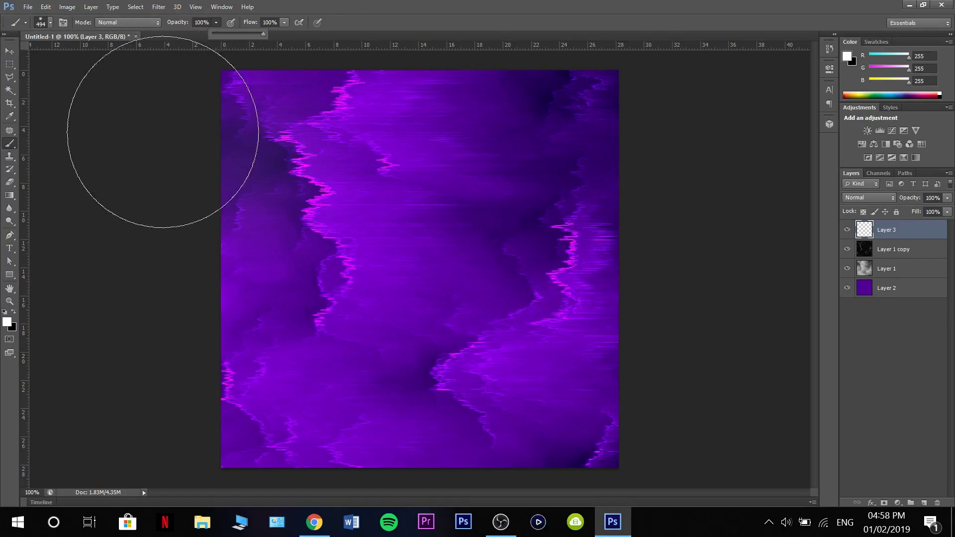
left_click(237, 185)
left_click(587, 137)
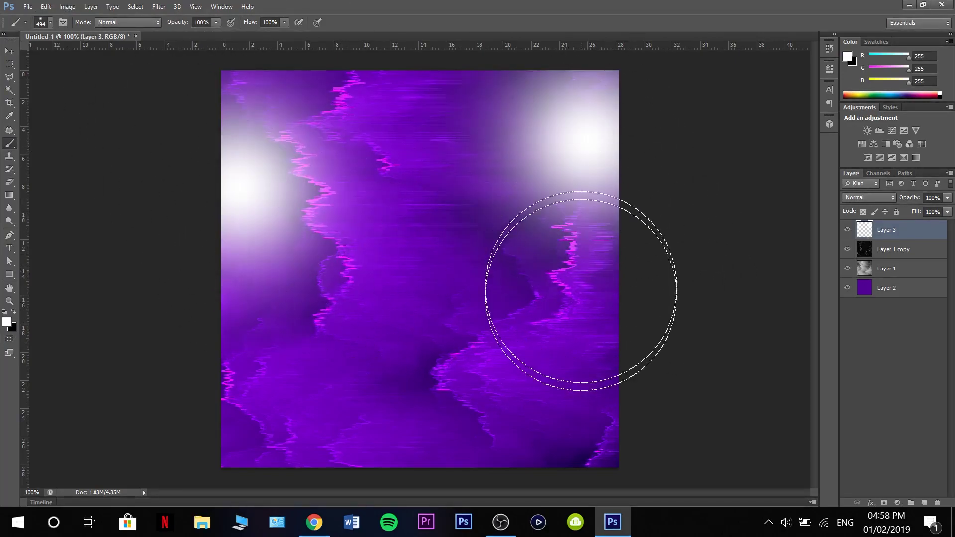
left_click(635, 472)
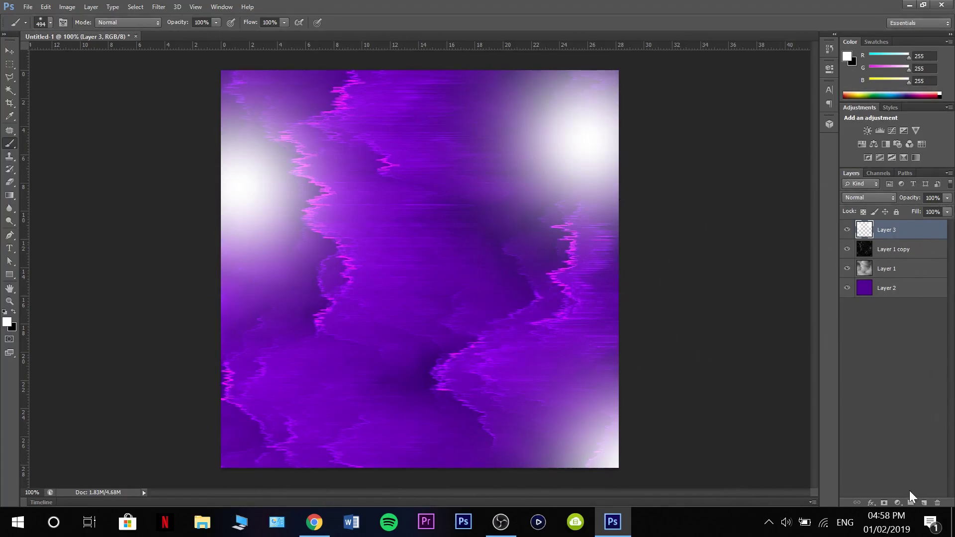
On a new layer above, paint soft black patches at bottom-left, right edge and top centre
left_click(924, 503)
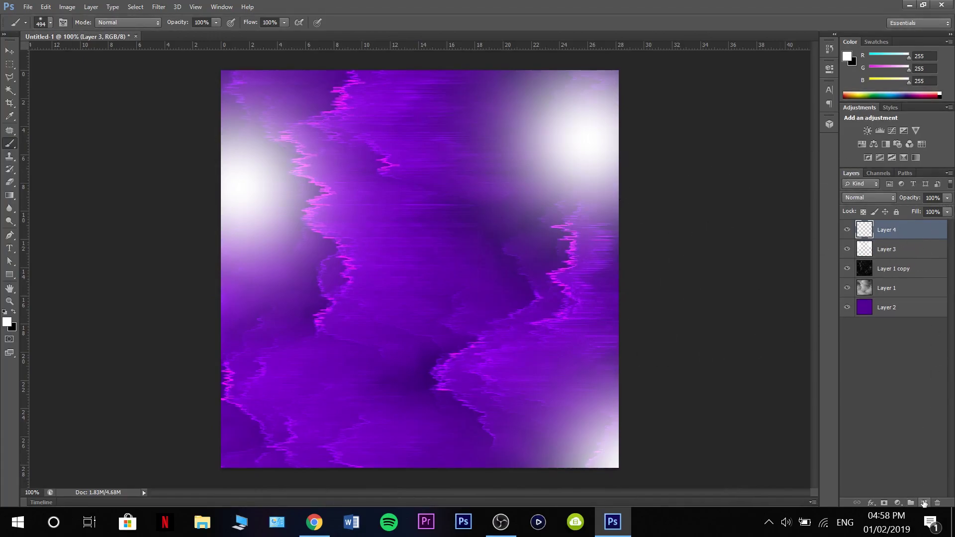
left_click(14, 311)
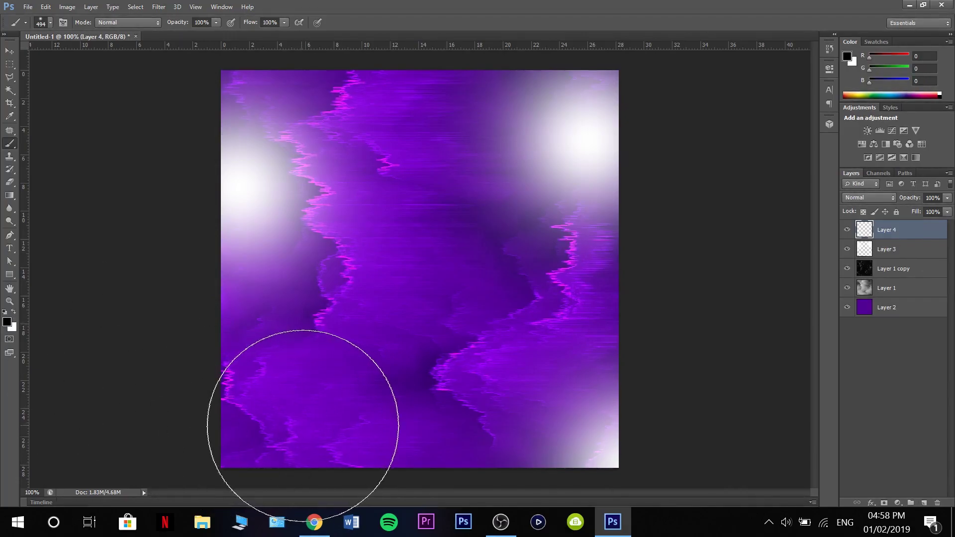
left_click(264, 435)
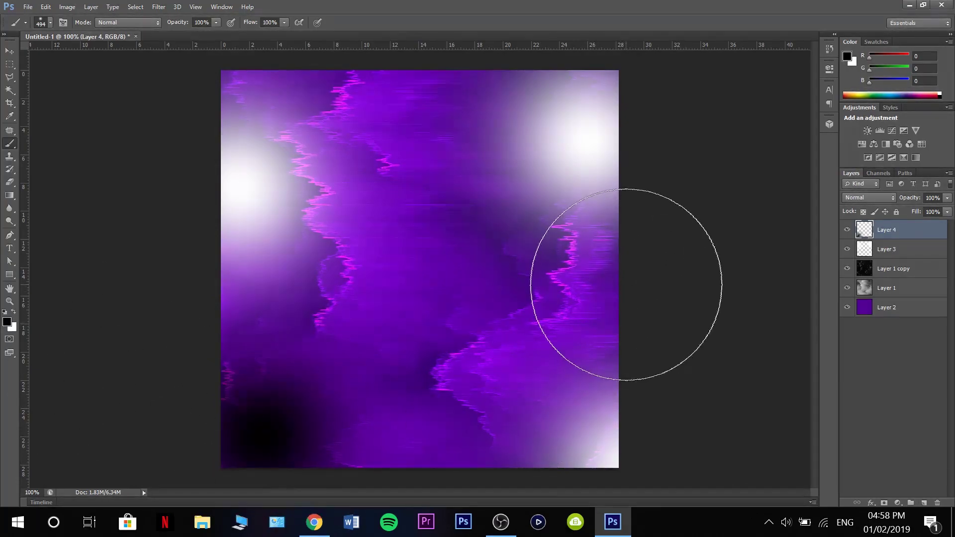
left_click(629, 286)
left_click(375, 100)
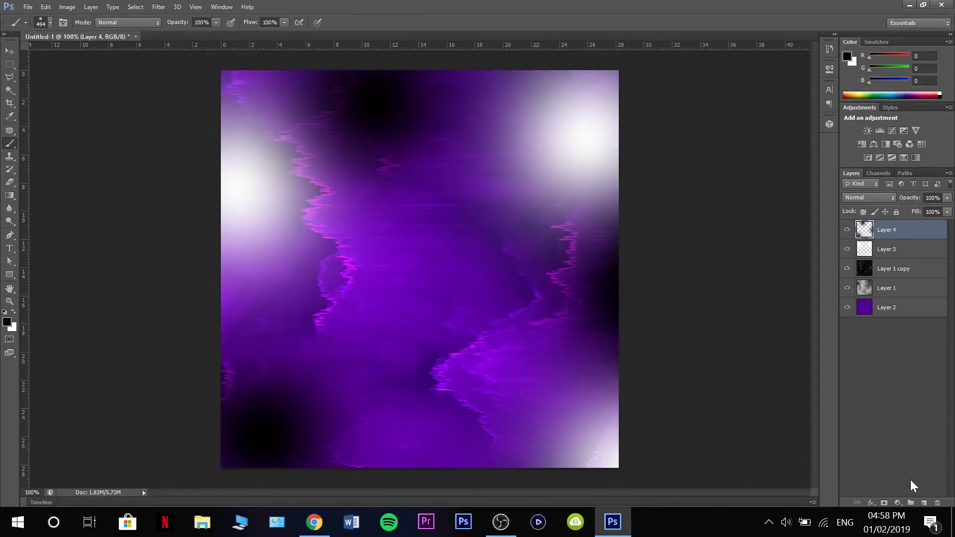
Set Layer 3 and Layer 4 to Overlay and lower Layer 4's opacity to 62%
left_click(903, 251)
left_click(892, 198)
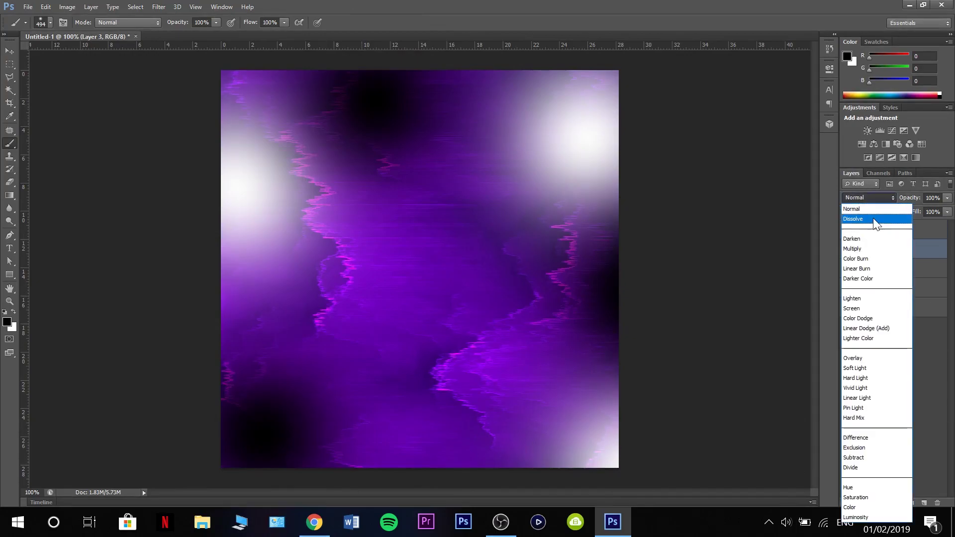
left_click(867, 358)
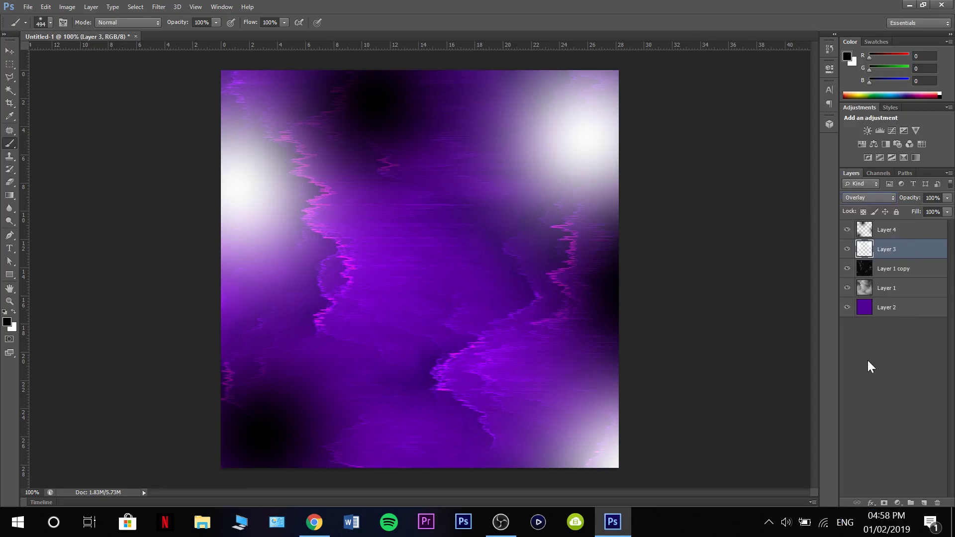
left_click(892, 229)
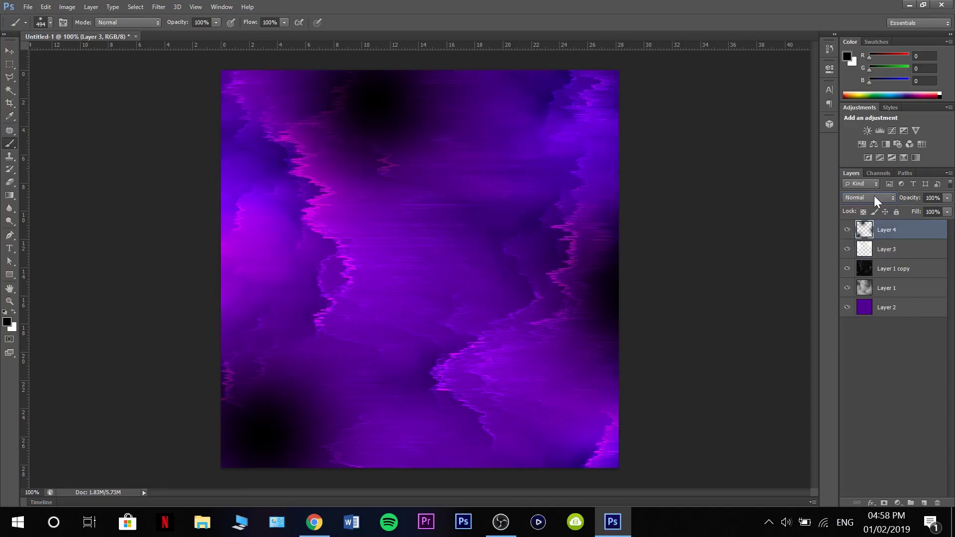
left_click(874, 197)
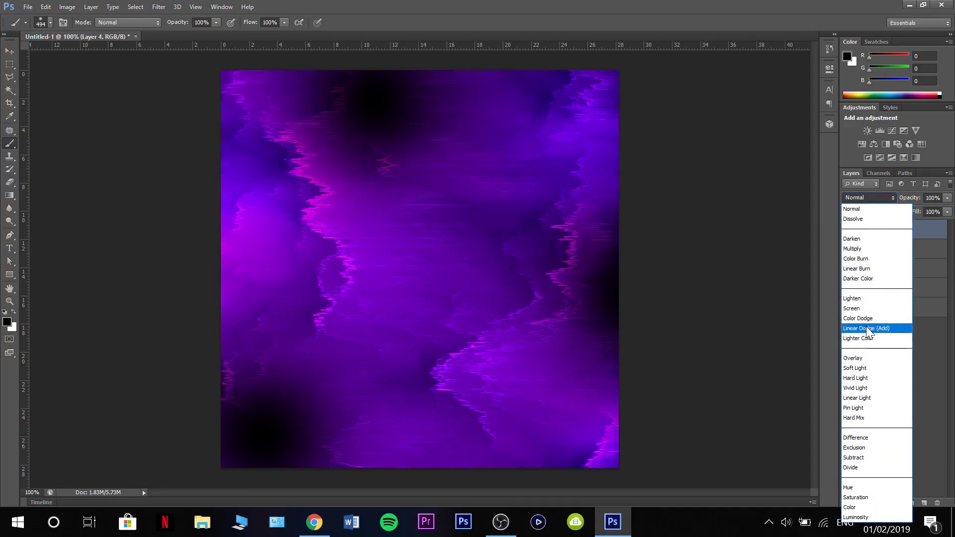
left_click(868, 358)
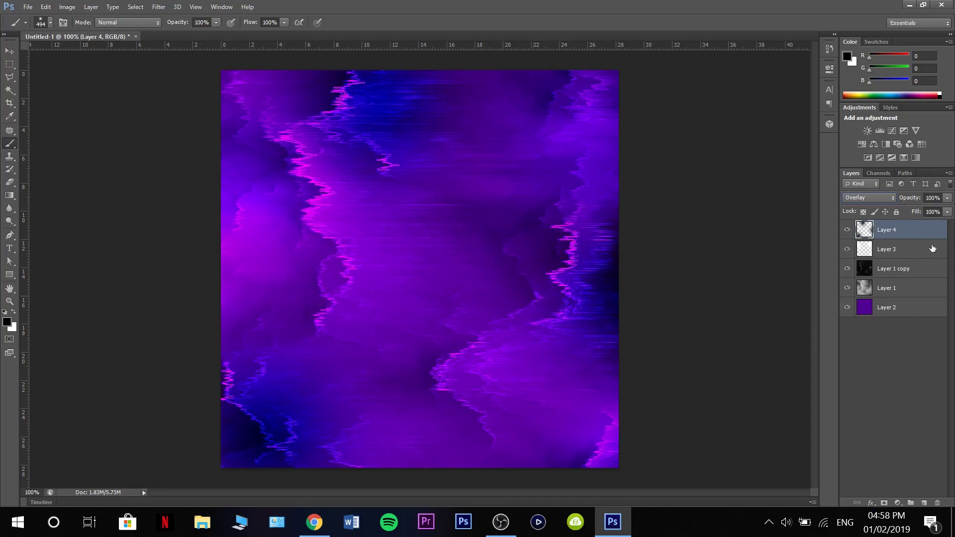
left_click(947, 198)
left_click_drag(949, 209, 928, 213)
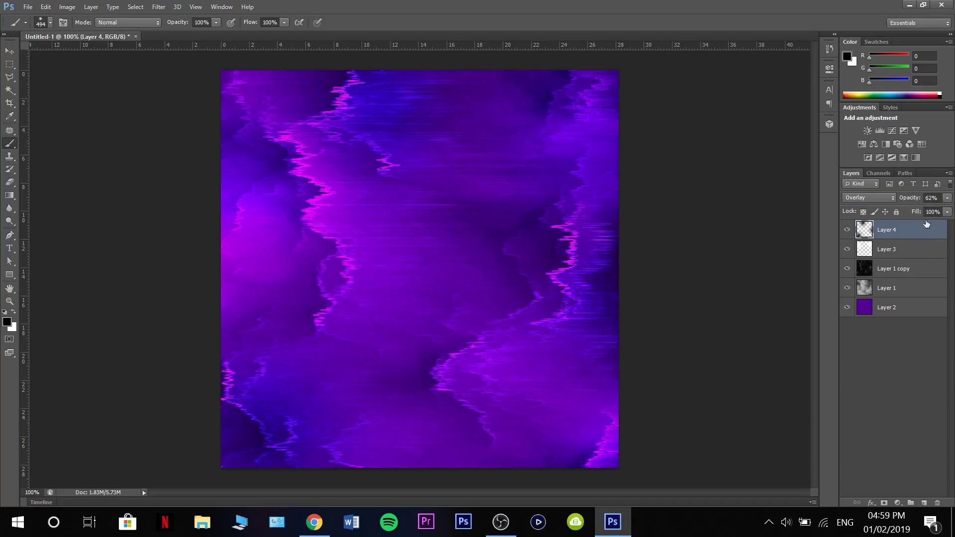
Merge Layer 3 into Layer 4 and blend the result in Overlay at 75% opacity
left_click(897, 253, "shift")
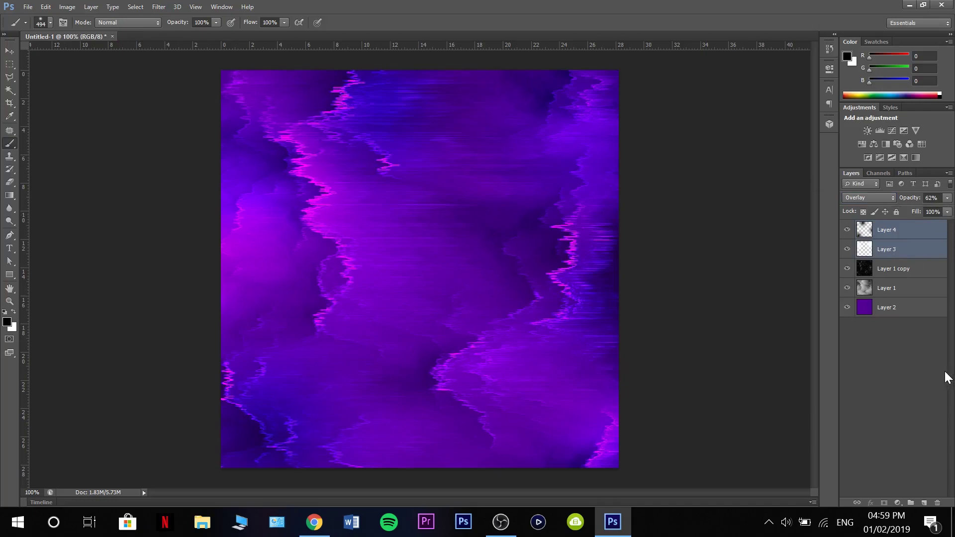
key("ctrl+e")
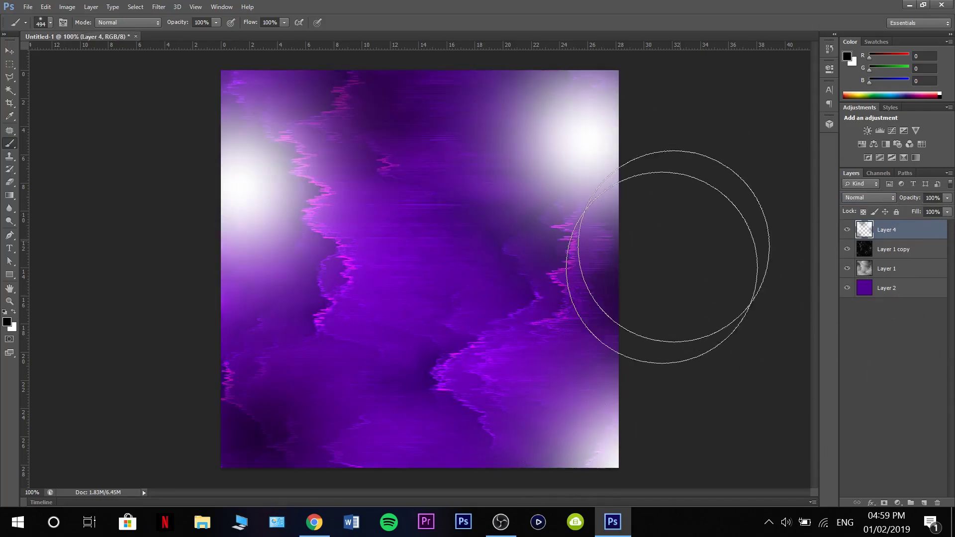
left_click(886, 198)
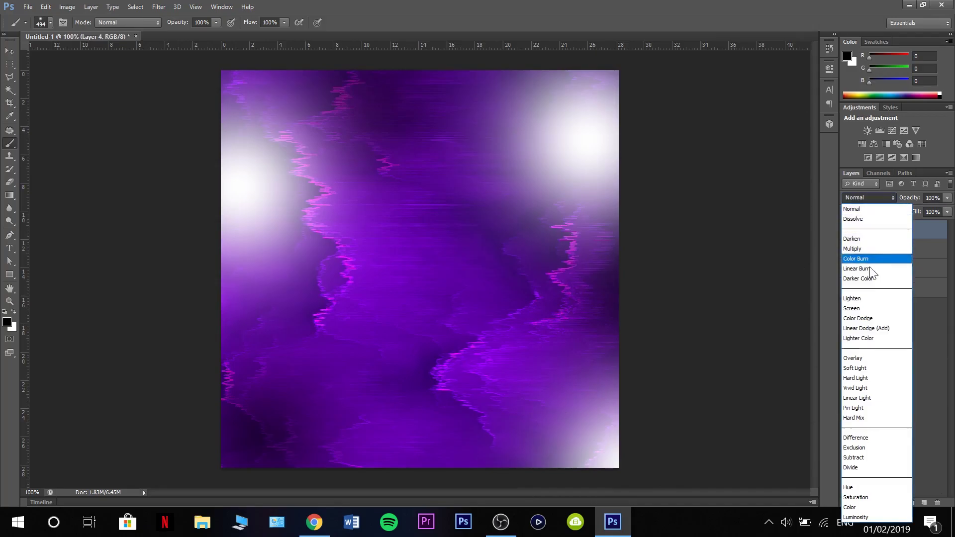
left_click(864, 358)
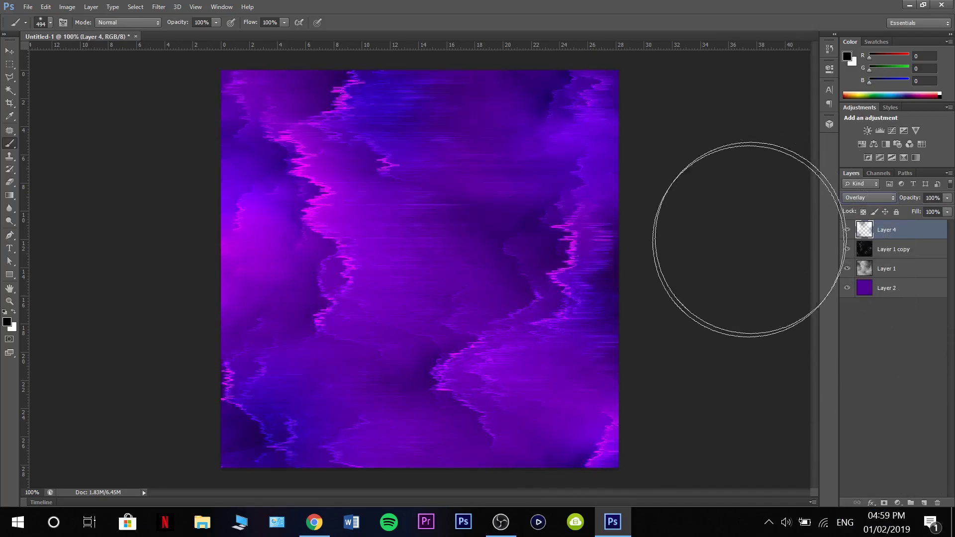
left_click(947, 198)
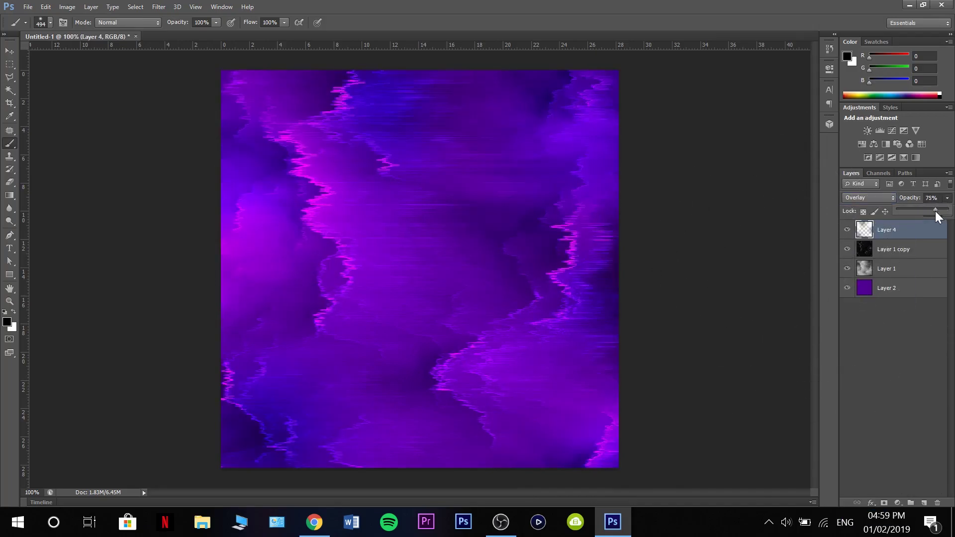
left_click(930, 335)
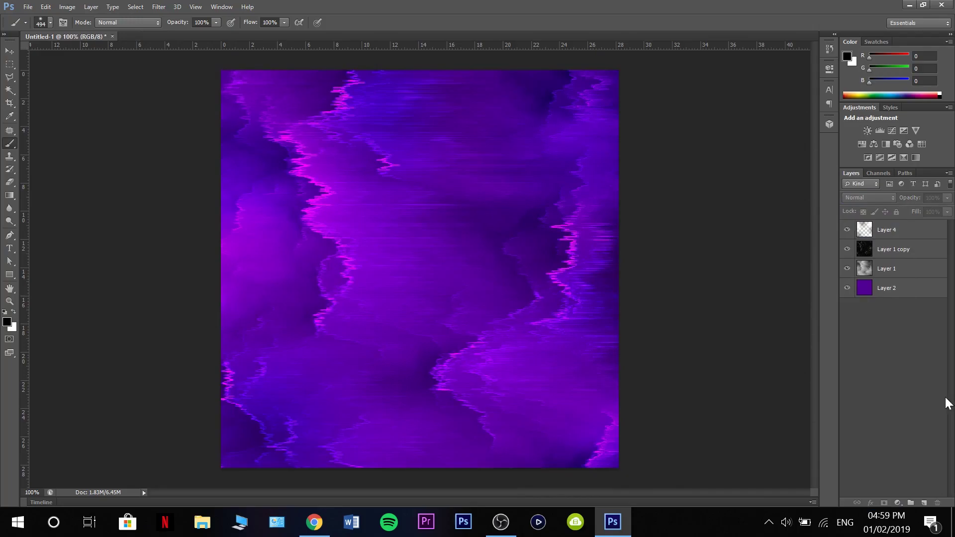
left_click(921, 249)
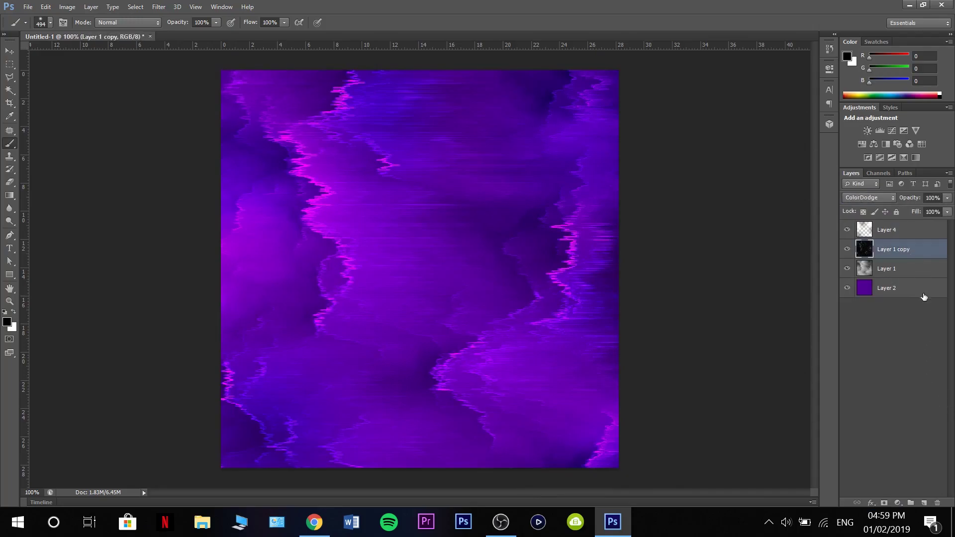
Select Layer 4 through Layer 2 with the Move tool and group them as Group 1
left_click(906, 227)
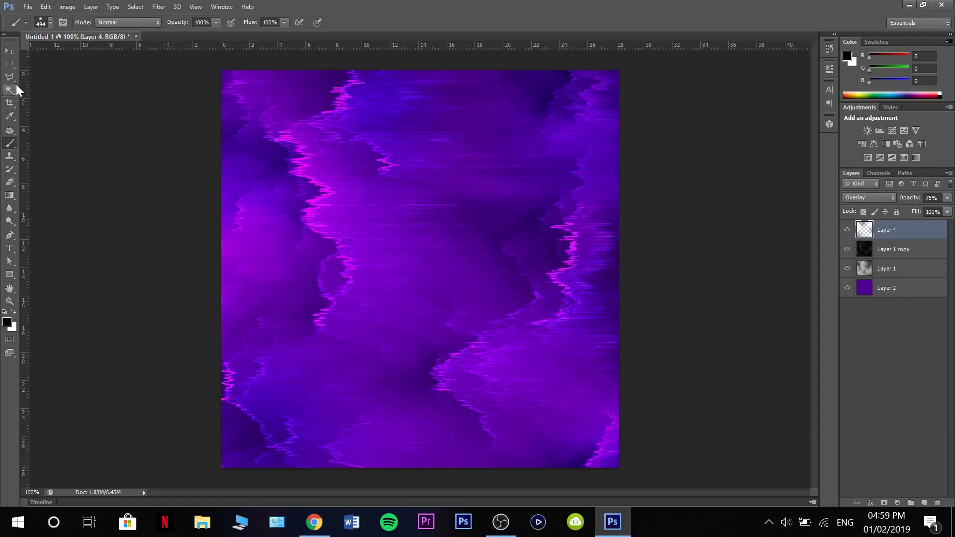
left_click(9, 51)
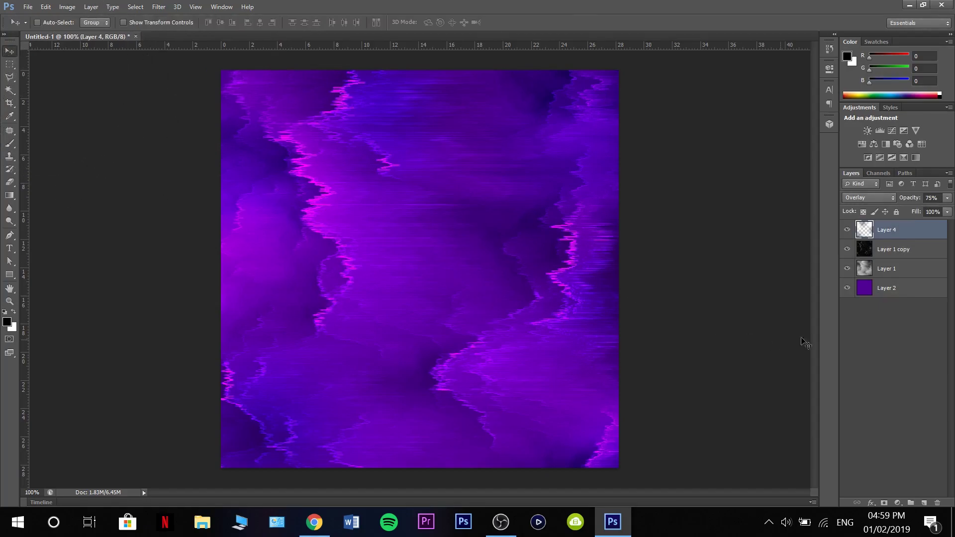
left_click(931, 297, "shift")
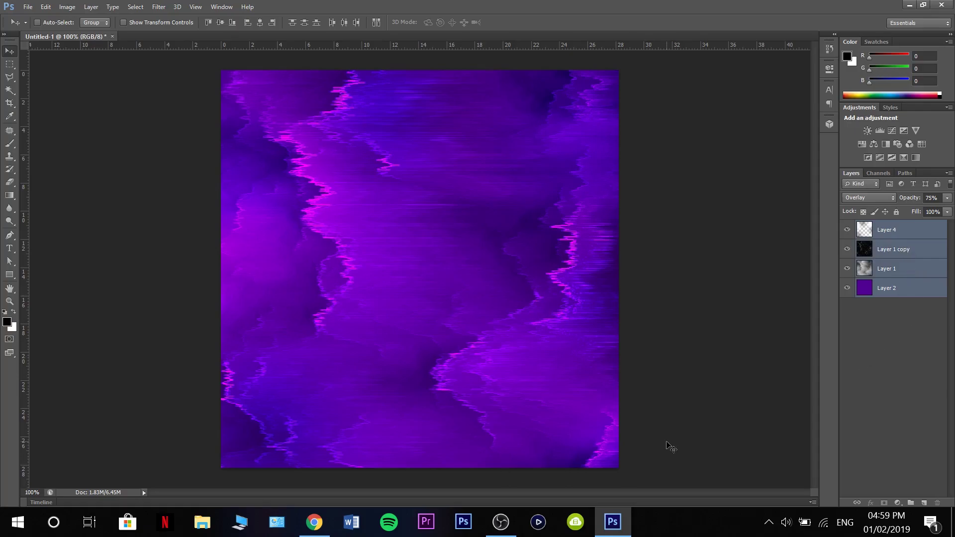
key("ctrl+g")
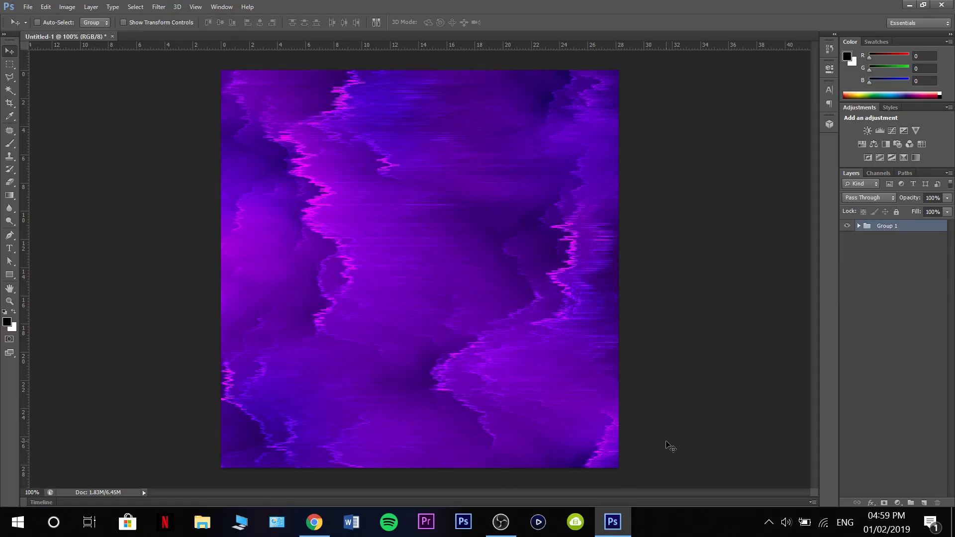
right_click(908, 228)
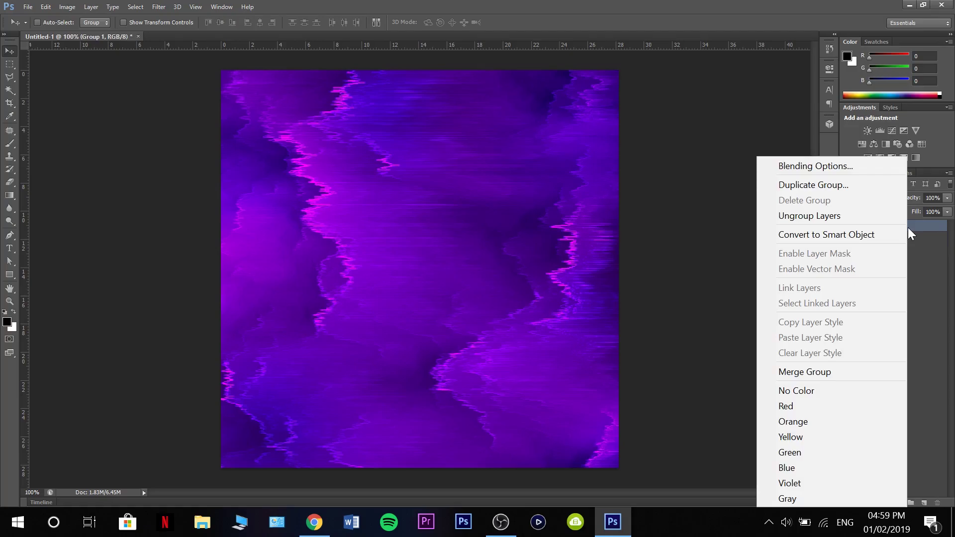
key("Escape")
left_click(918, 304)
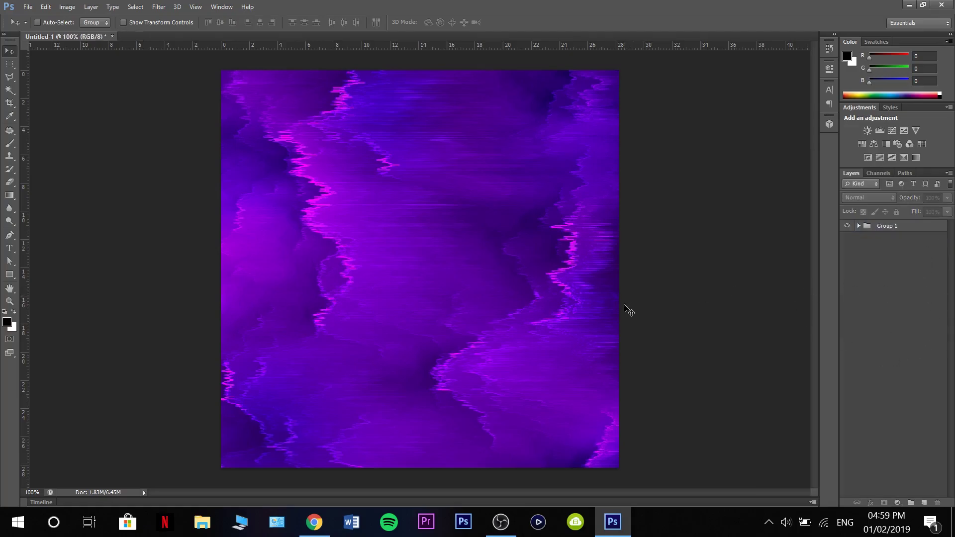
left_click(888, 226)
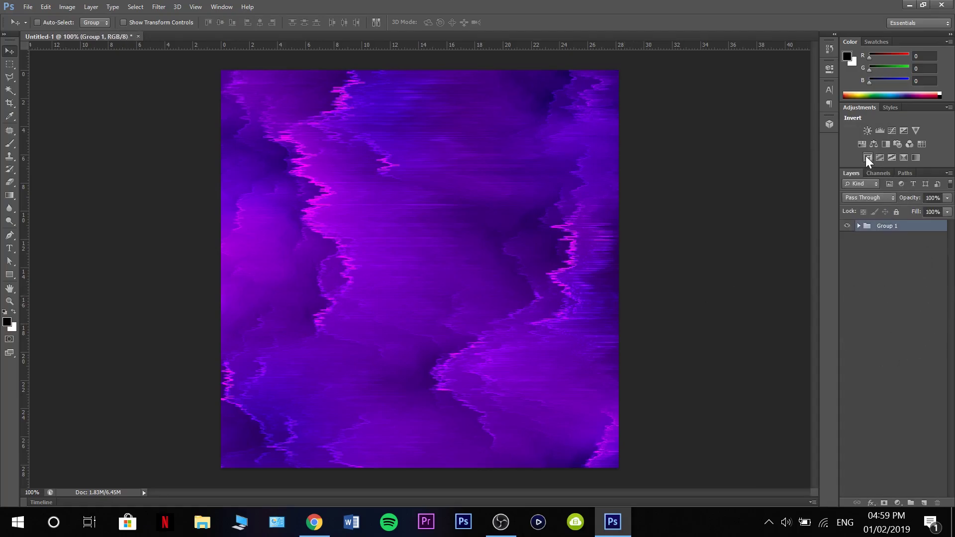
Add a Brightness/Contrast adjustment above Group 1, auto-set and tuned to Brightness 24, Contrast 24
left_click(867, 131)
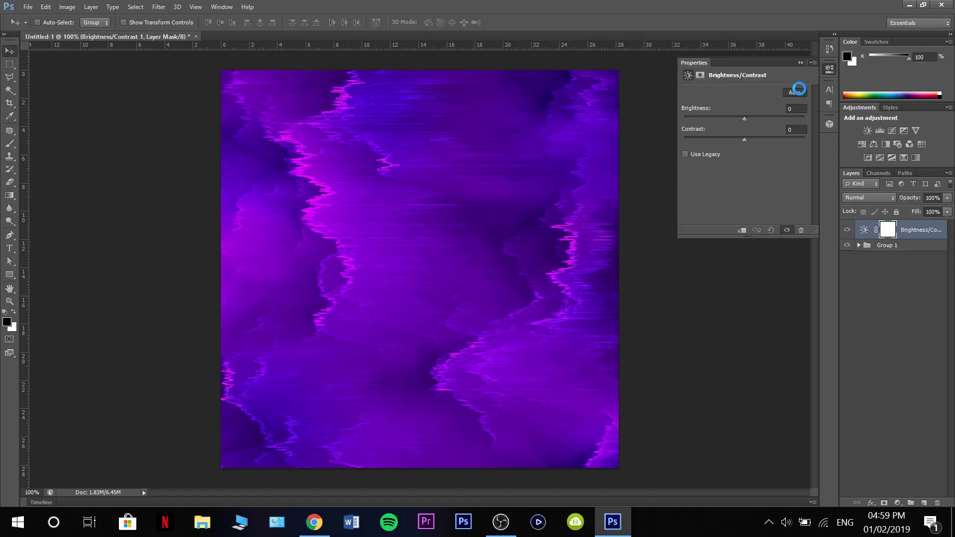
left_click(796, 91)
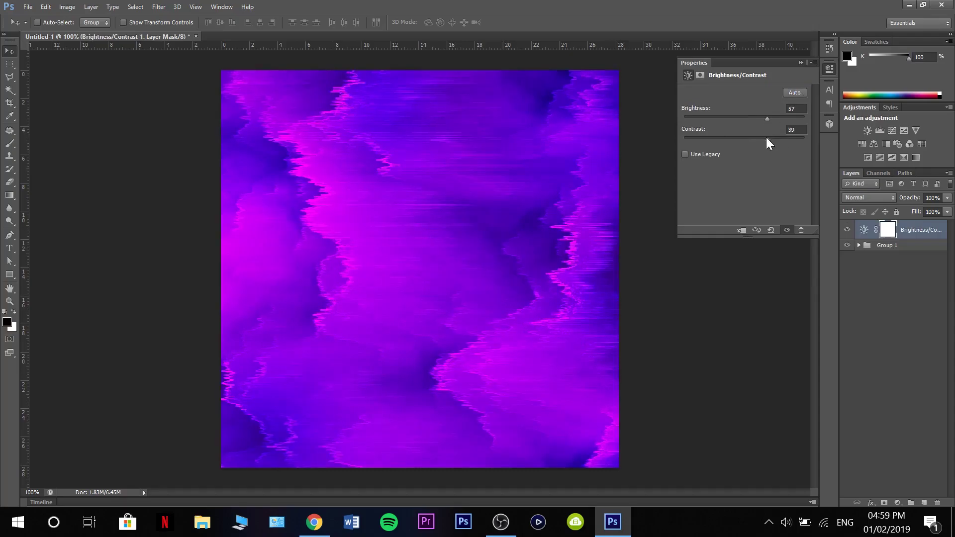
left_click_drag(765, 117, 745, 142)
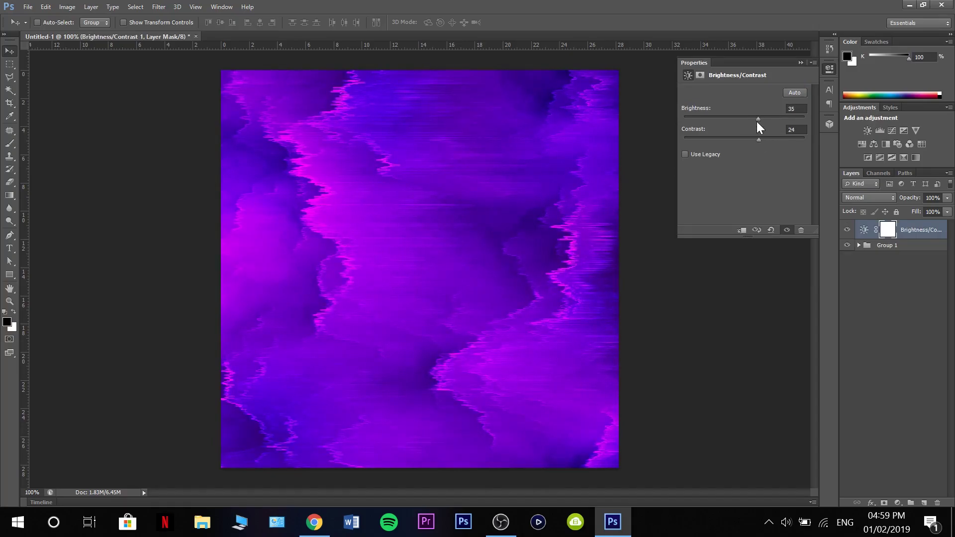
left_click(799, 63)
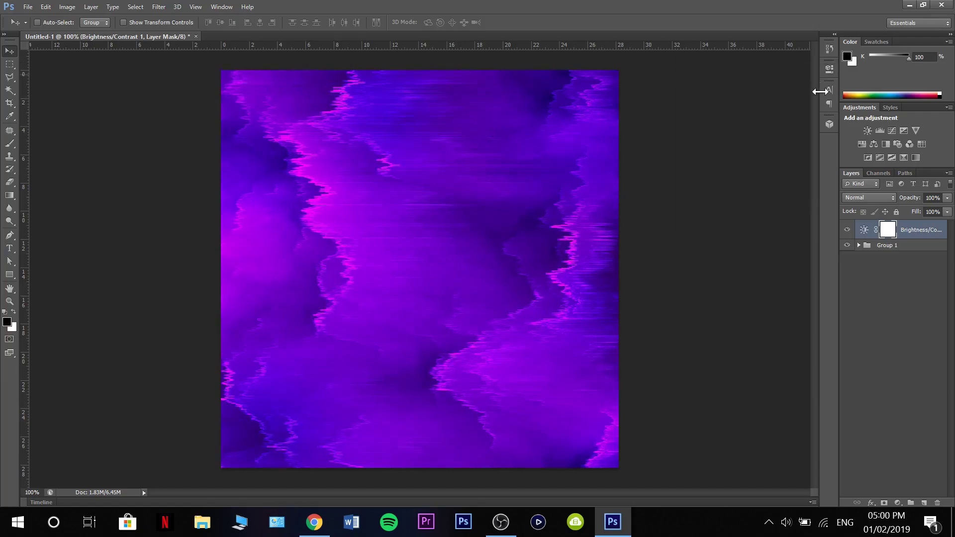
Add a colorized Hue/Saturation layer with hue, saturation and lightness tuned to hot pink
left_click(859, 142)
left_click(747, 187)
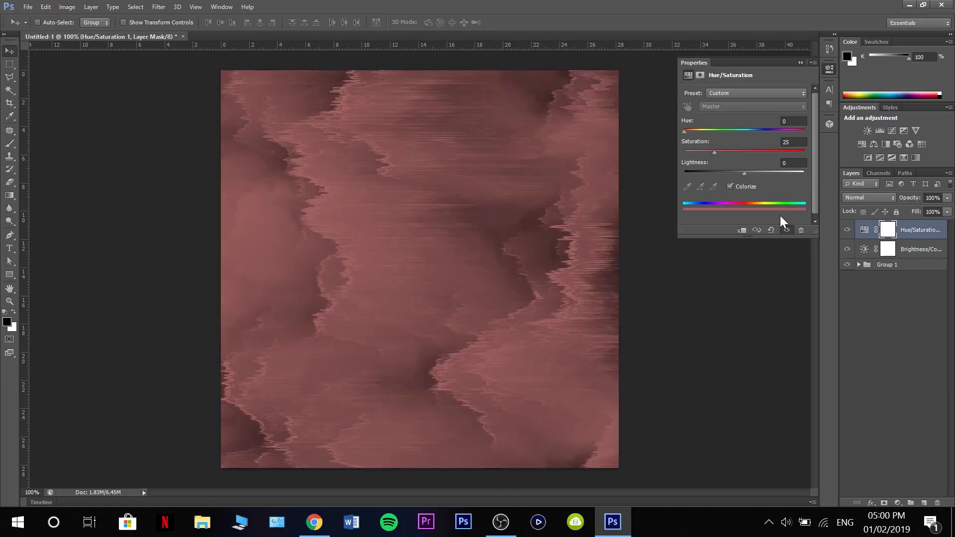
left_click_drag(715, 152, 749, 153)
left_click_drag(687, 128, 799, 151)
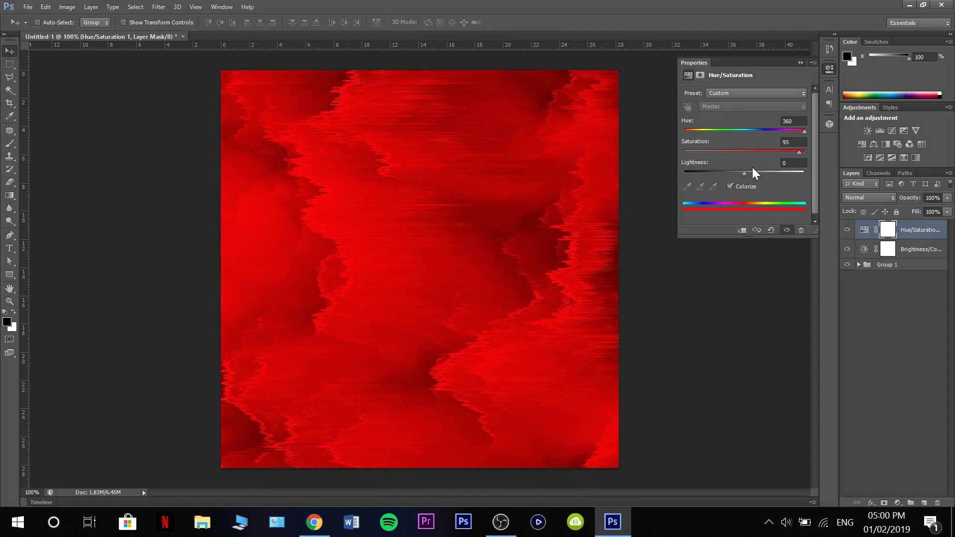
left_click_drag(744, 172, 750, 173)
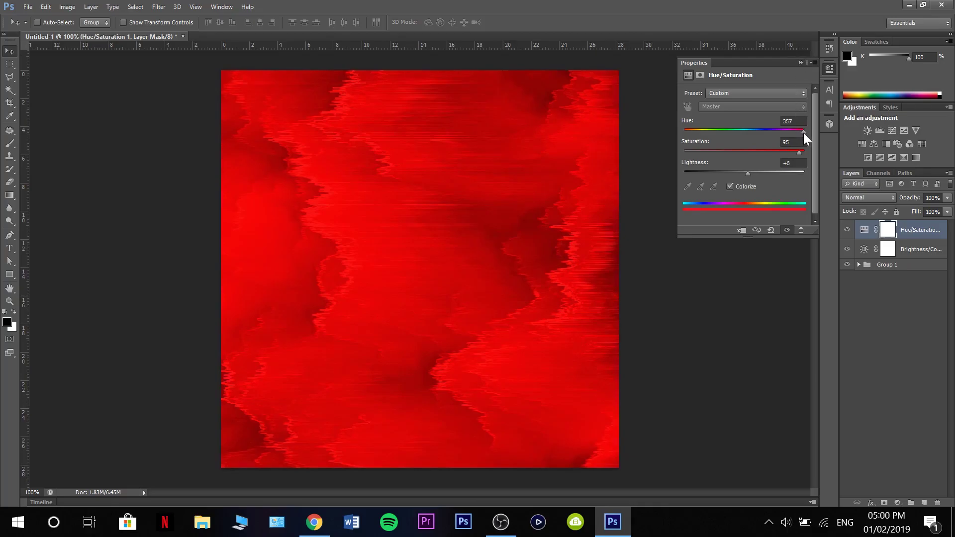
left_click(801, 62)
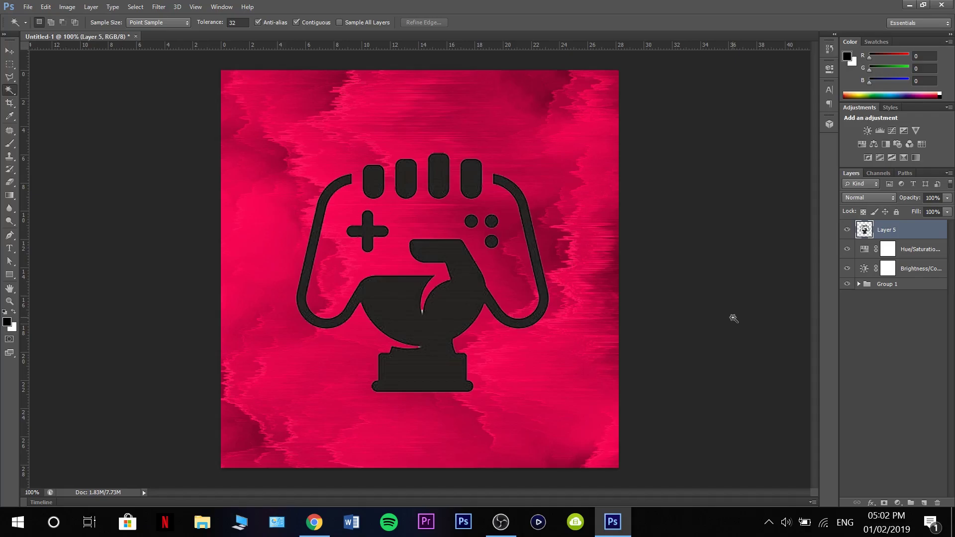
key("Delete")
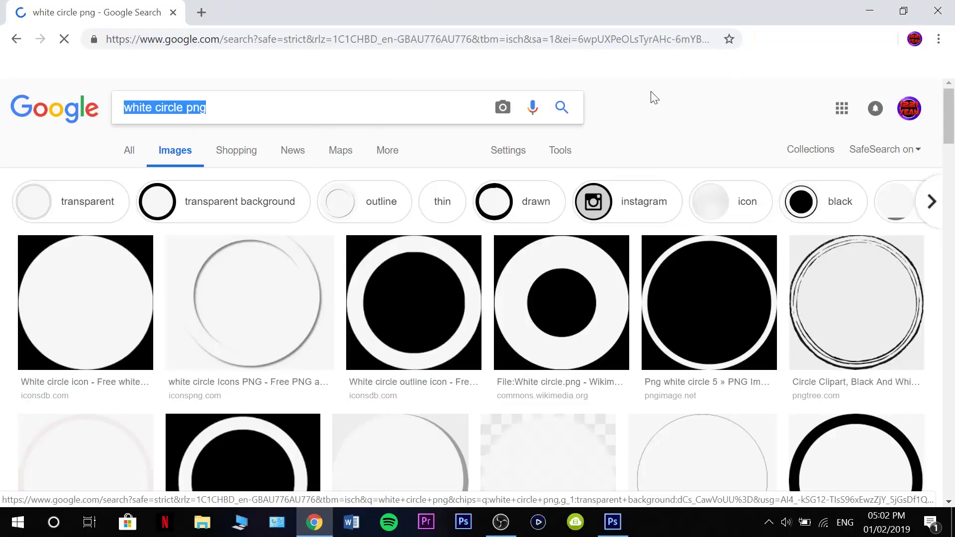
Browse the white circle image results and open the 'Png white circle 5' preview
right_click(664, 107)
left_click(642, 108)
scroll(818, 338, "down", 1)
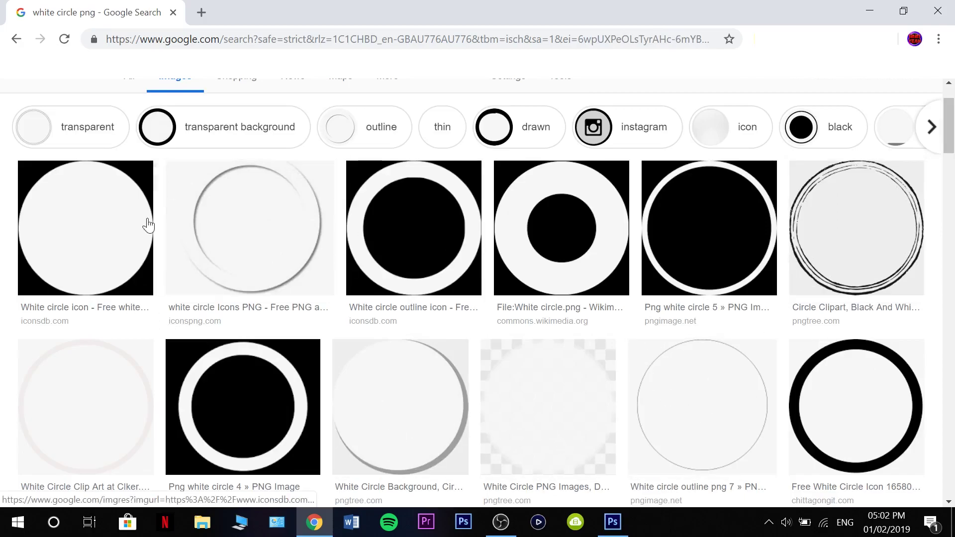
scroll(489, 358, "down", 1)
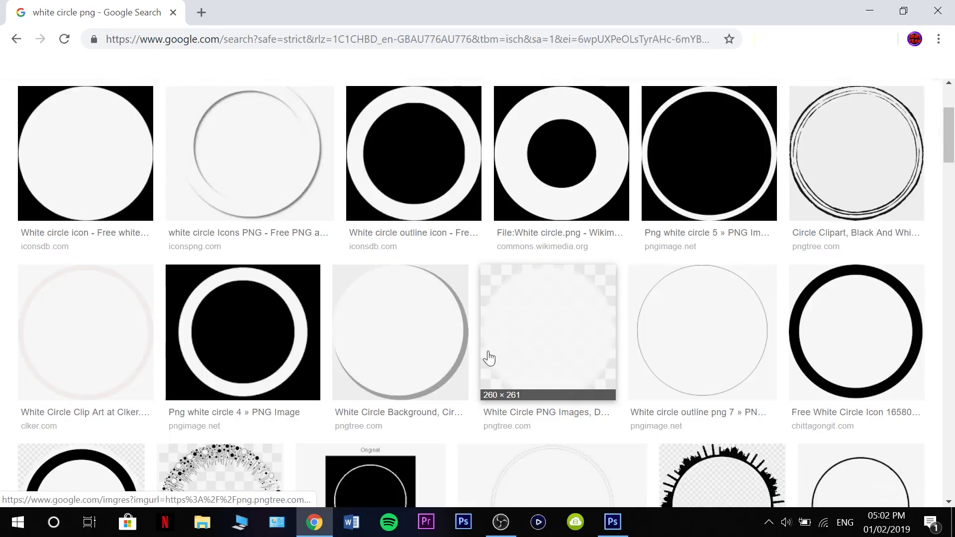
left_click(420, 181)
scroll(537, 224, "up", 3)
left_click(704, 274)
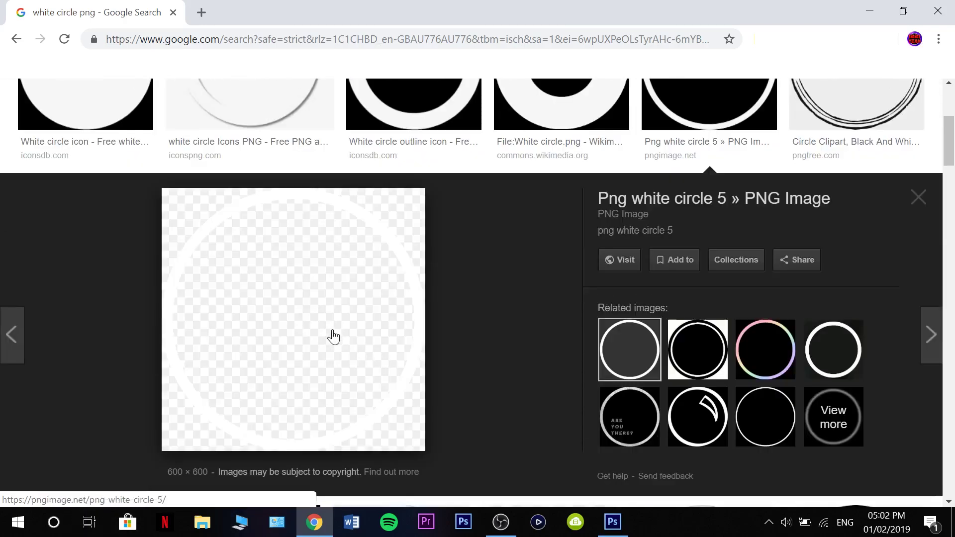
Copy the white ring image and paste it into the Photoshop document
right_click(294, 287)
left_click(391, 165)
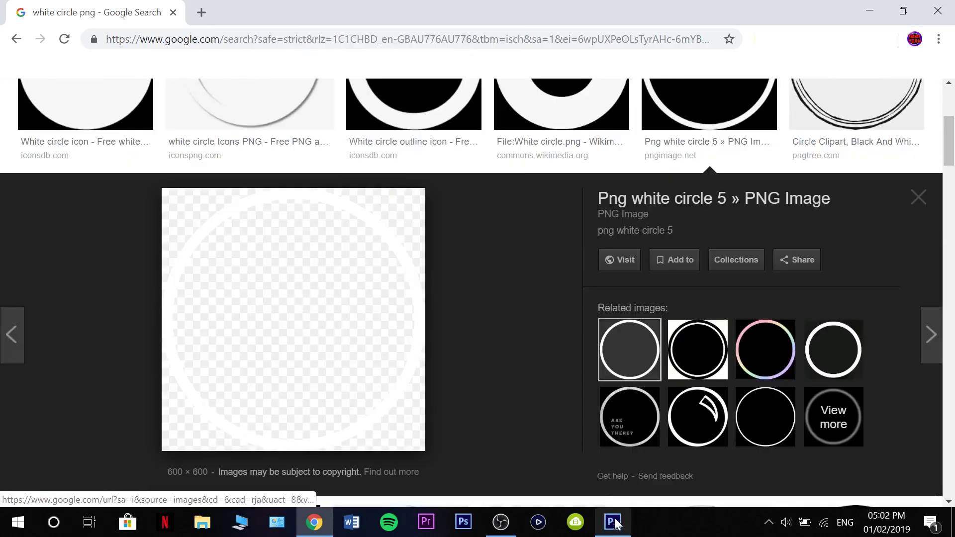
left_click(612, 522)
key("ctrl+v")
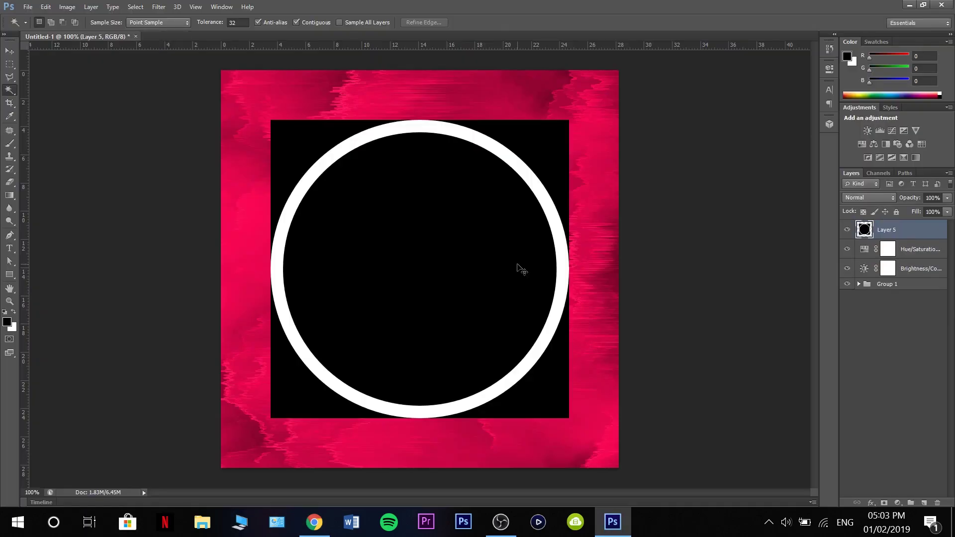
Delete the black backdrop from the four corners and the inside of the ring
left_click(279, 146)
key("Delete")
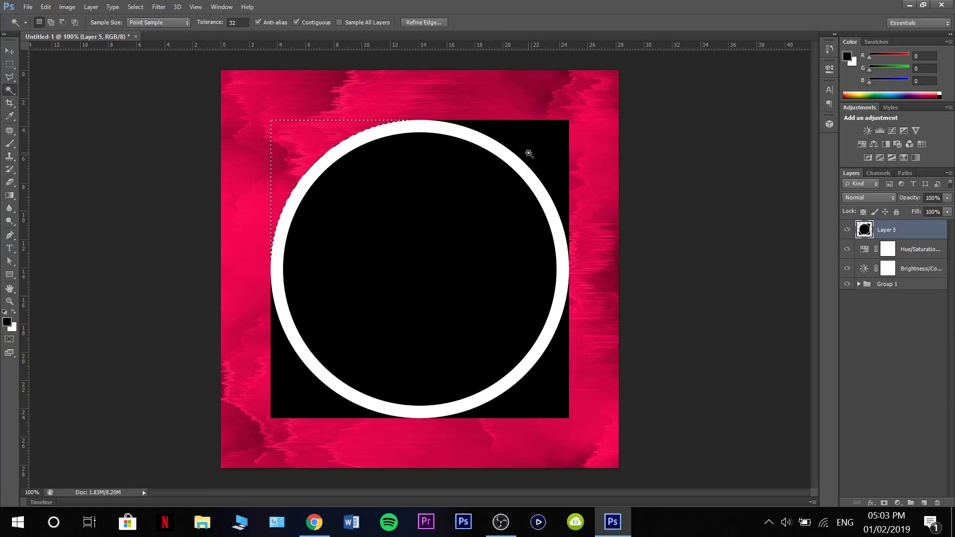
left_click(527, 154)
key("Delete")
left_click(562, 381)
key("Delete")
left_click(302, 399)
key("Delete")
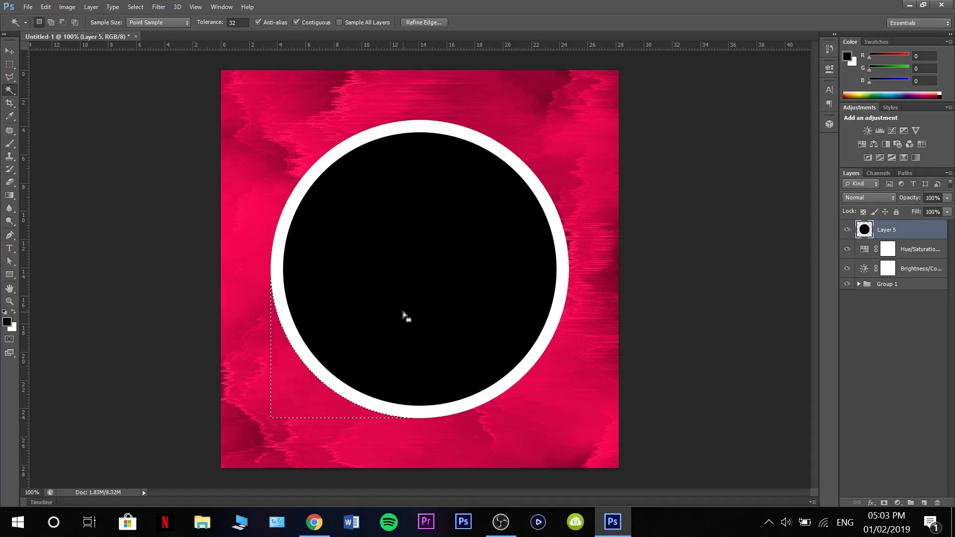
left_click(405, 312)
key("Delete")
key("ctrl+d")
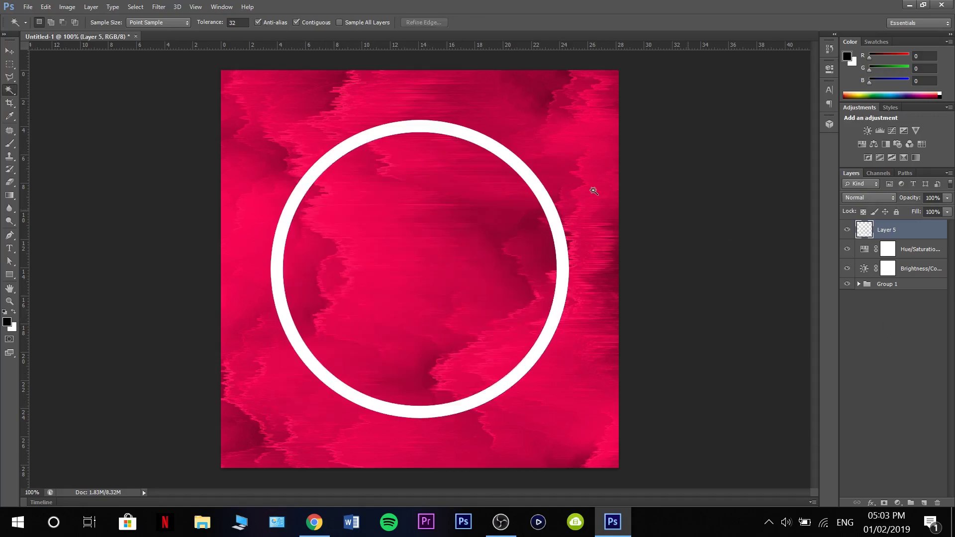
Enlarge the ring to about 123% and centre it on the canvas
key("ctrl+t")
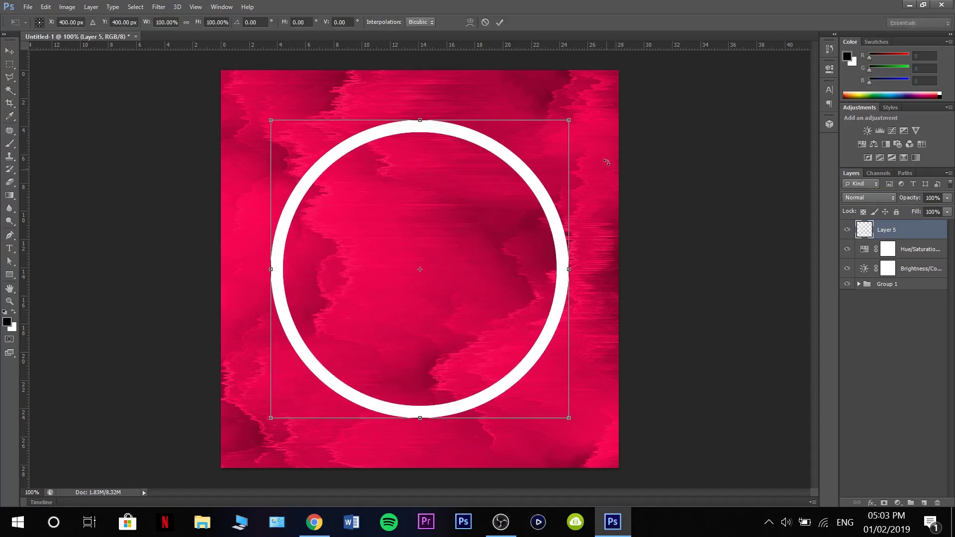
left_click_drag(568, 120, 637, 52)
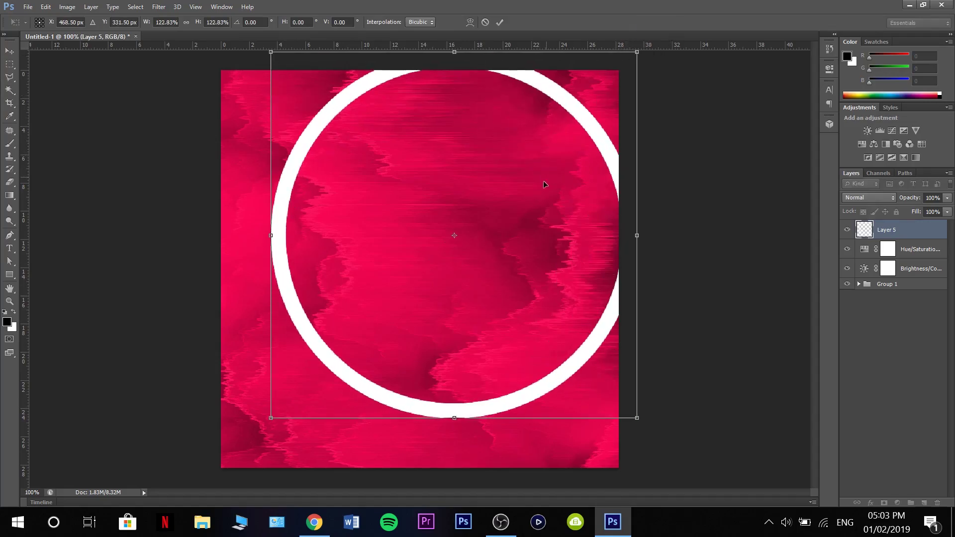
left_click_drag(544, 180, 505, 213)
key("Return")
Nudge the ring and fine-tune its size to about 102%, shifting it slightly left
key("w")
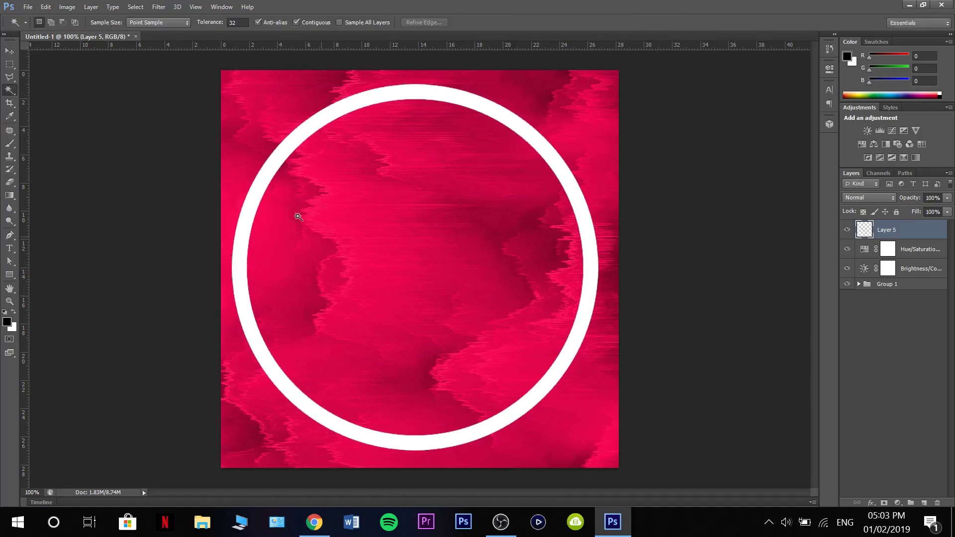
left_click(10, 51)
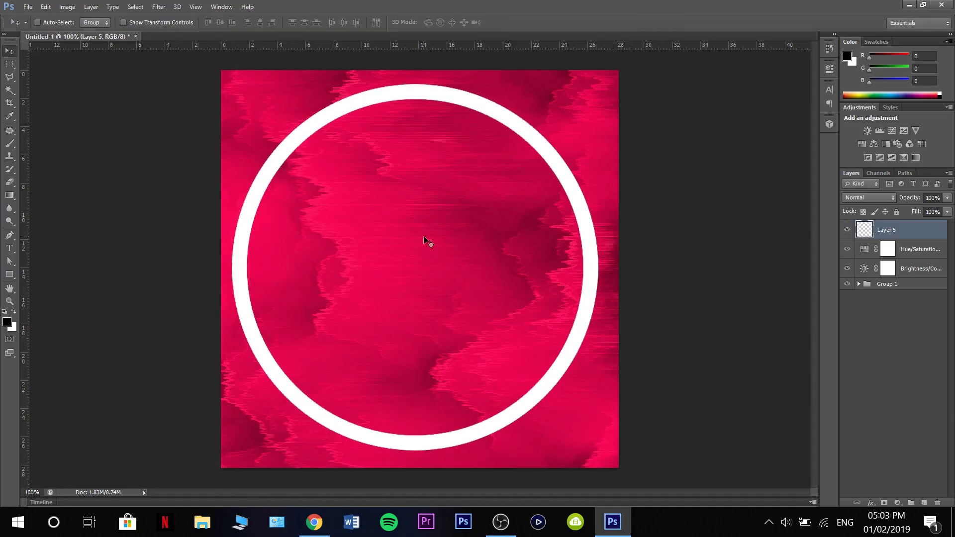
left_click_drag(423, 235, 426, 238)
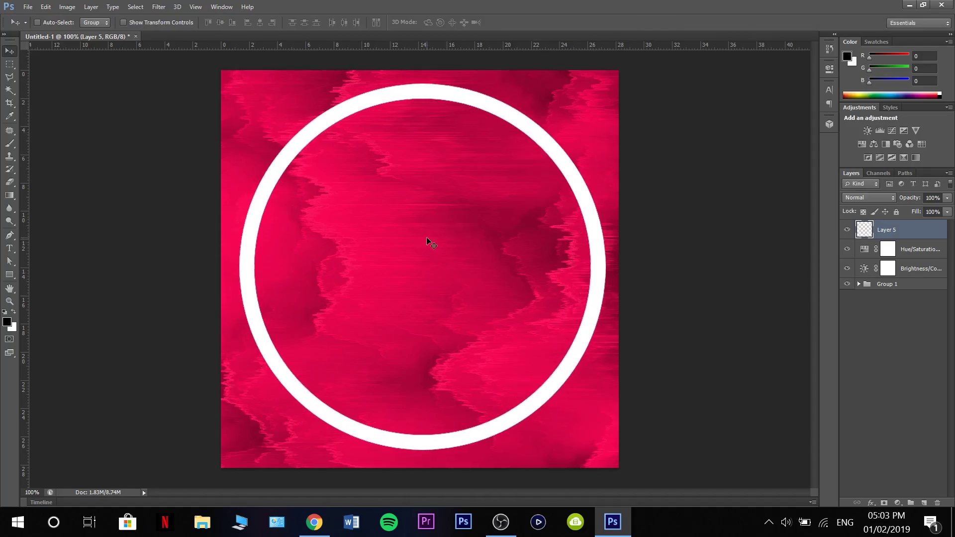
key("ctrl+t")
left_click_drag(606, 83, 614, 76)
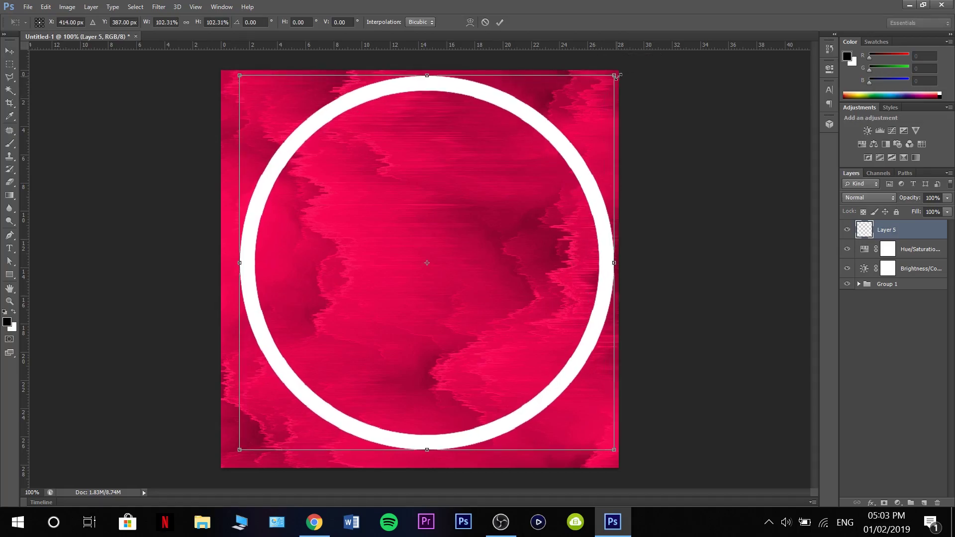
left_click_drag(575, 152, 567, 154)
key("Return")
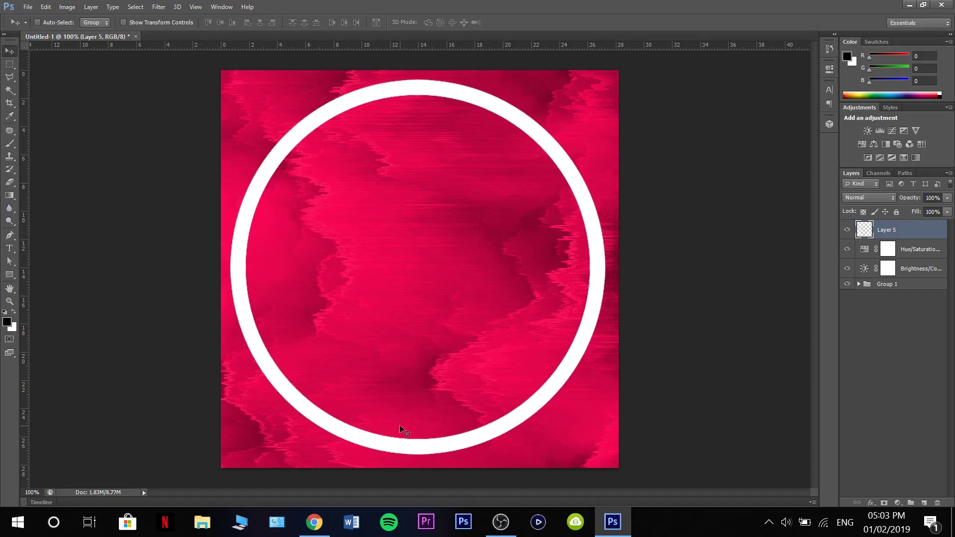
Go to fnbr.co in a new tab and open the full cosmetics list
mouse_move(328, 529)
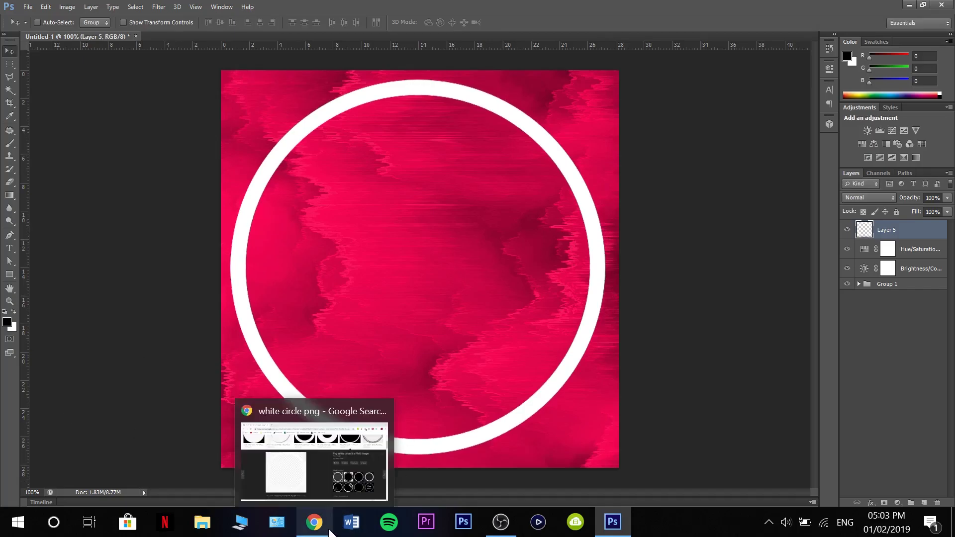
left_click(313, 448)
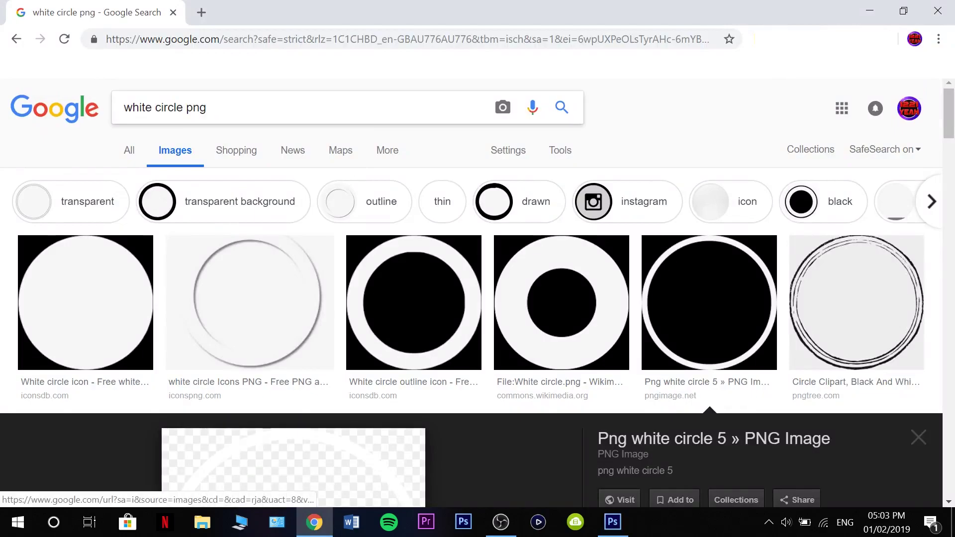
left_click(202, 13)
type("fnbr.co")
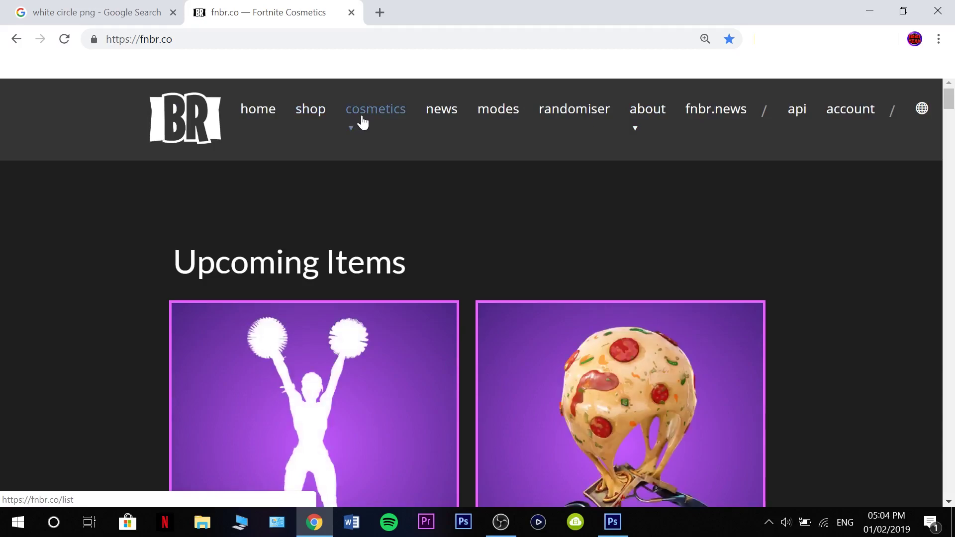
left_click(363, 122)
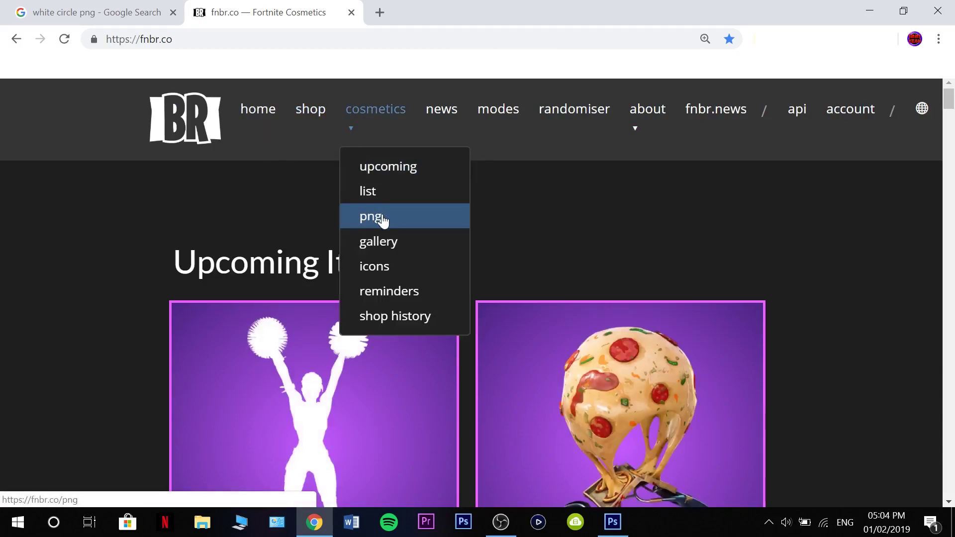
left_click(412, 252)
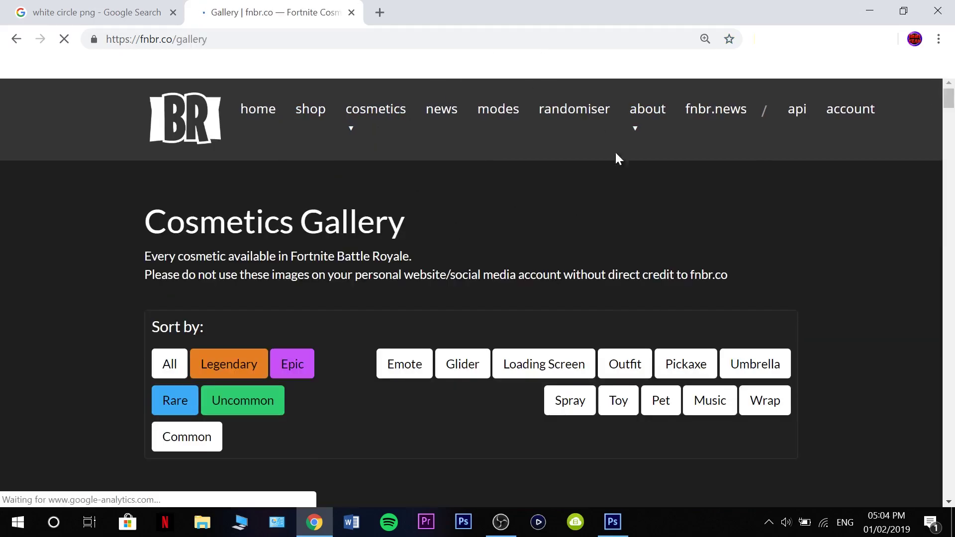
mouse_move(373, 122)
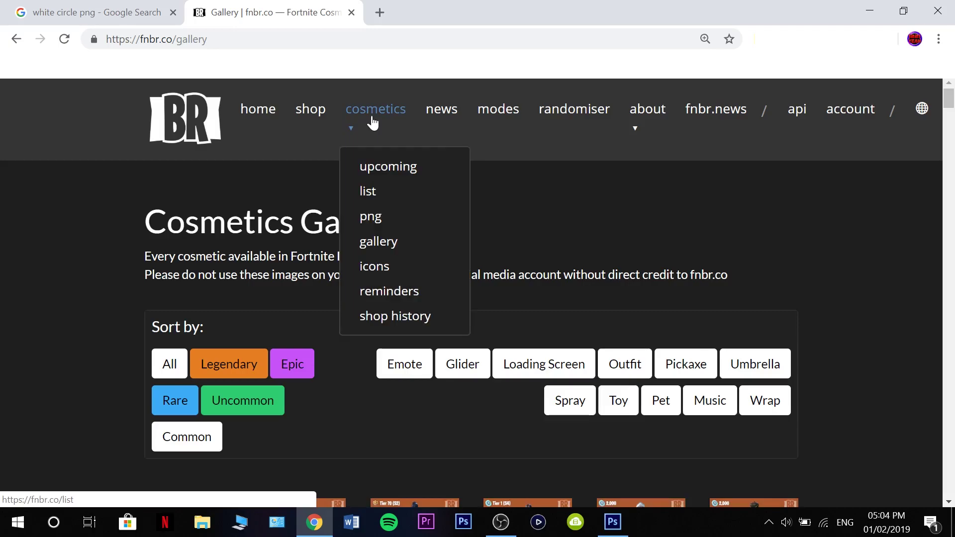
left_click(378, 171)
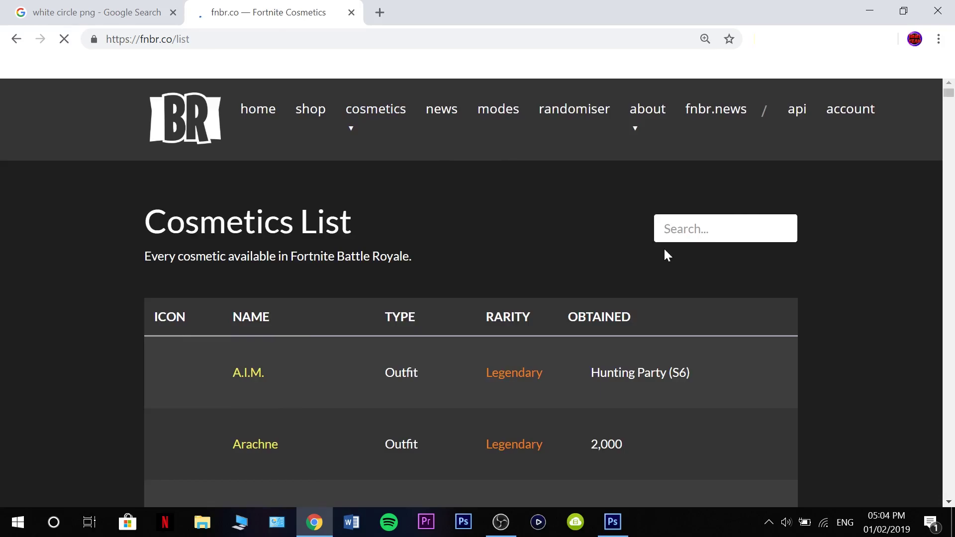
Scroll to the Bullseye outfit and copy its Featured image
scroll(550, 277, "down", 3)
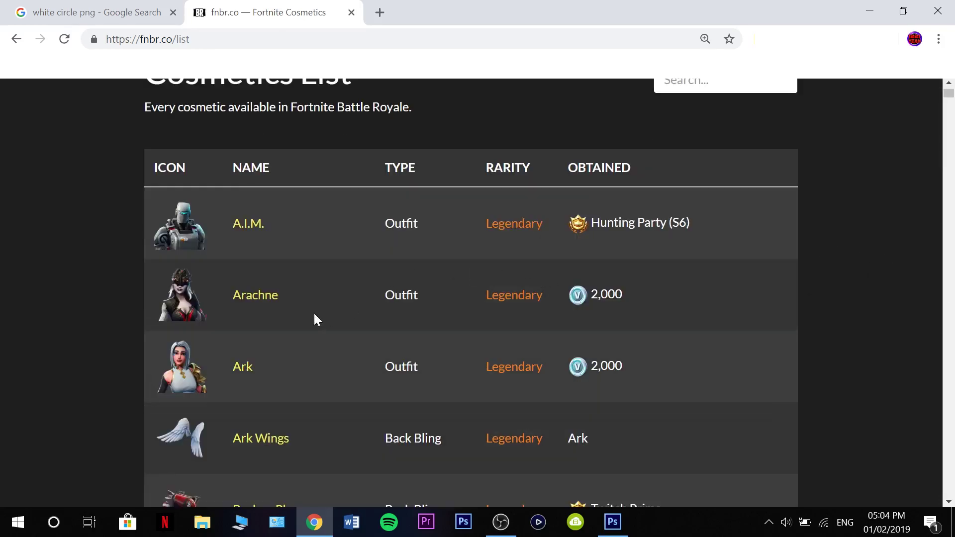
scroll(315, 319, "down", 4)
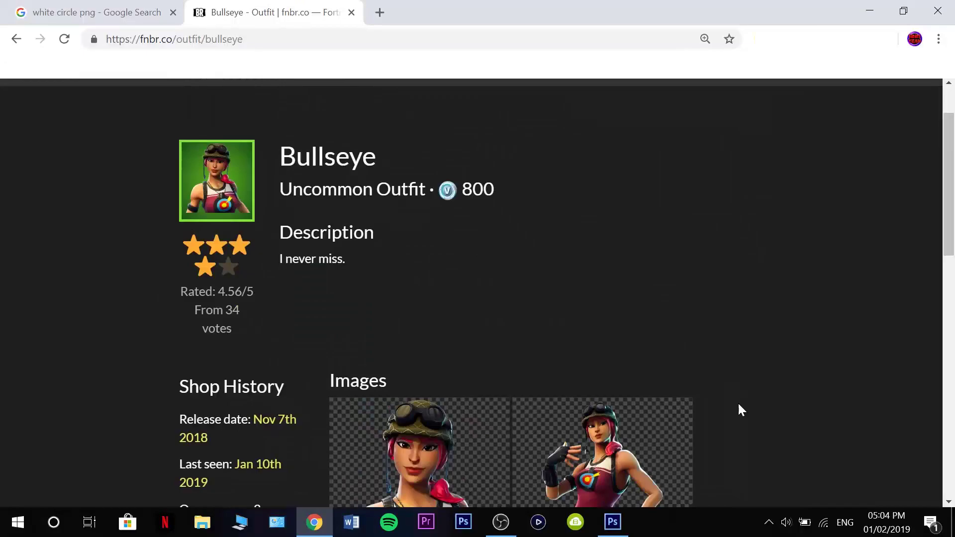
scroll(739, 407, "down", 4)
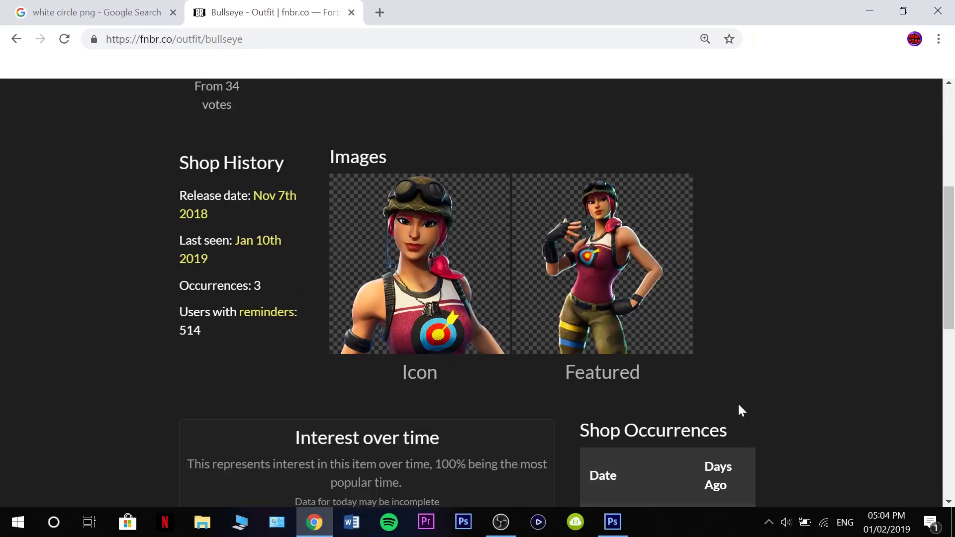
right_click(582, 253)
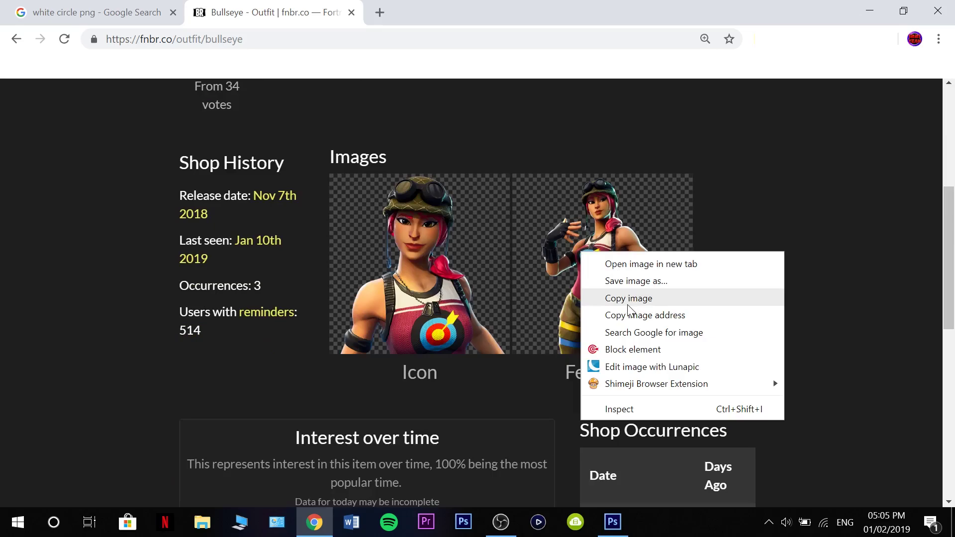
left_click(629, 301)
Paste the Bullseye image into Photoshop, scale it to about 75% and centre it
left_click(613, 522)
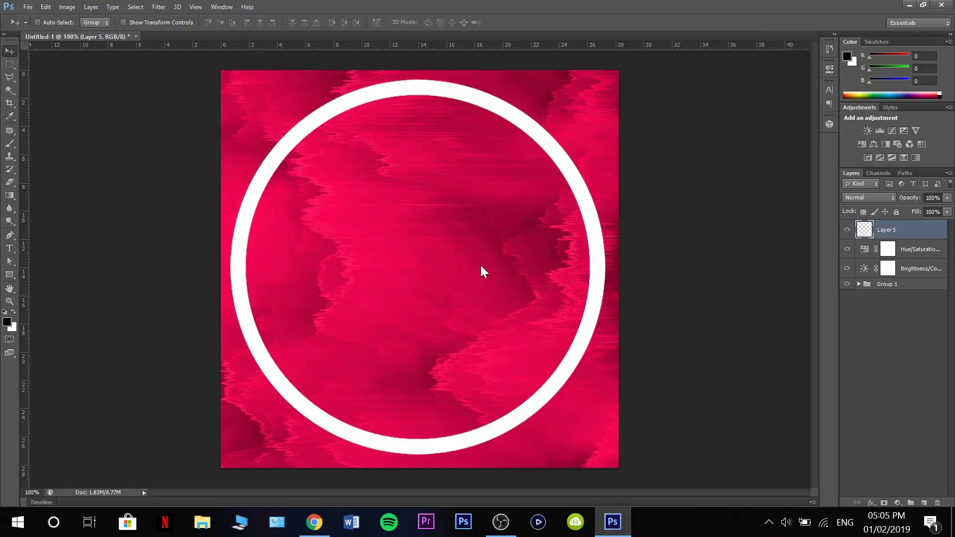
key("ctrl+v")
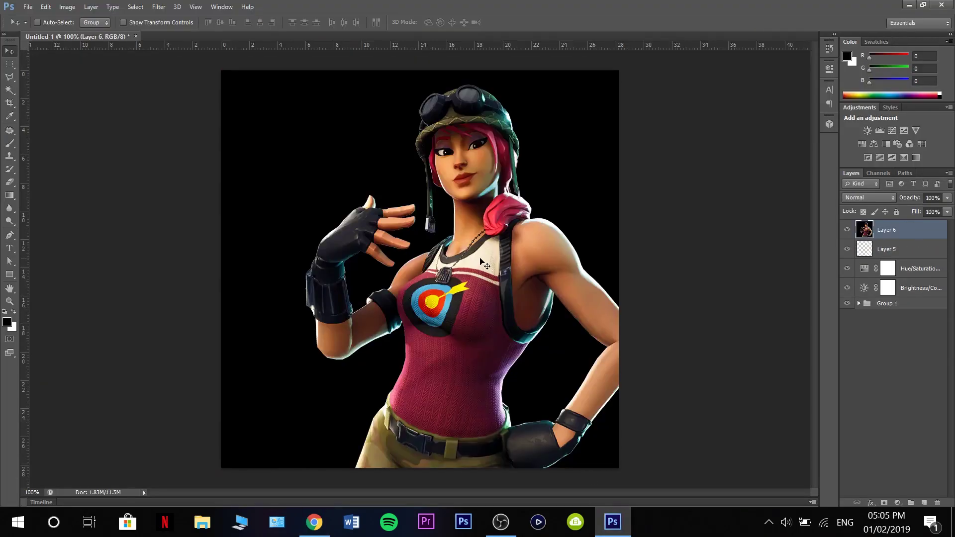
key("ctrl+t")
left_click_drag(221, 69, 393, 242)
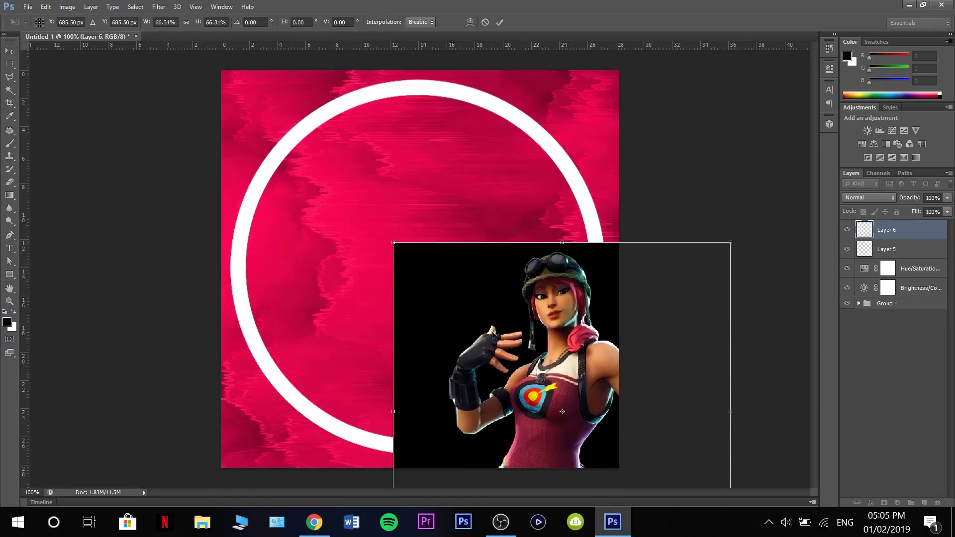
left_click_drag(492, 332, 348, 176)
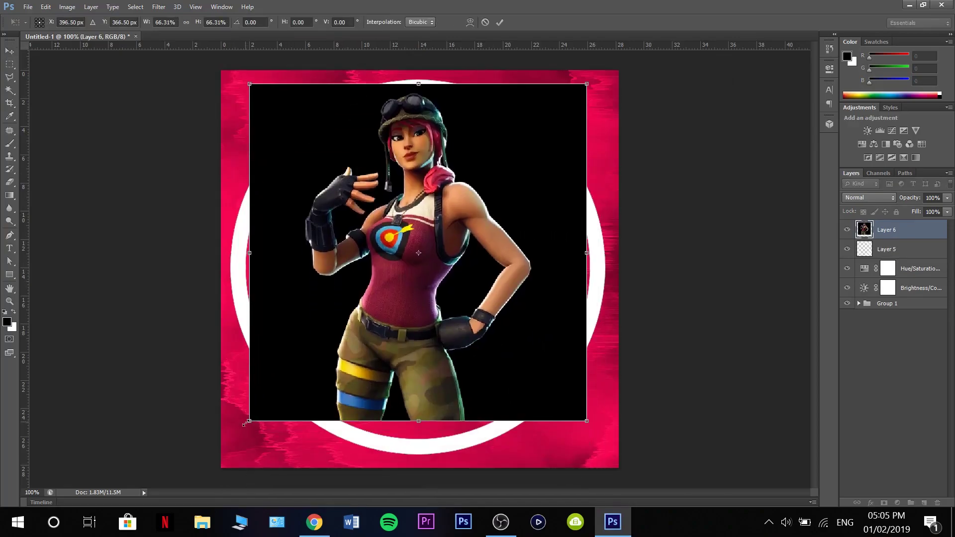
left_click_drag(245, 424, 203, 472)
left_click_drag(247, 422, 274, 417)
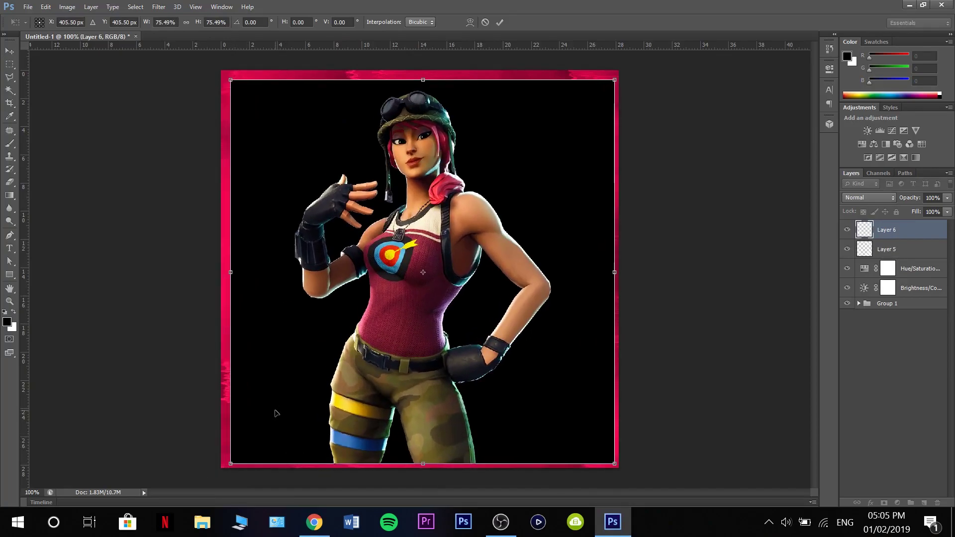
key("Return")
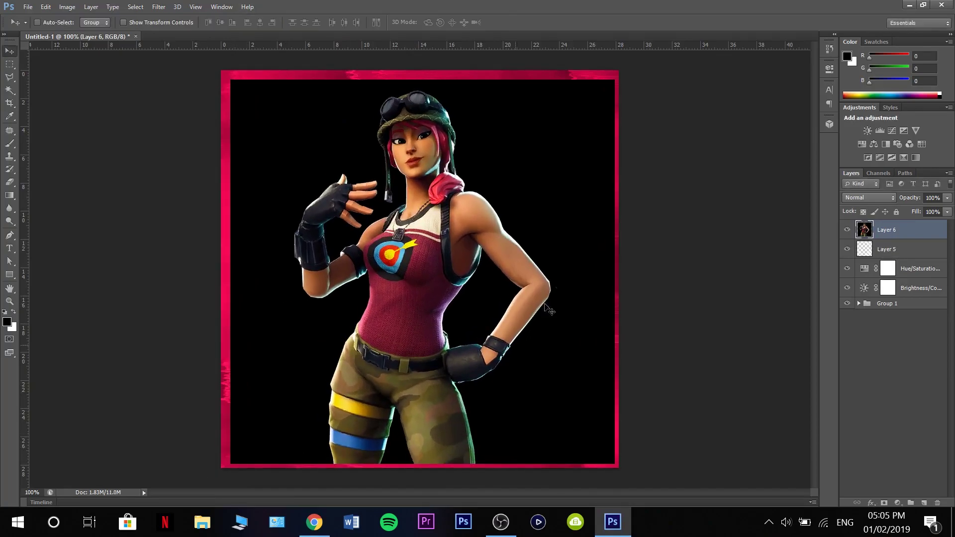
Quick Select and cut away the black background at the upper left and upper right
left_click(10, 93)
left_click(245, 226)
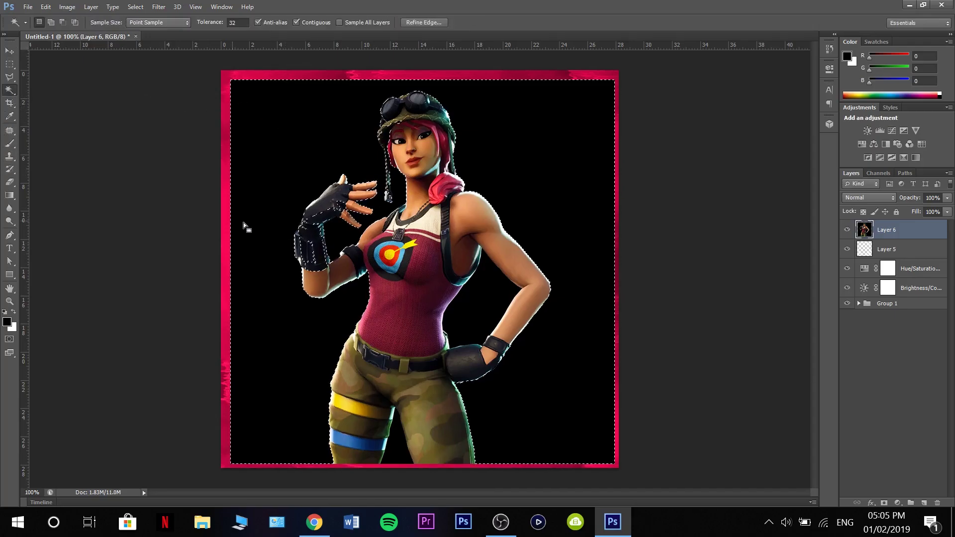
key("ctrl+d")
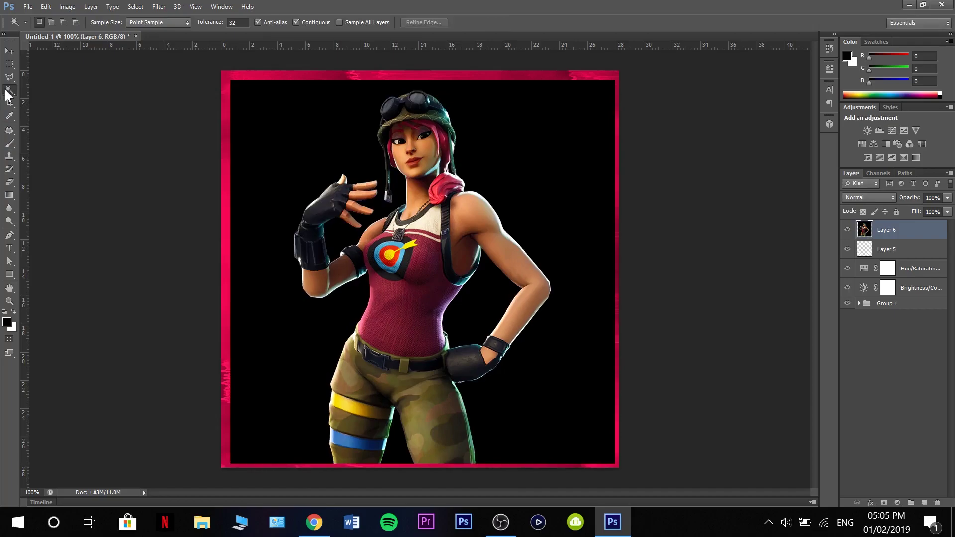
right_click(9, 95)
left_click(40, 101)
right_click(6, 96)
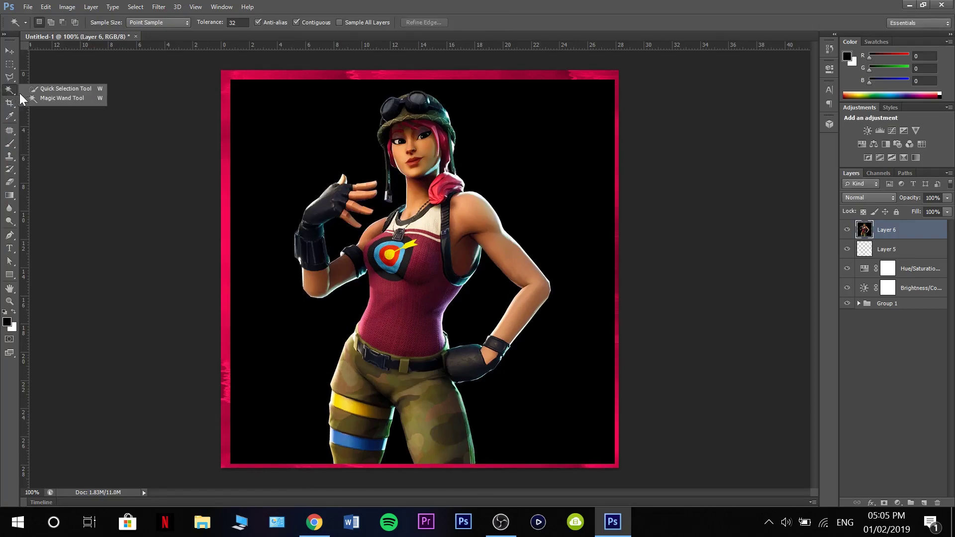
left_click(40, 90)
left_click_drag(243, 100, 336, 134)
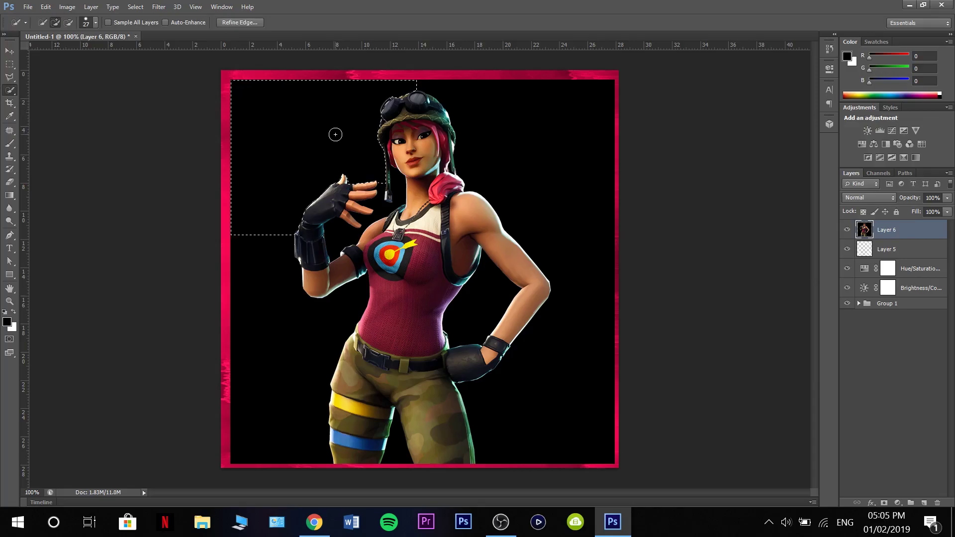
key("ctrl+x")
key("ctrl+d")
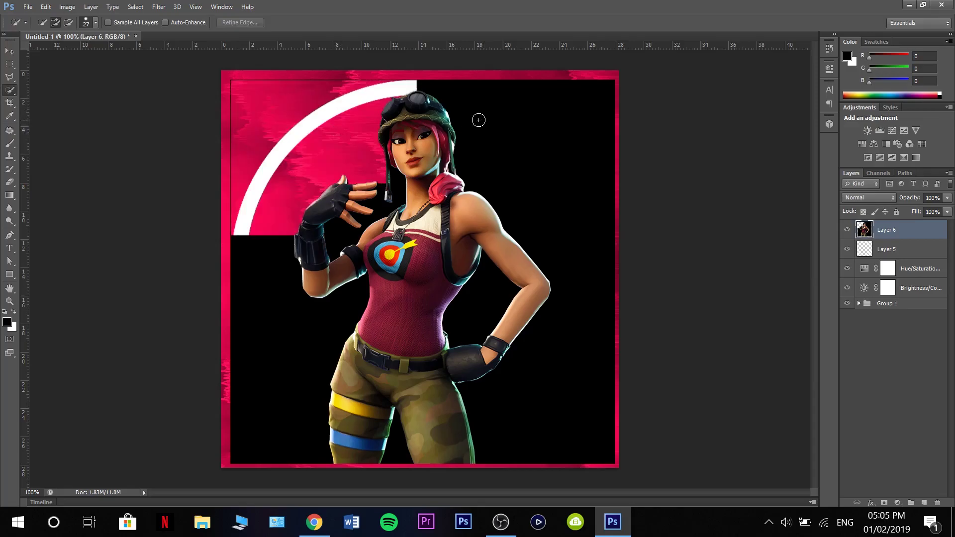
mouse_move(480, 121)
left_mouse_down()
mouse_move(510, 123)
mouse_move(562, 170)
left_mouse_up()
key("ctrl+x")
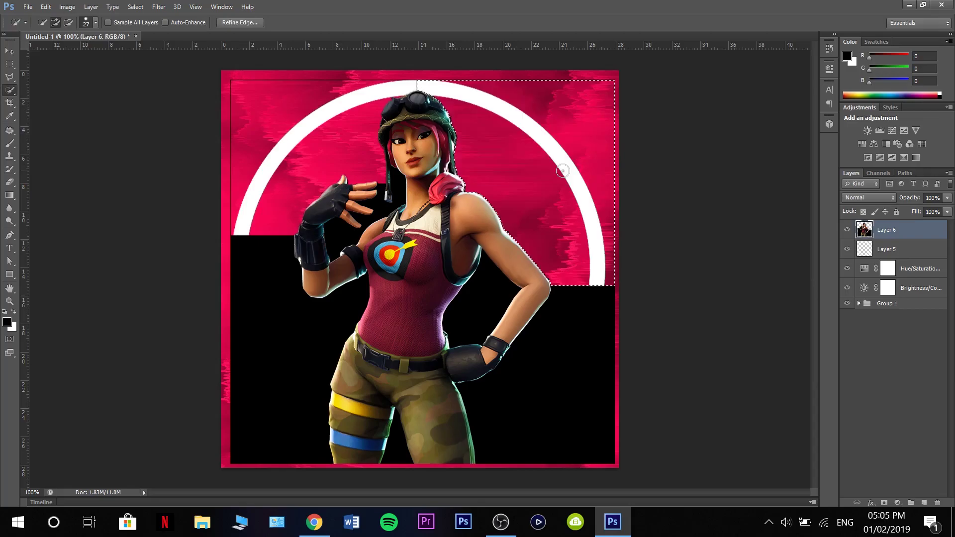
key("ctrl+d")
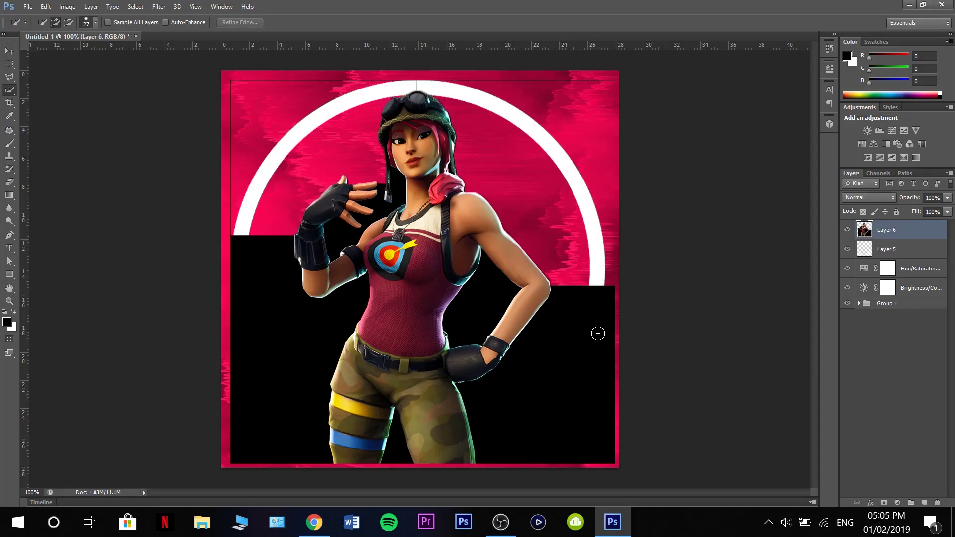
Remove the black areas at the lower right, the left side and between arm and torso
left_click(582, 371)
key("ctrl+x")
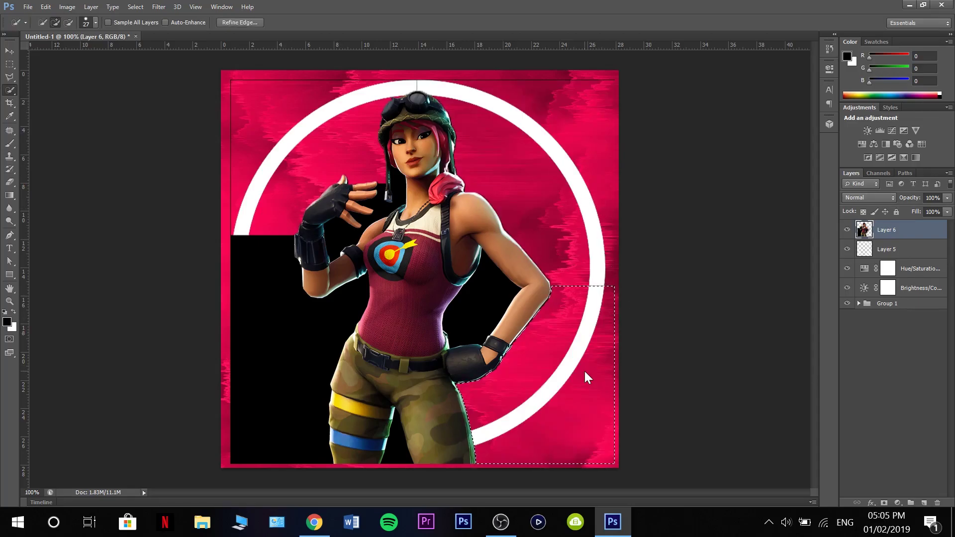
key("ctrl+d")
left_click(480, 301)
key("ctrl+x")
key("ctrl+d")
left_click(281, 355)
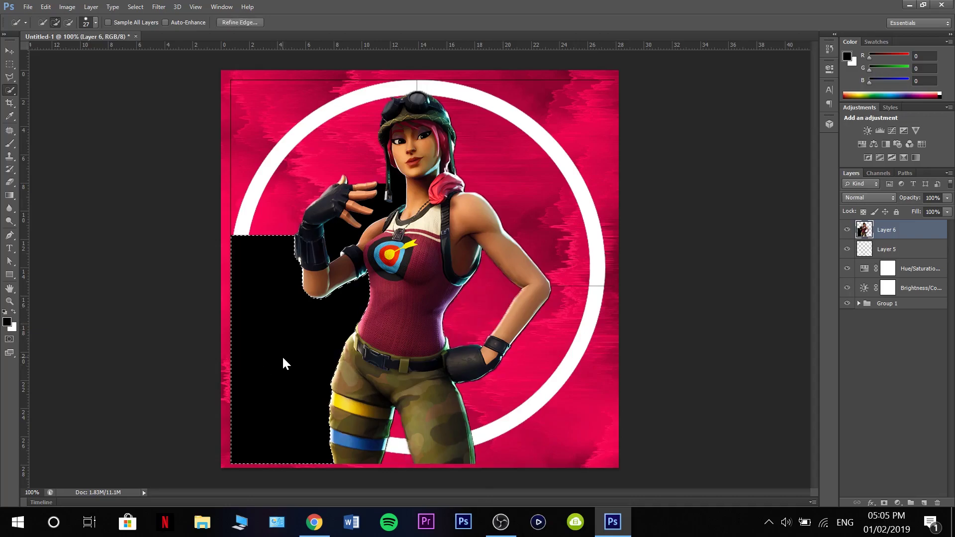
key("ctrl+x")
key("ctrl+d")
Zoom in and delete the black patches between the hair, hand, neck and fingers
left_click(374, 219)
left_click(361, 209, "alt")
key("z")
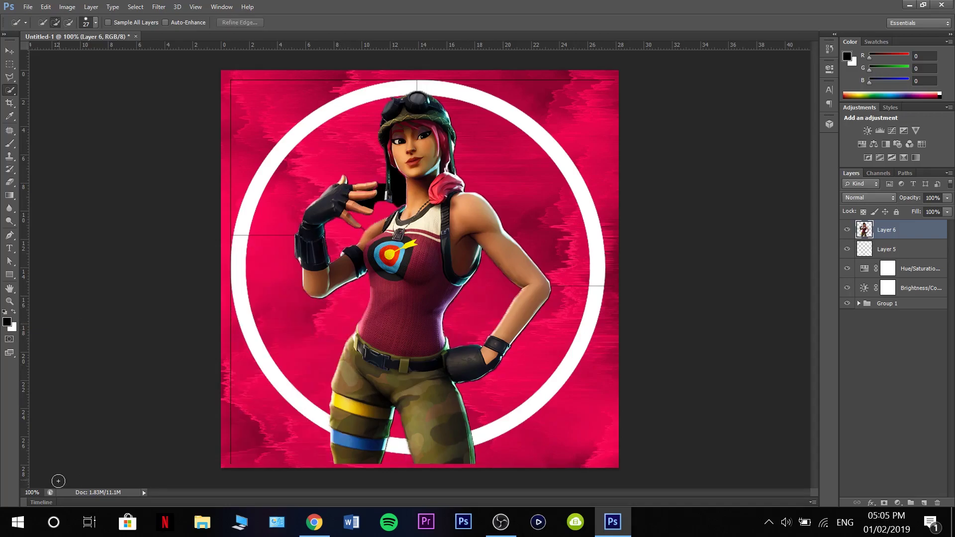
left_click(402, 191)
left_click(401, 190)
key("e")
key("w")
left_click(401, 188)
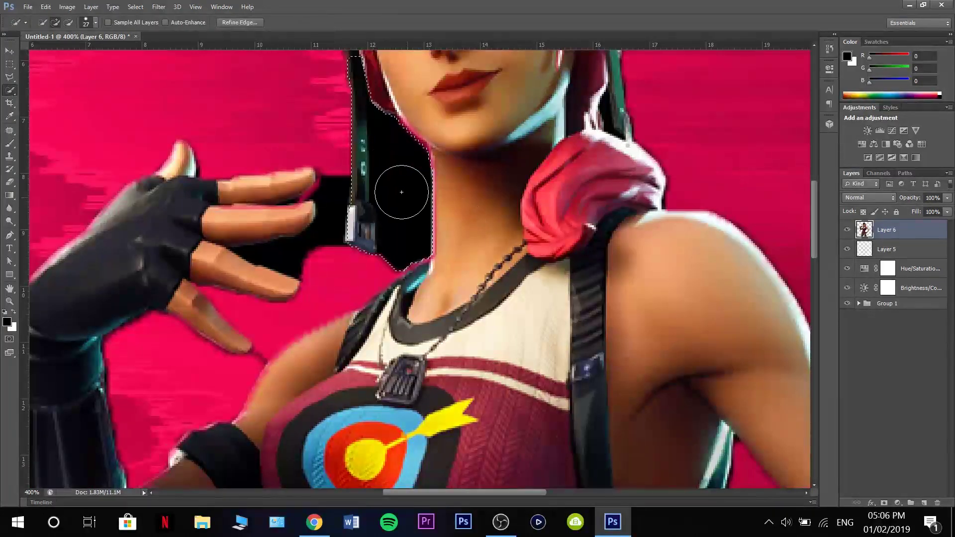
left_click(320, 124, "alt")
key("ctrl+x")
key("ctrl+d")
right_click(59, 53)
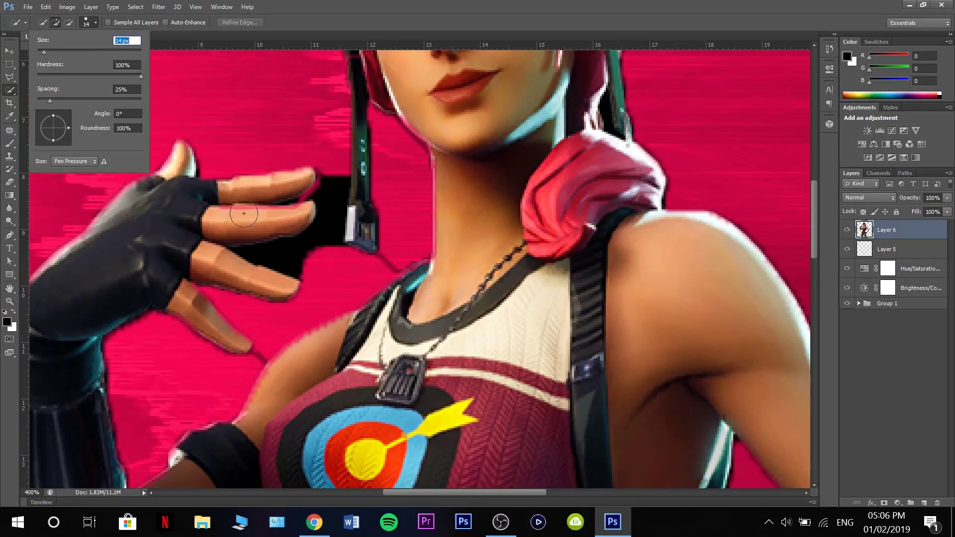
left_click(326, 209)
key("ctrl+x")
key("ctrl+d")
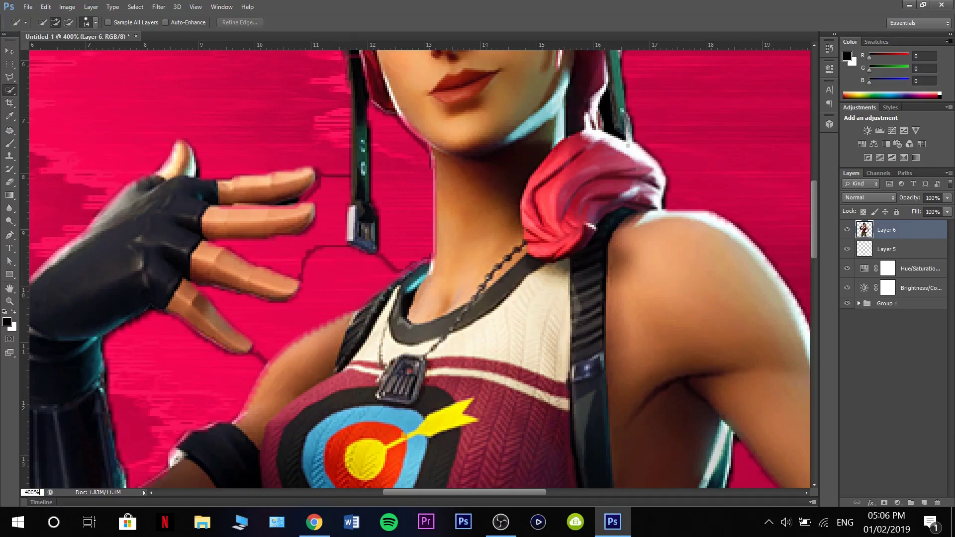
Erase thin dark lines along the fingers with a tiny eraser, then zoom back to 100%
key("e")
mouse_move(302, 280)
left_mouse_down()
mouse_move(310, 255)
mouse_move(341, 248)
left_mouse_up()
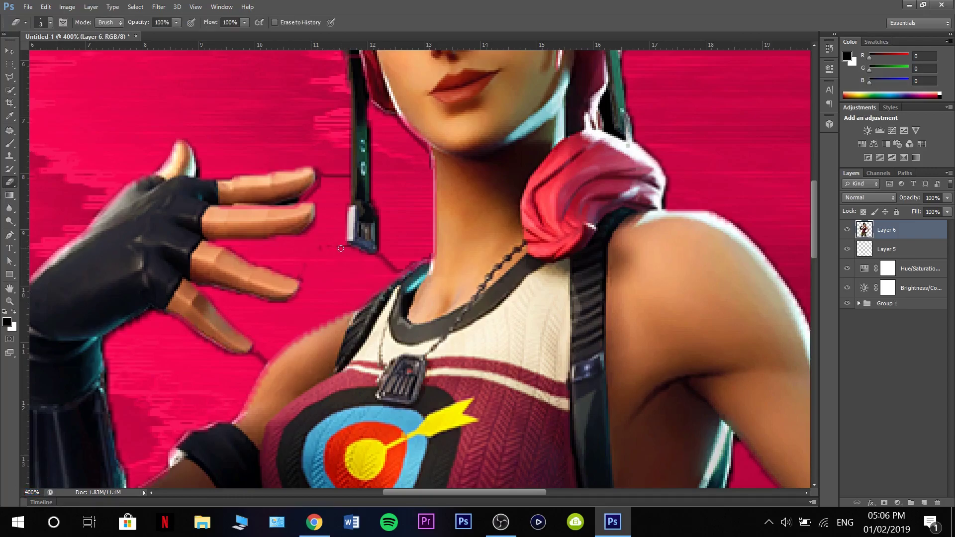
left_click_drag(325, 174, 309, 193)
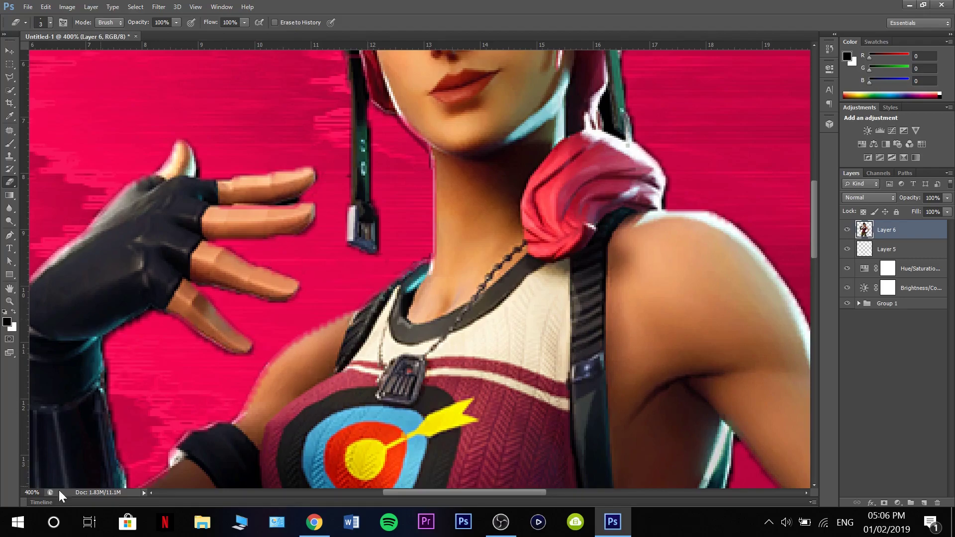
type("100")
key("Return")
Enlarge the eraser to about 101 and wipe out the stray vertical, horizontal and top lines
left_click(49, 22)
left_click_drag(59, 58, 34, 56)
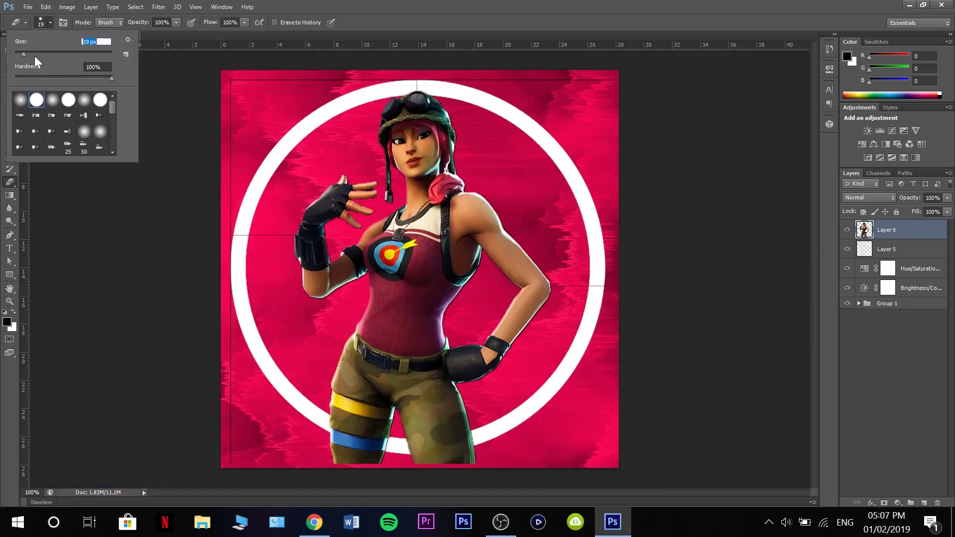
key("Return")
left_click_drag(234, 194, 231, 460)
left_click_drag(232, 236, 294, 236)
mouse_move(349, 79)
left_mouse_down()
mouse_move(592, 79)
mouse_move(154, 87)
left_mouse_up()
left_click(583, 281)
key("v")
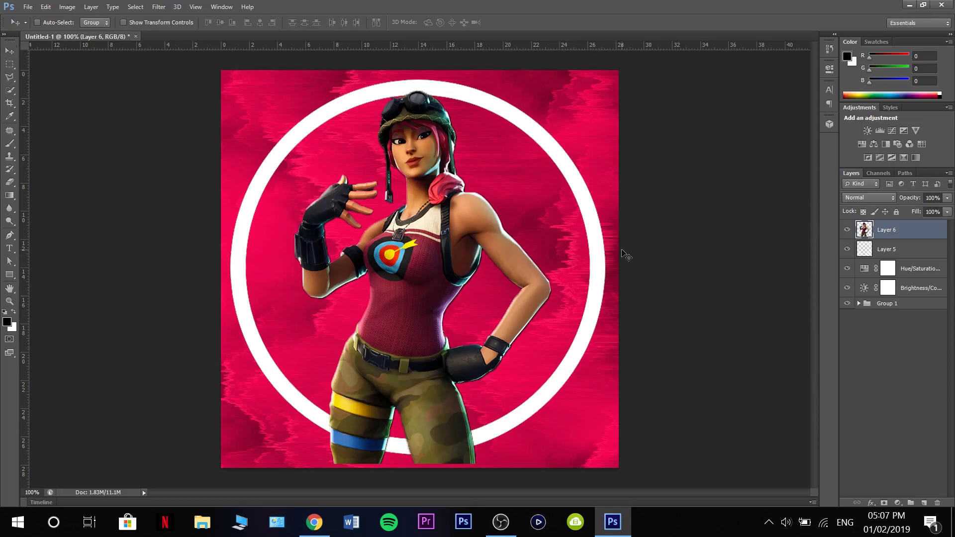
Scale Bullseye up to about 116%, rotate her −1.49°, and reposition her over the ring
key("ctrl+t")
left_click_drag(614, 88, 636, 67)
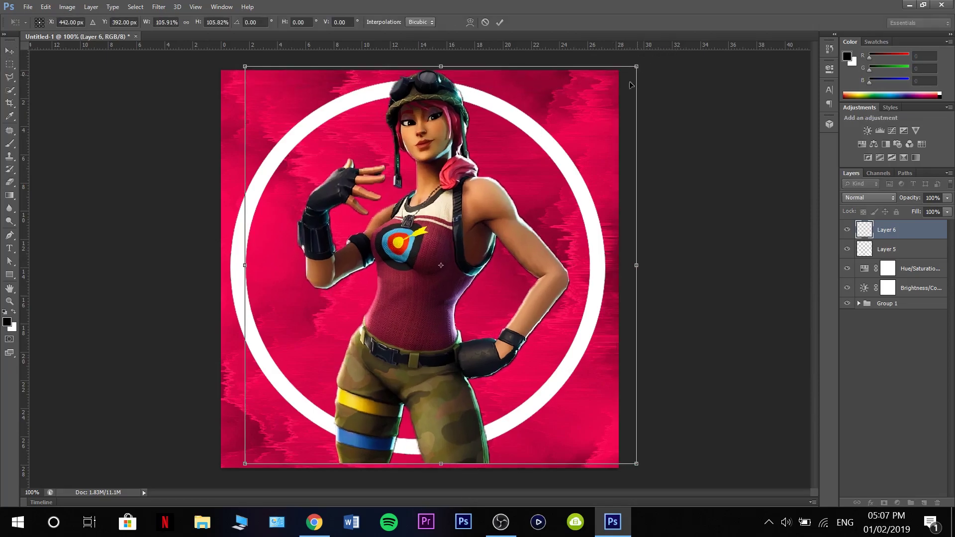
mouse_move(603, 121)
left_mouse_down()
mouse_move(589, 123)
mouse_move(600, 139)
left_mouse_up()
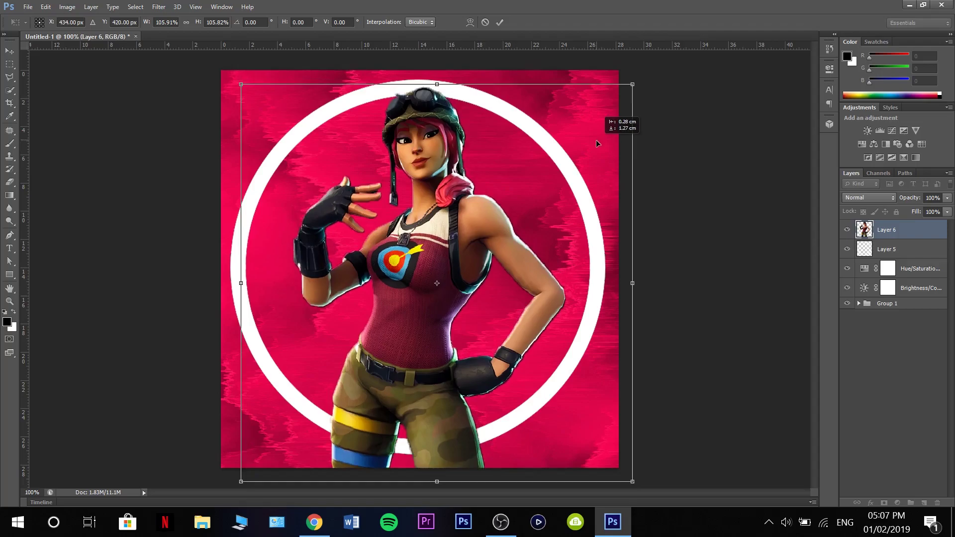
left_click_drag(632, 84, 649, 69)
mouse_move(610, 137)
left_mouse_down()
mouse_move(604, 149)
mouse_move(599, 139)
left_mouse_up()
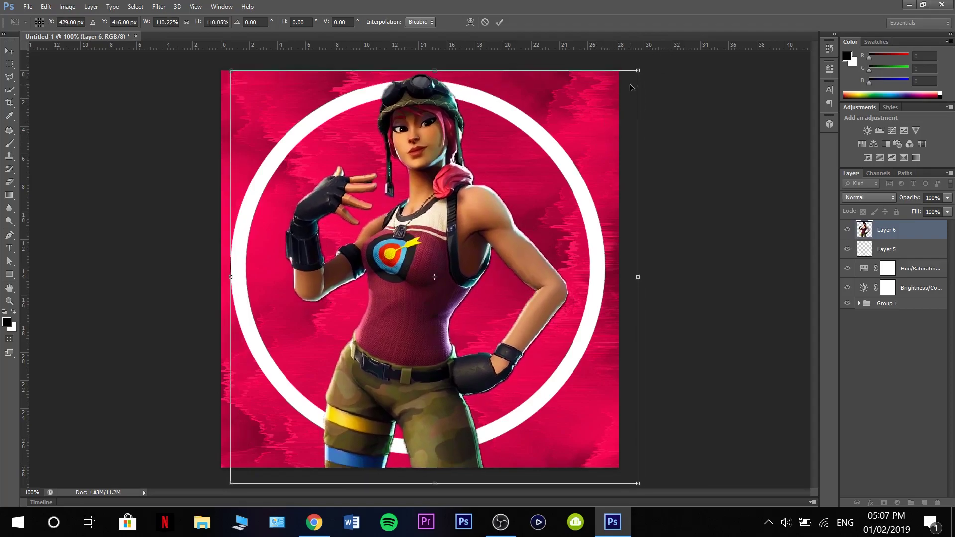
left_click_drag(638, 71, 660, 48)
left_click_drag(597, 154, 587, 162)
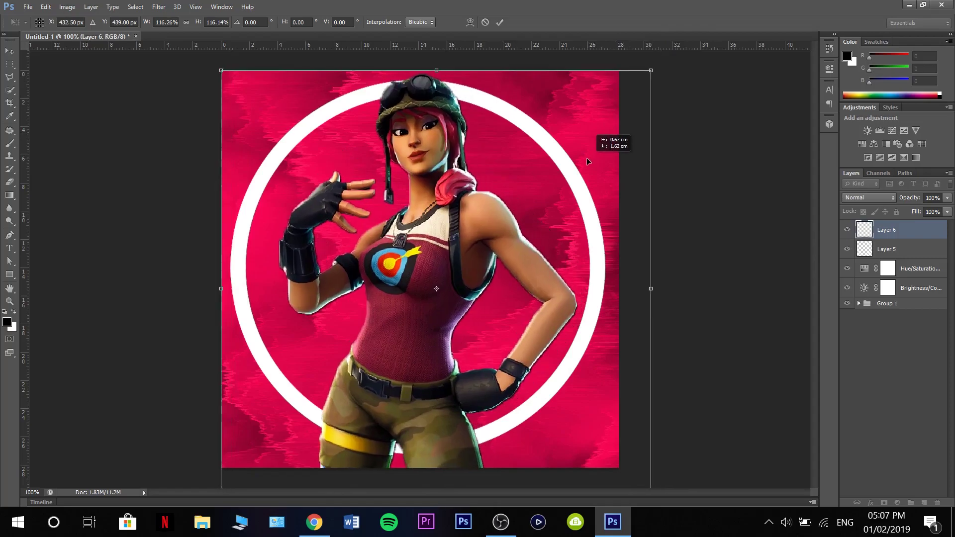
left_click_drag(712, 189, 713, 180)
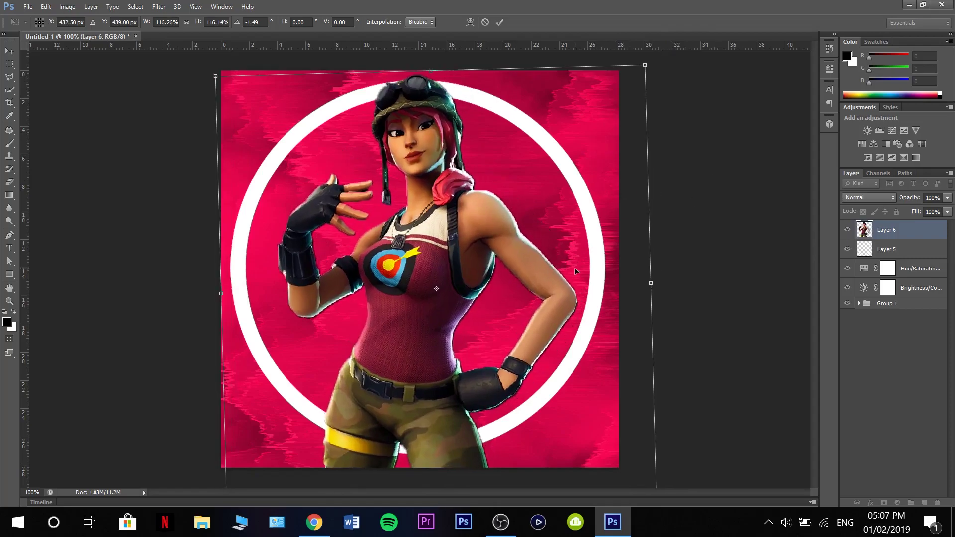
left_click_drag(572, 264, 579, 263)
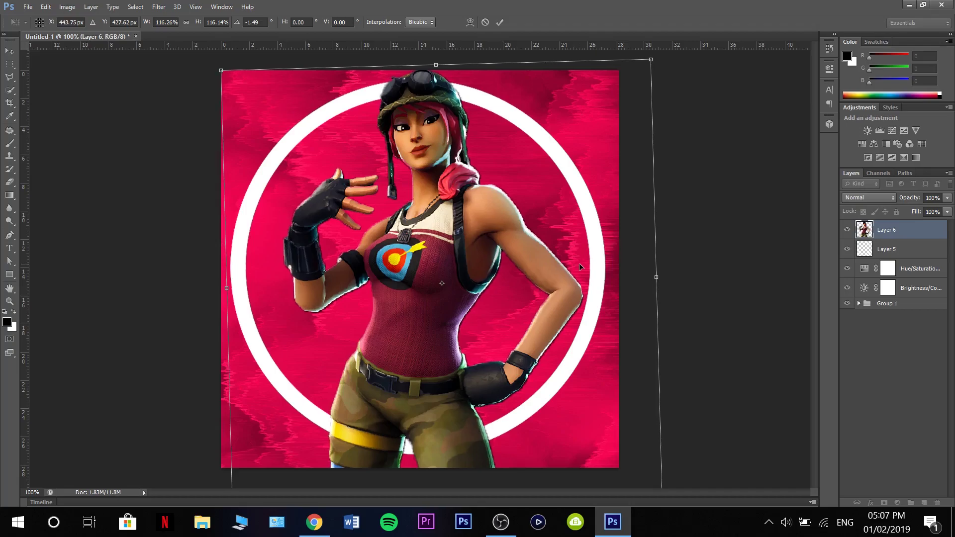
key("Return")
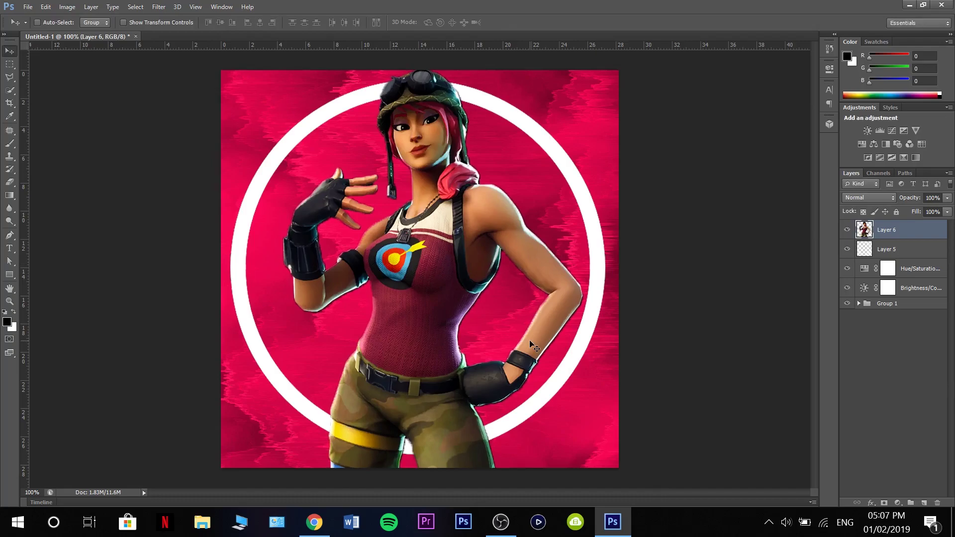
Select the Horizontal Type tool and check the font list for Burbank Big Condensed
left_click(12, 248)
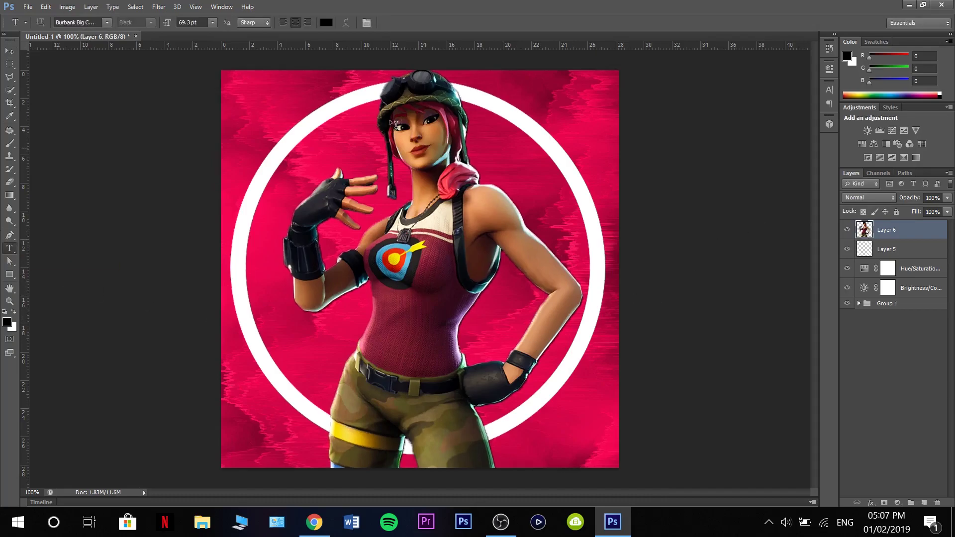
left_click(109, 20)
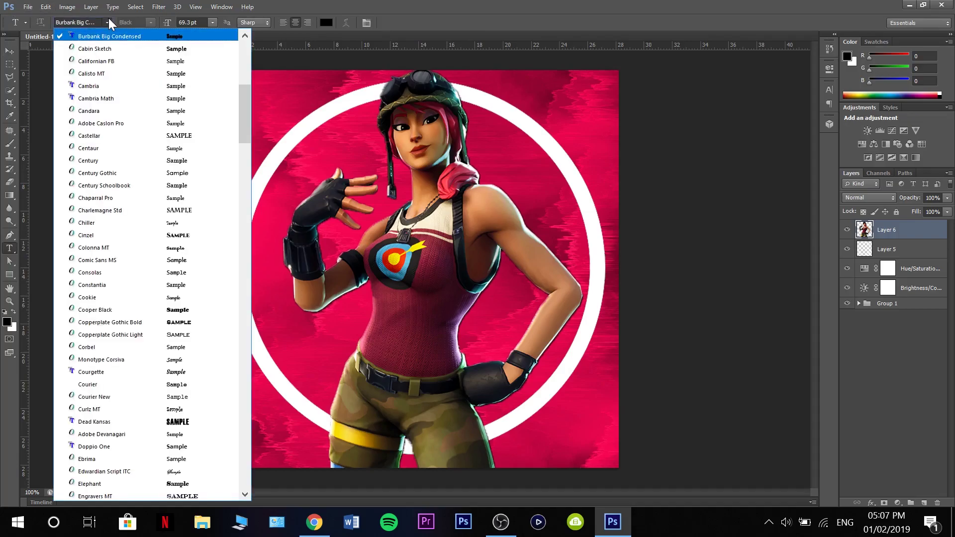
left_click(109, 20)
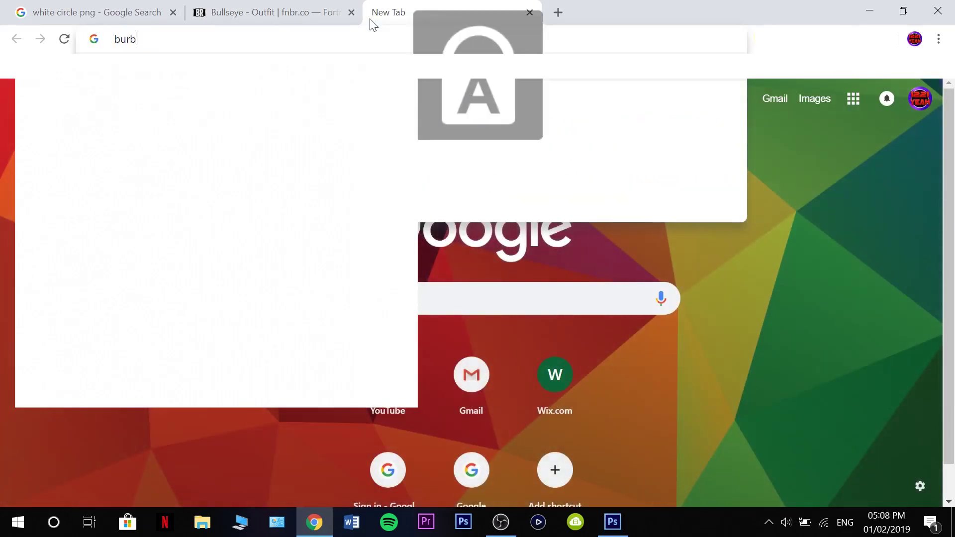
Search for the Burbank font, view FontsMarket's Burbank Big Condensed Bold page, then close it
type("ANK")
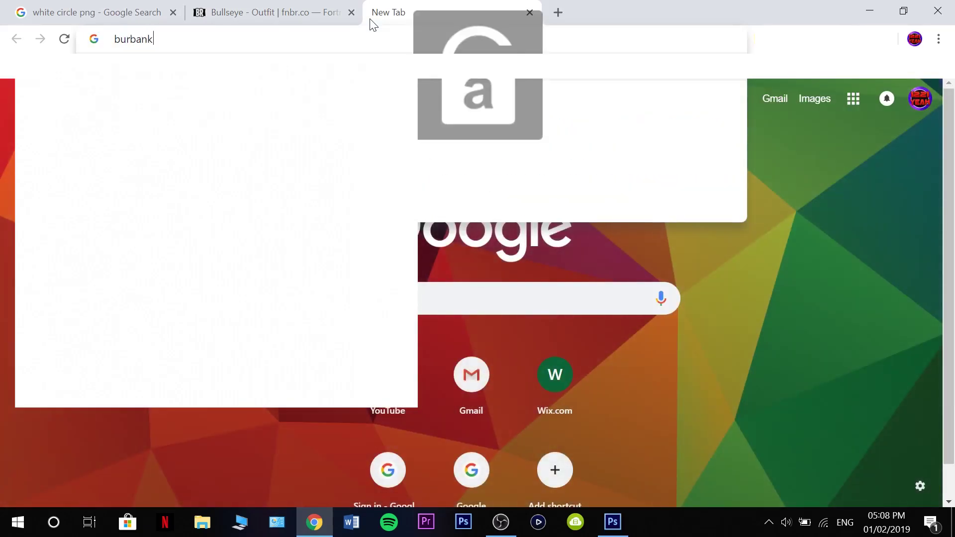
type(" fo")
key("Return")
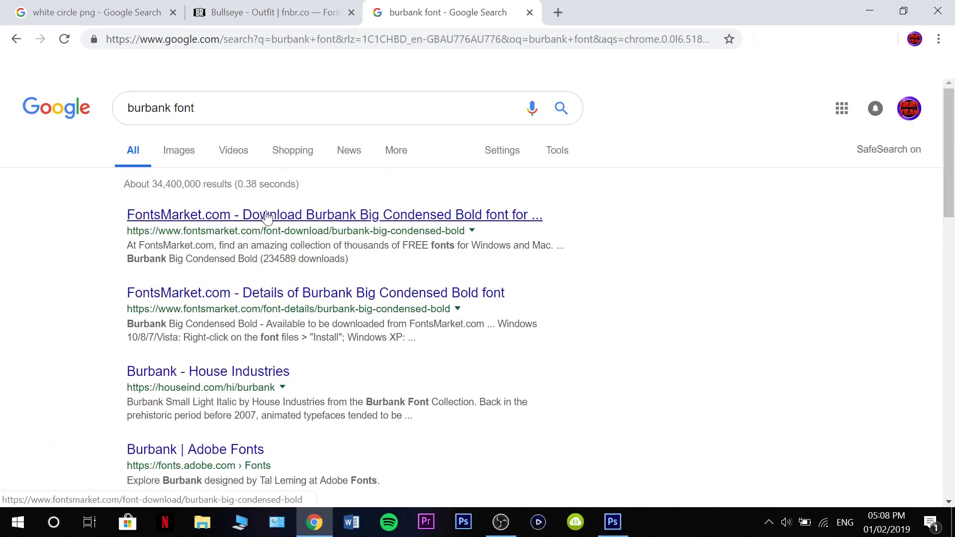
left_click(312, 215)
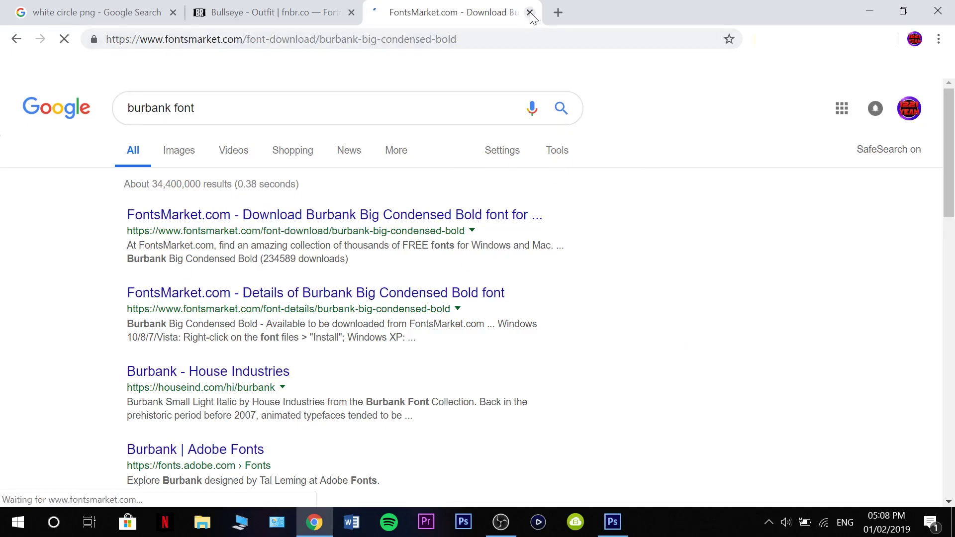
scroll(548, 324, "down", 8)
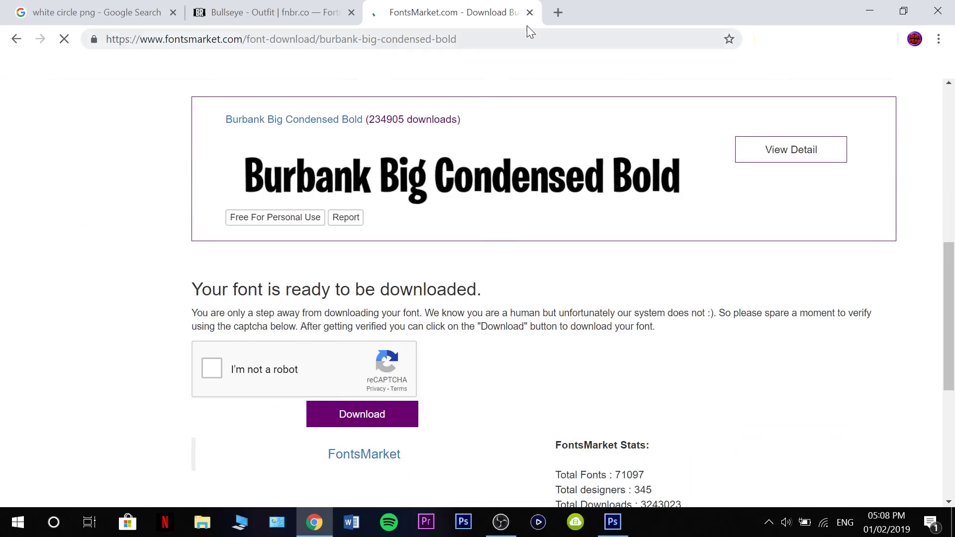
scroll(514, 313, "down", 2)
scroll(514, 313, "down", 2)
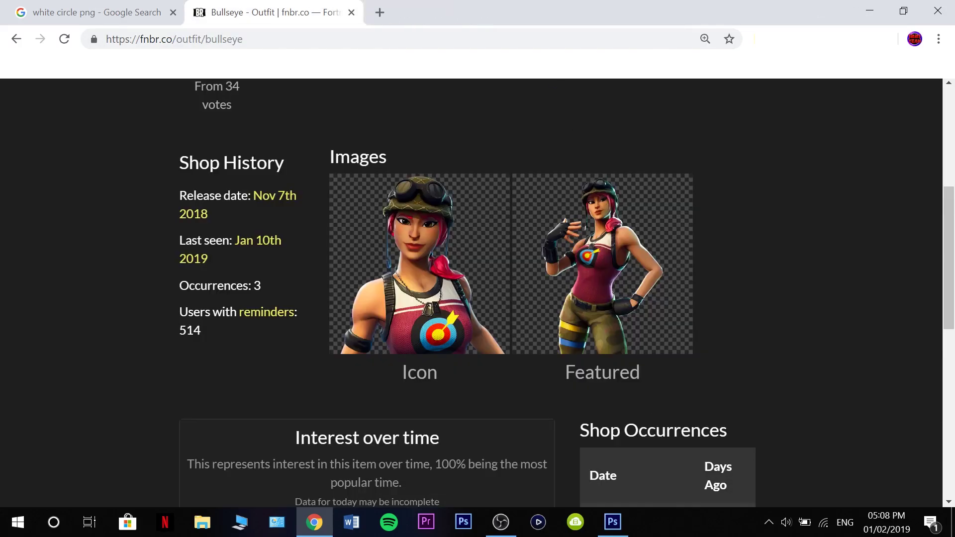
left_click(529, 13)
left_click(628, 533)
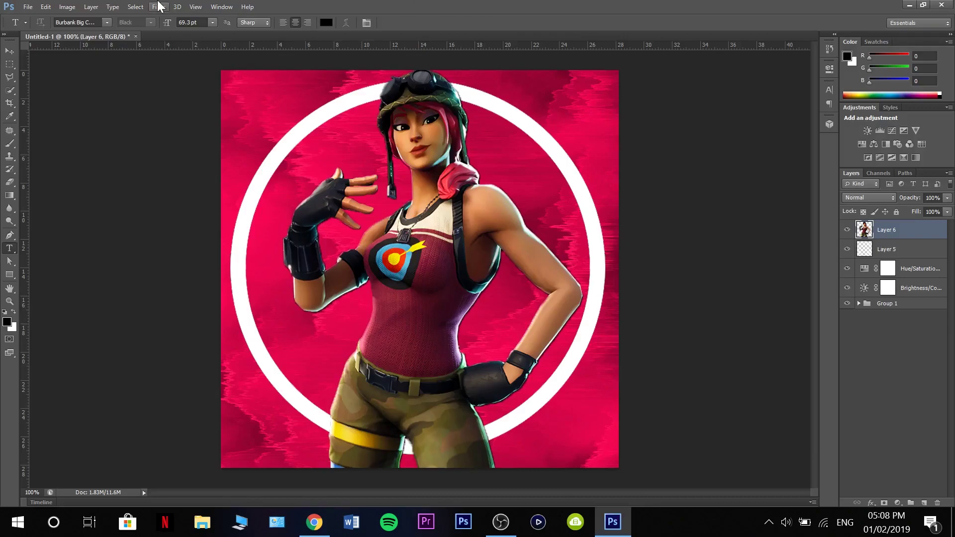
Type the word YOUR in capitals on the left of the canvas
left_click(270, 345)
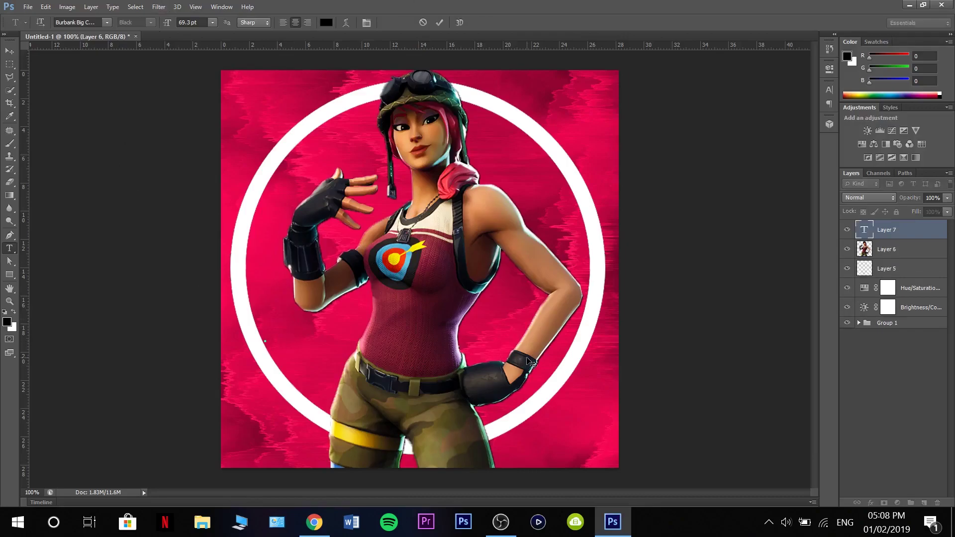
key("Caps_Lock")
type("1")
key("BackSpace")
type("YOUR")
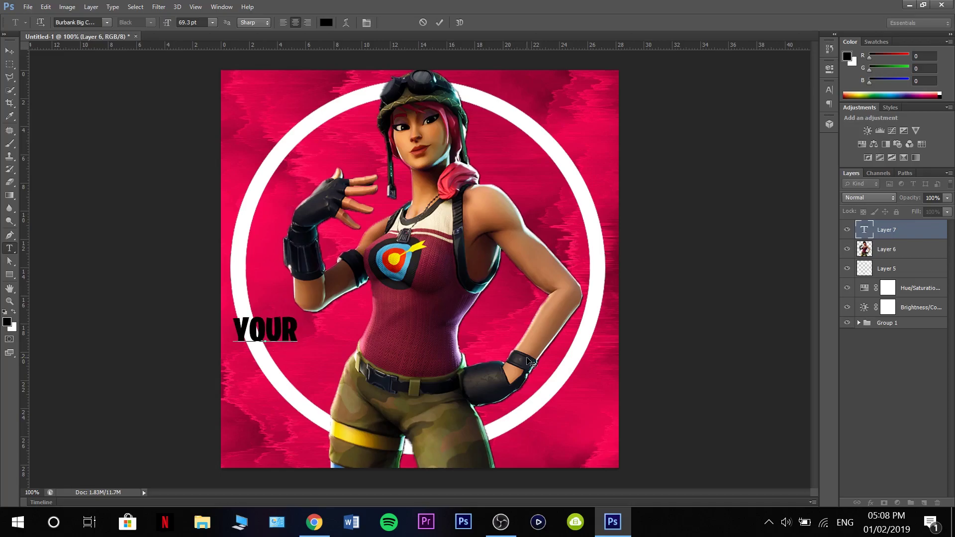
left_click(440, 22)
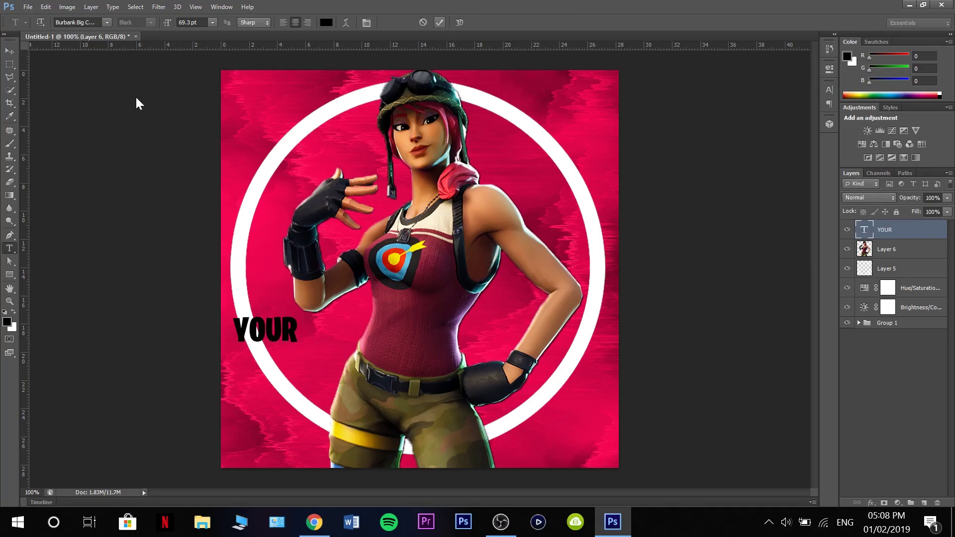
Scale YOUR up to about 332 pt and widen it across Bullseye's torso
key("ctrl+t")
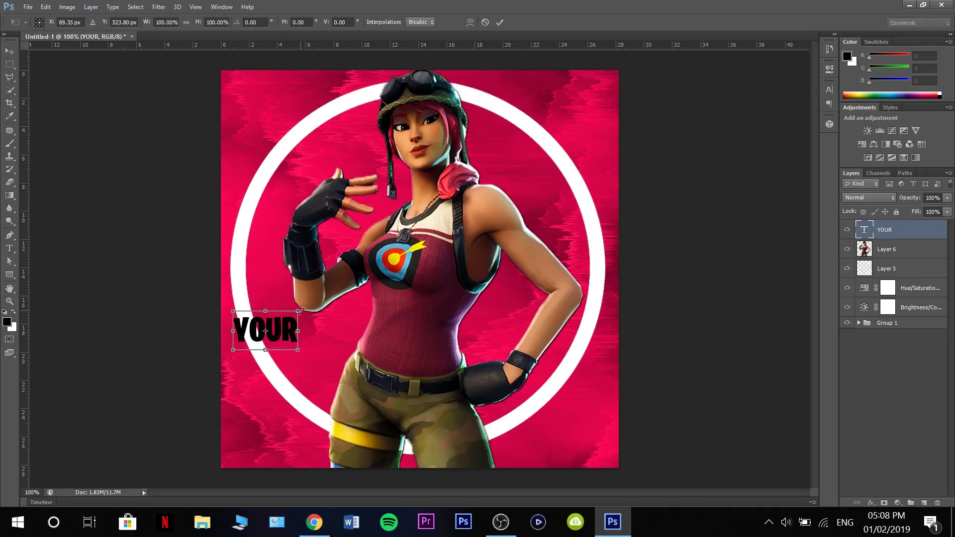
left_click_drag(301, 310, 546, 161)
left_click_drag(467, 274, 495, 322)
left_click_drag(573, 303, 580, 303)
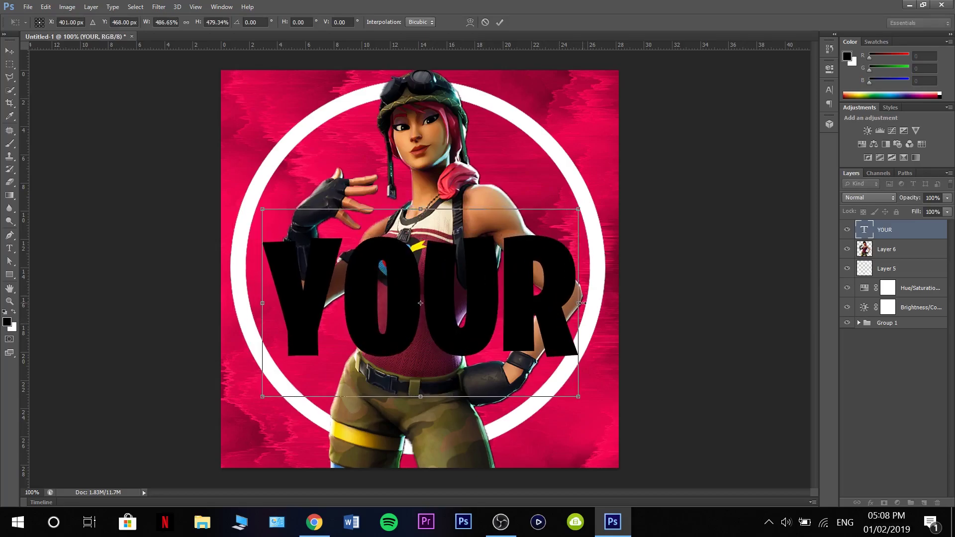
key("Return")
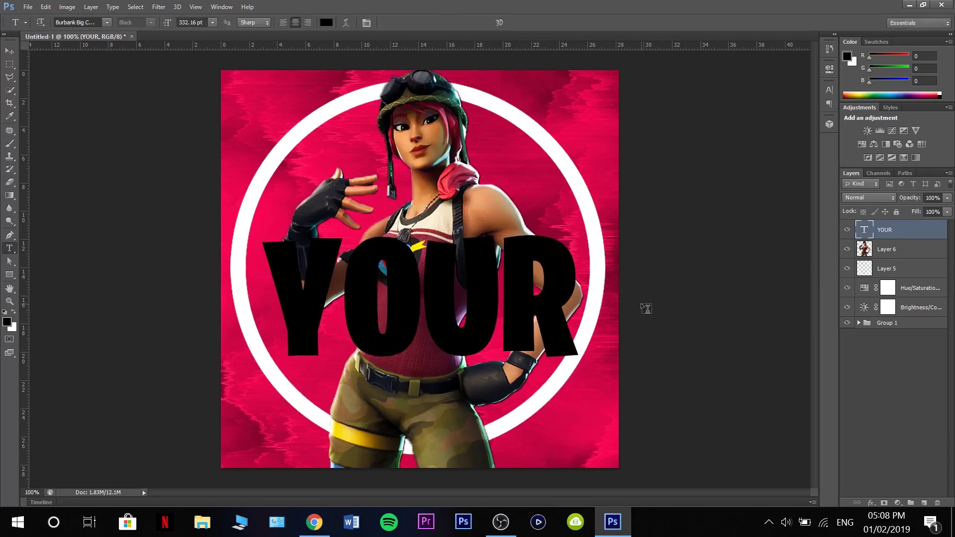
Change the YOUR text colour to white
double_click(556, 297)
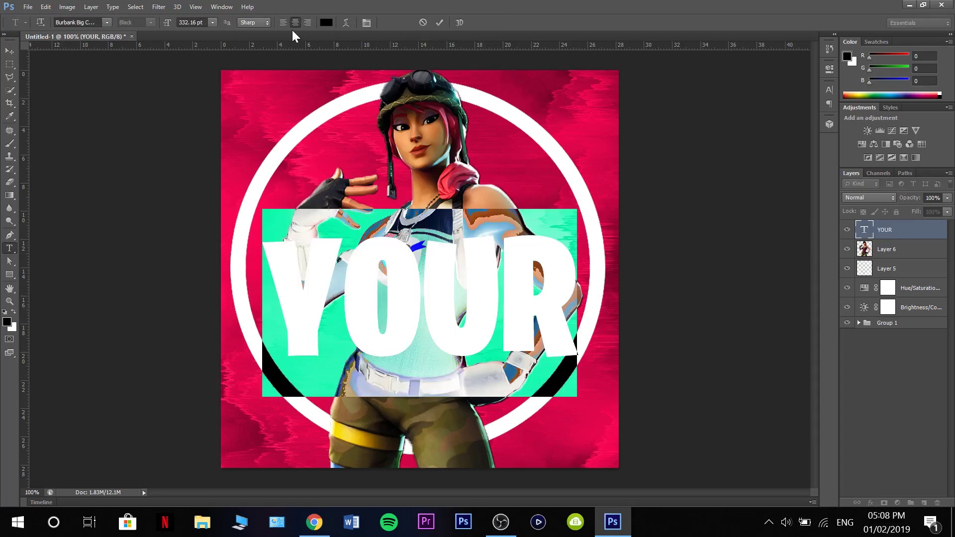
left_click(327, 23)
left_click(454, 269)
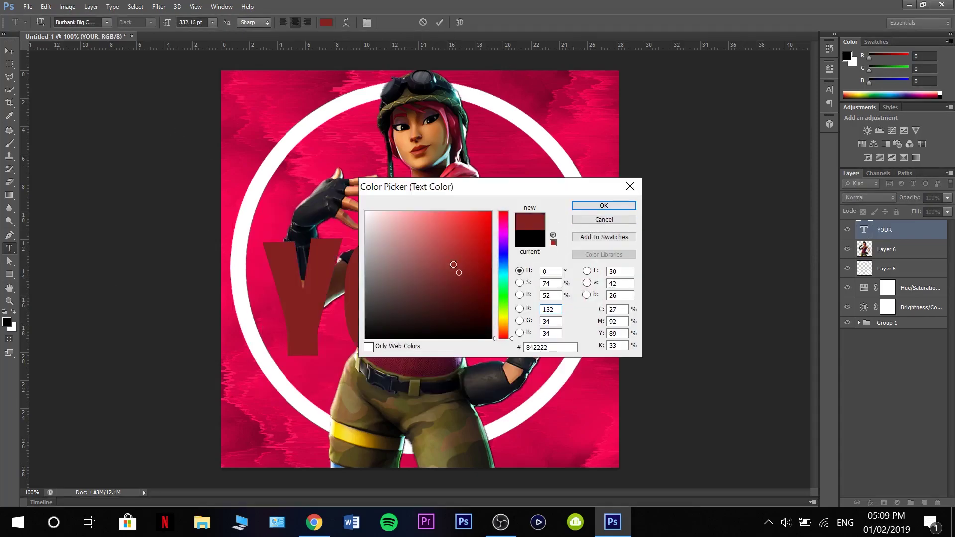
left_click(604, 205)
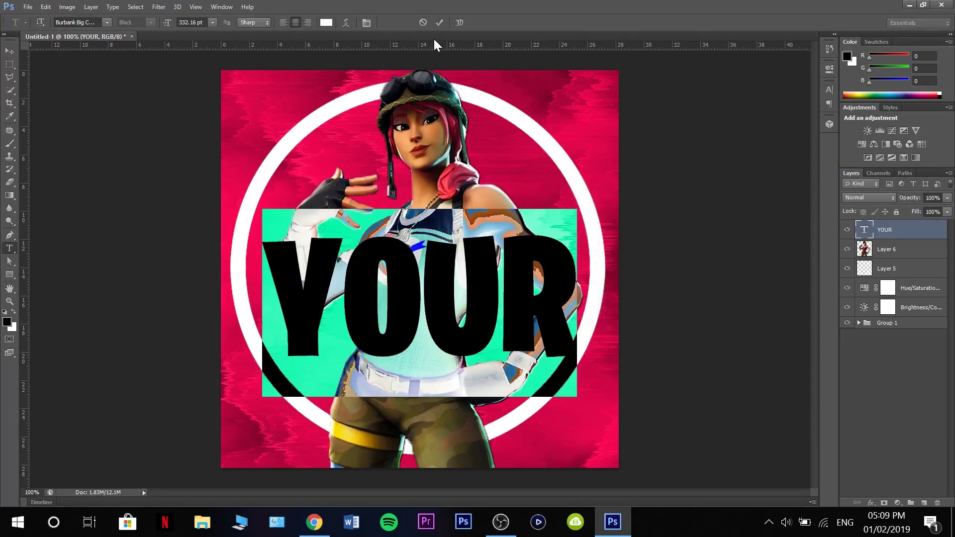
left_click(439, 22)
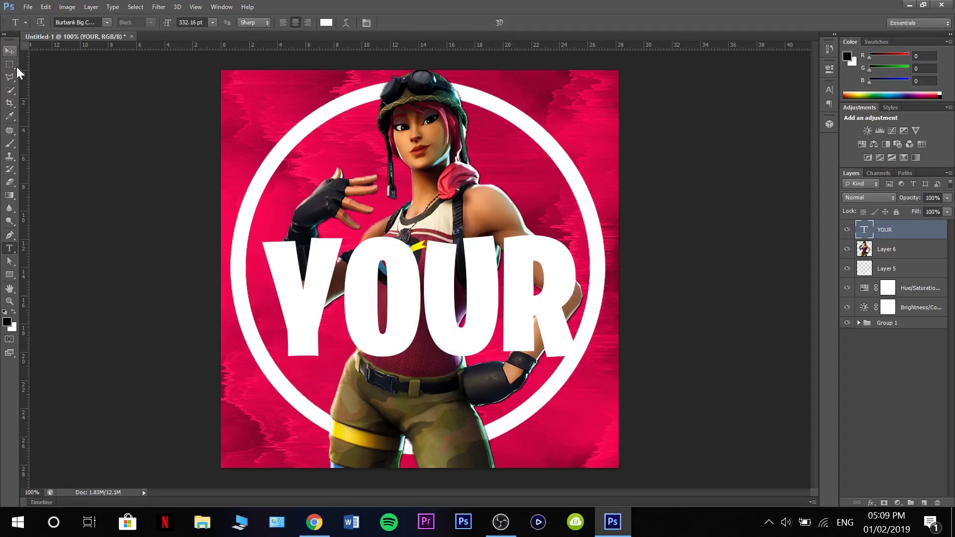
Group the YOUR layer and stretch it to about 116% width across the ring
key("ctrl+g")
key("ctrl+t")
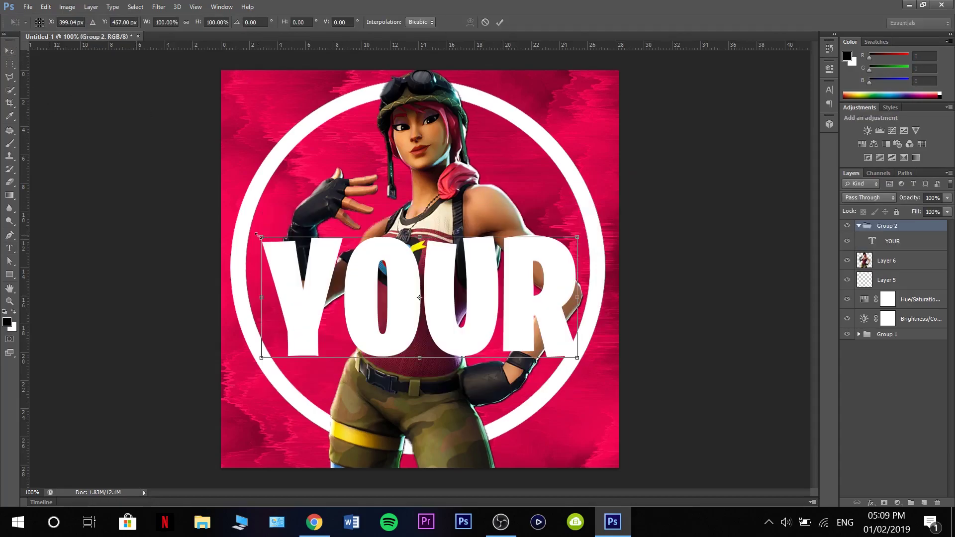
left_click_drag(257, 234, 282, 243)
left_click_drag(346, 295, 337, 271)
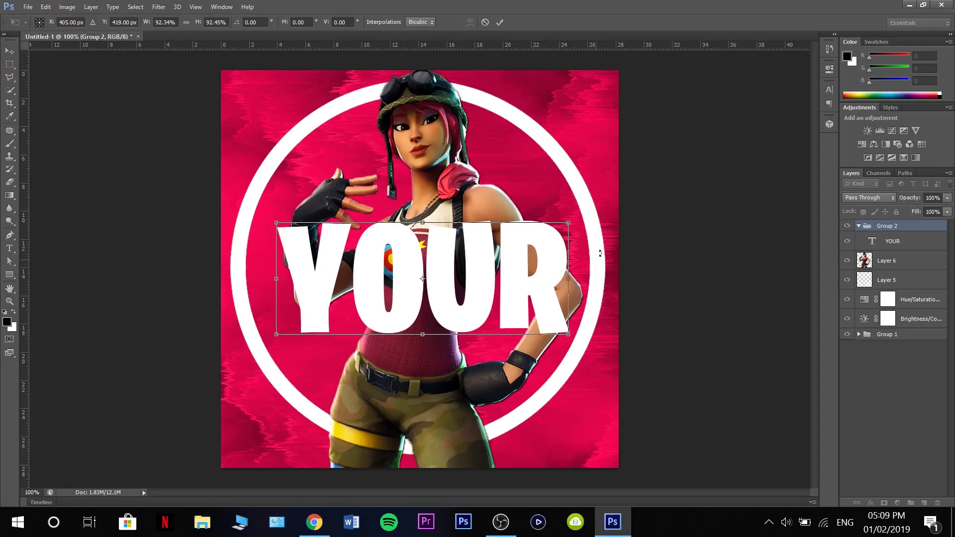
left_click_drag(566, 215, 655, 187)
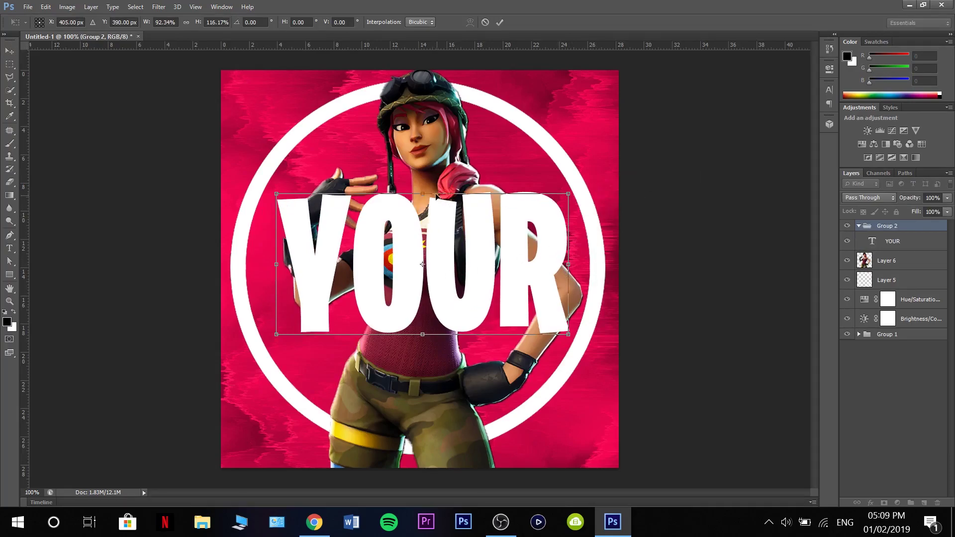
key("ctrl+z")
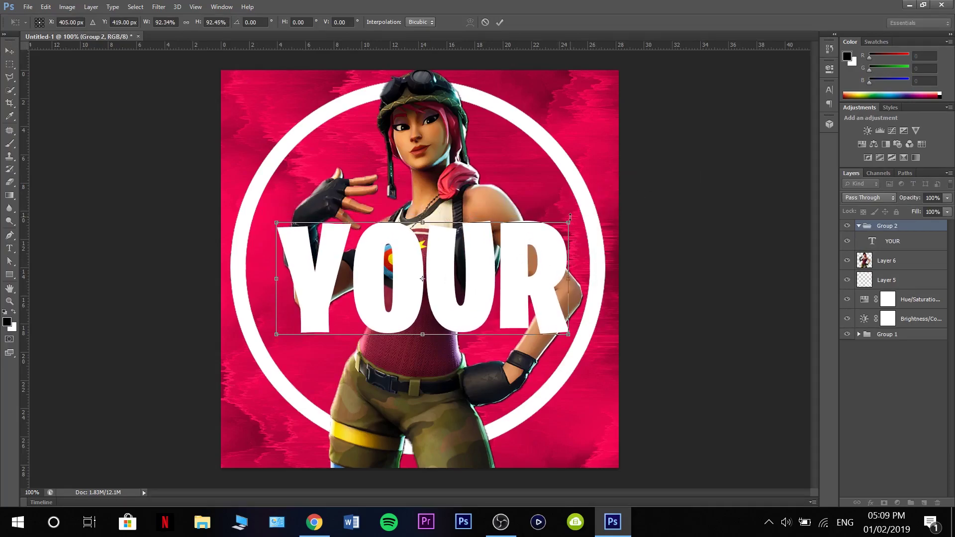
left_click_drag(570, 217, 610, 217)
left_click_drag(497, 275, 500, 276)
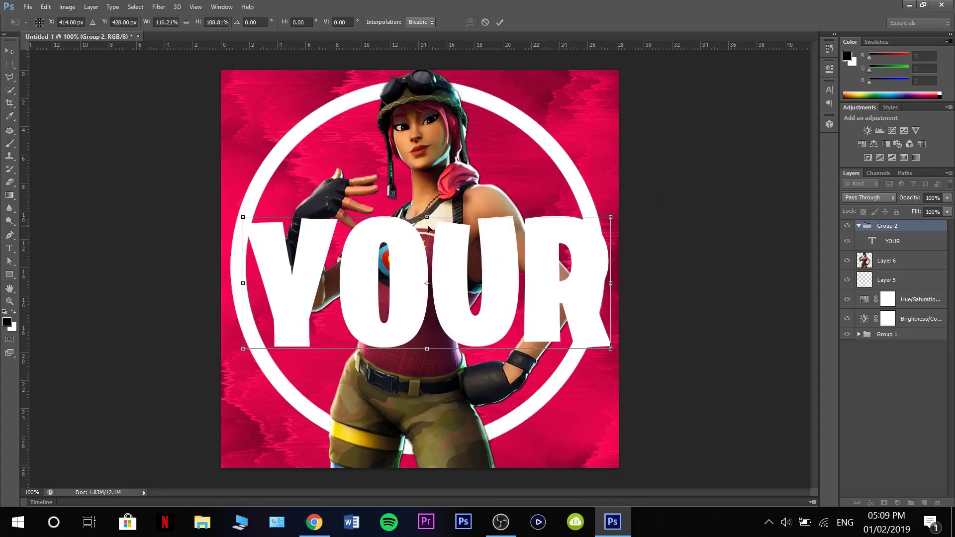
left_click_drag(427, 218, 428, 220)
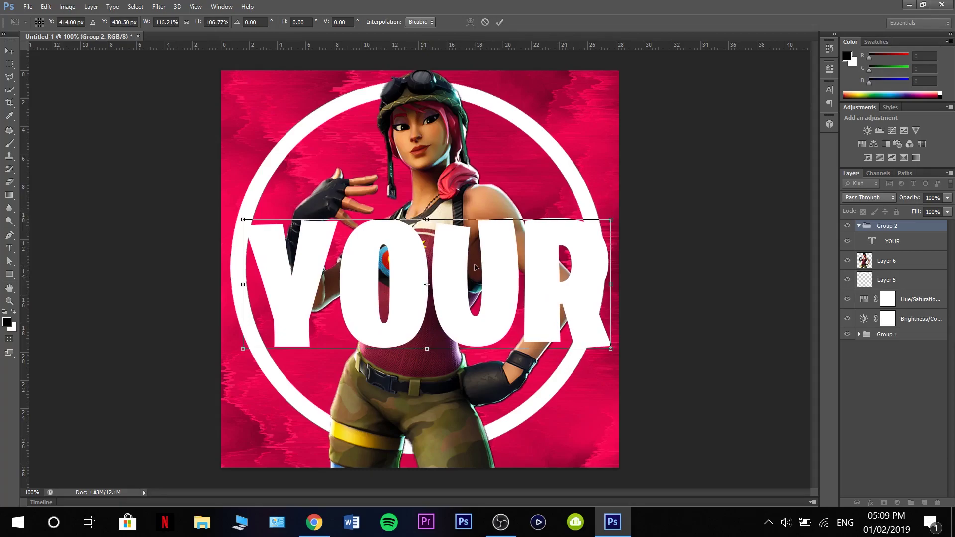
left_click_drag(475, 267, 471, 265)
Apply YOUR's resize and type the word NAME near the bottom-left of the canvas
key("Return")
key("t")
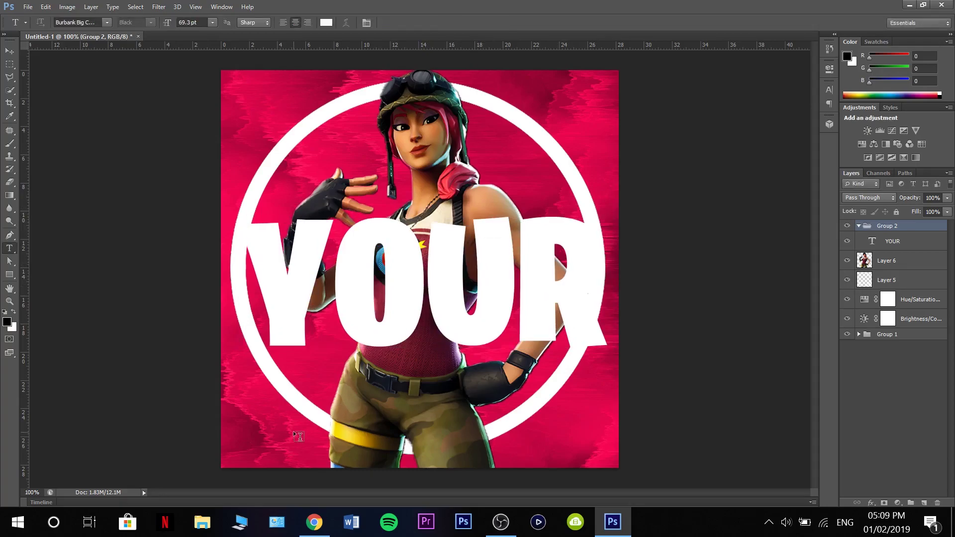
left_click(296, 433)
type("NAM")
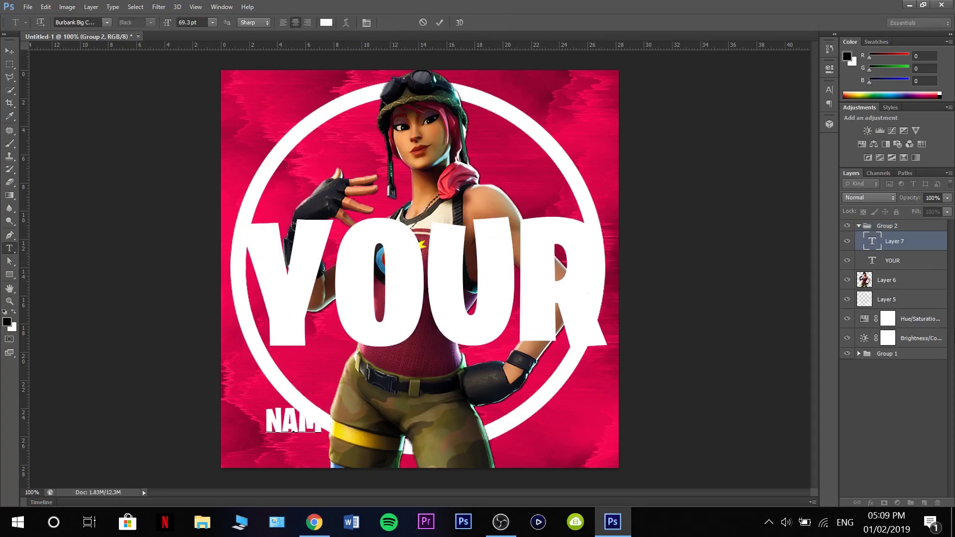
type("E")
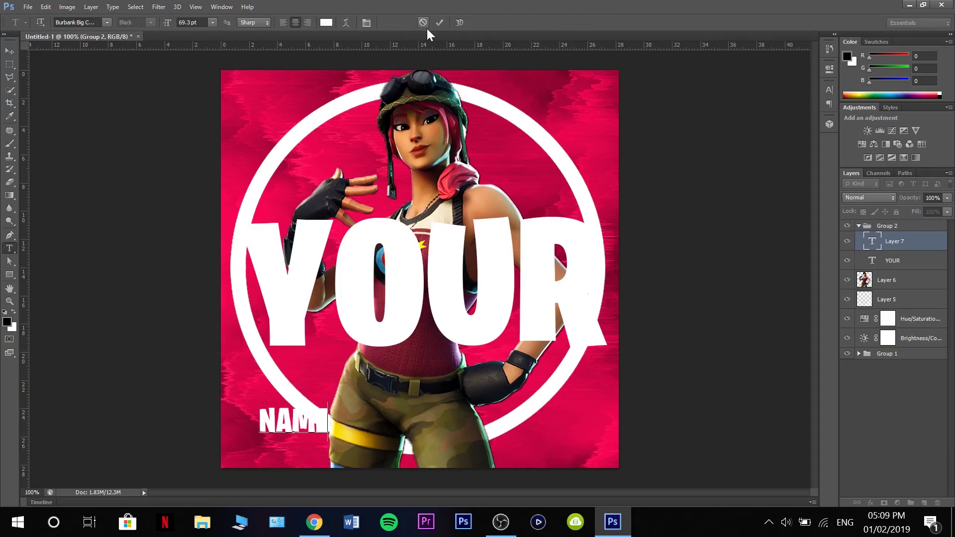
left_click(439, 23)
Enlarge NAME to about 467% and place it beneath YOUR
key("ctrl+t")
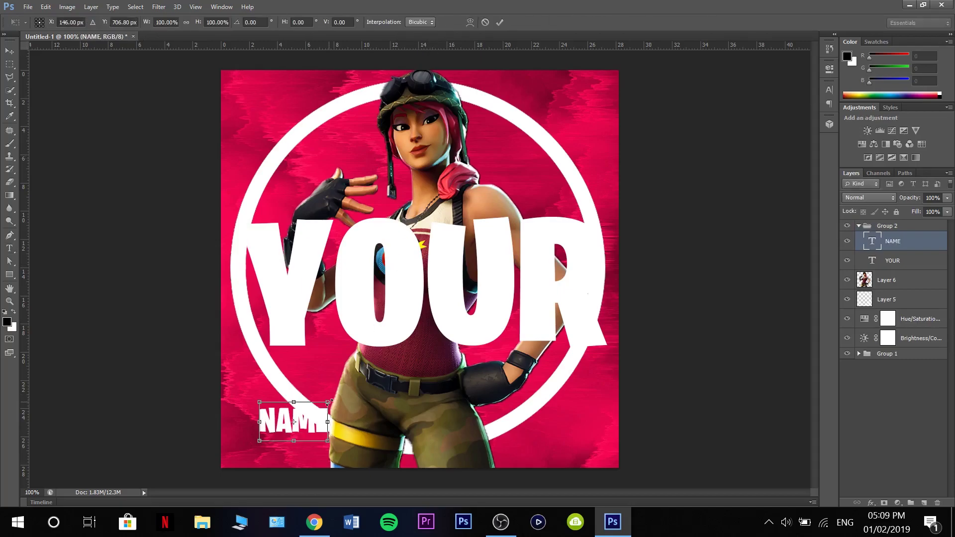
left_click_drag(329, 402, 578, 261)
left_click_drag(479, 364, 479, 418)
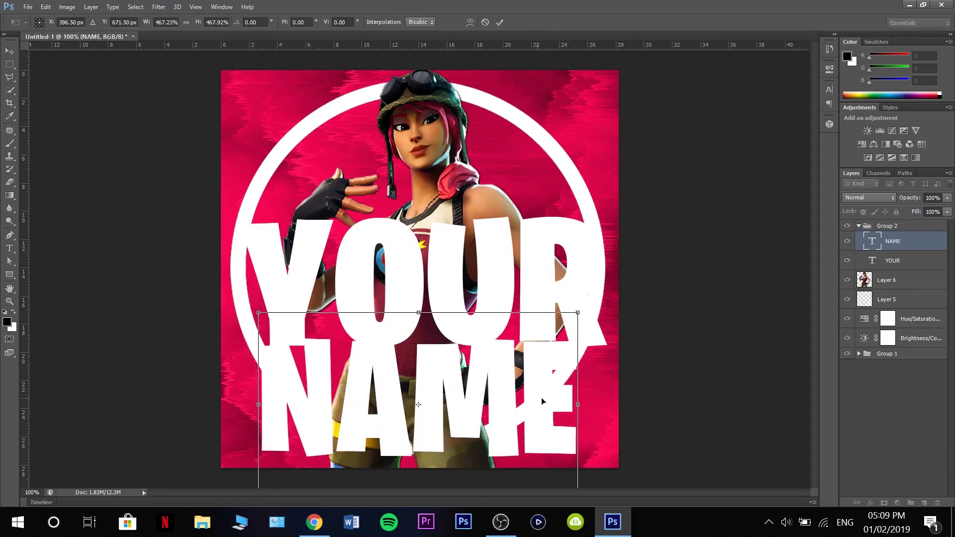
key("Return")
Move both text layers to the top of the stack with YOUR above NAME
left_click(893, 261, "shift")
left_click_drag(893, 260, 906, 257)
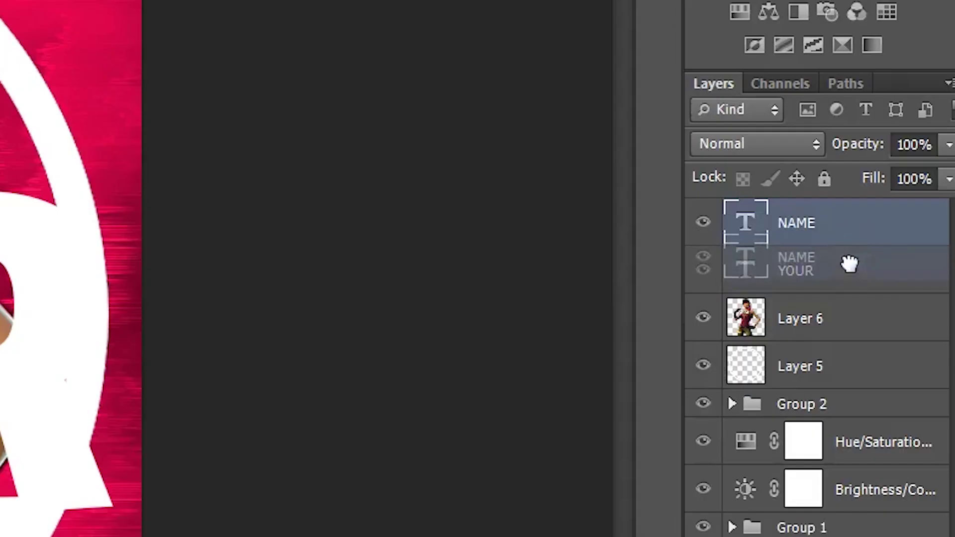
left_click_drag(849, 264, 841, 291)
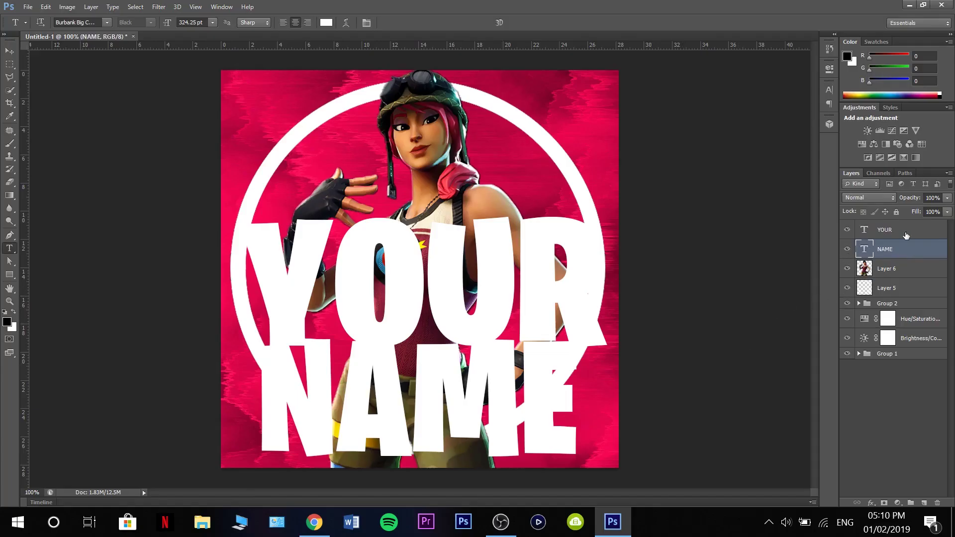
left_click(906, 236)
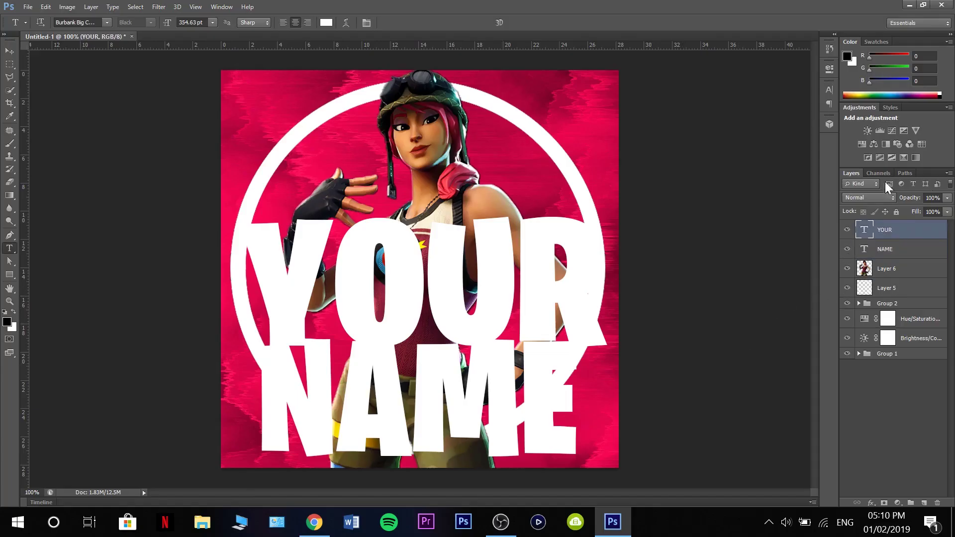
Add a Gradient Overlay at 22% opacity to YOUR in Blending Options
right_click(920, 228)
left_click(670, 67)
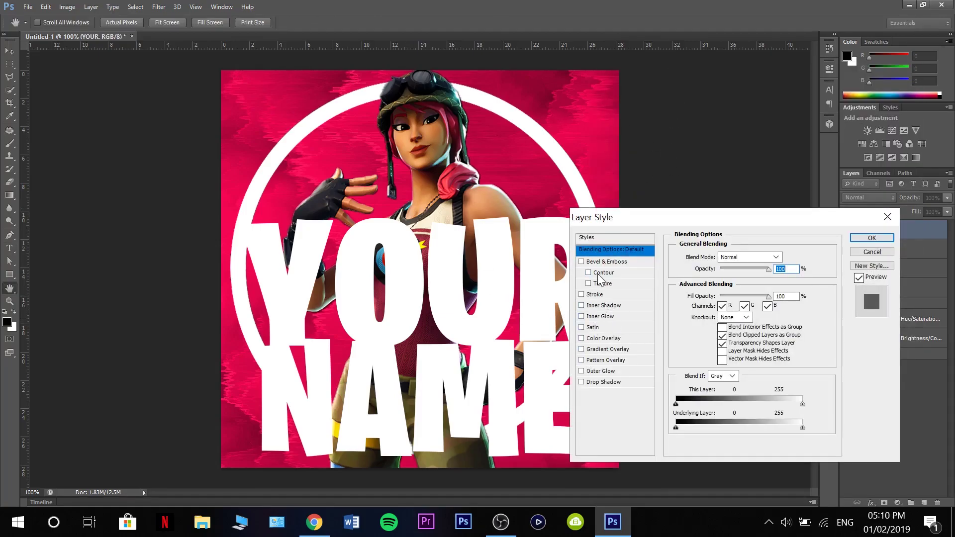
left_click(607, 349)
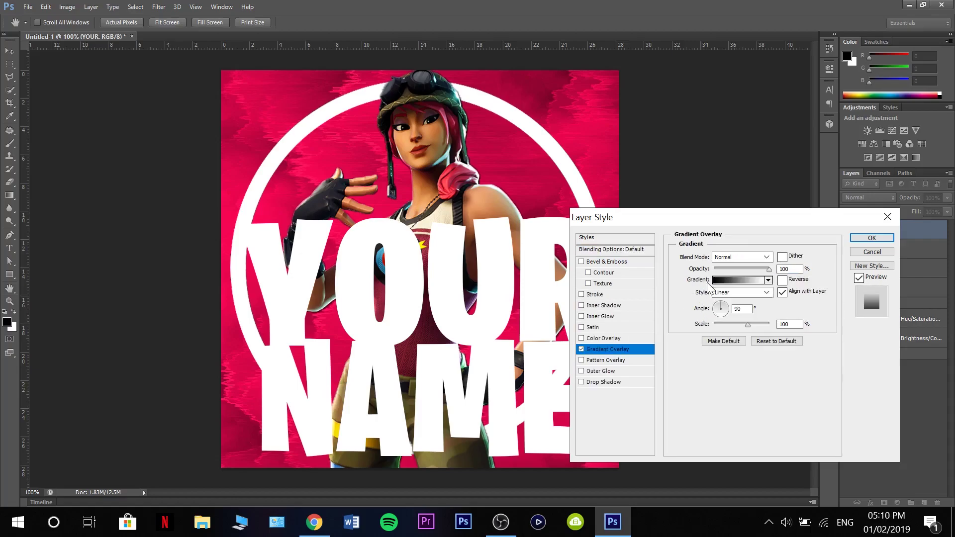
left_click_drag(772, 273, 728, 279)
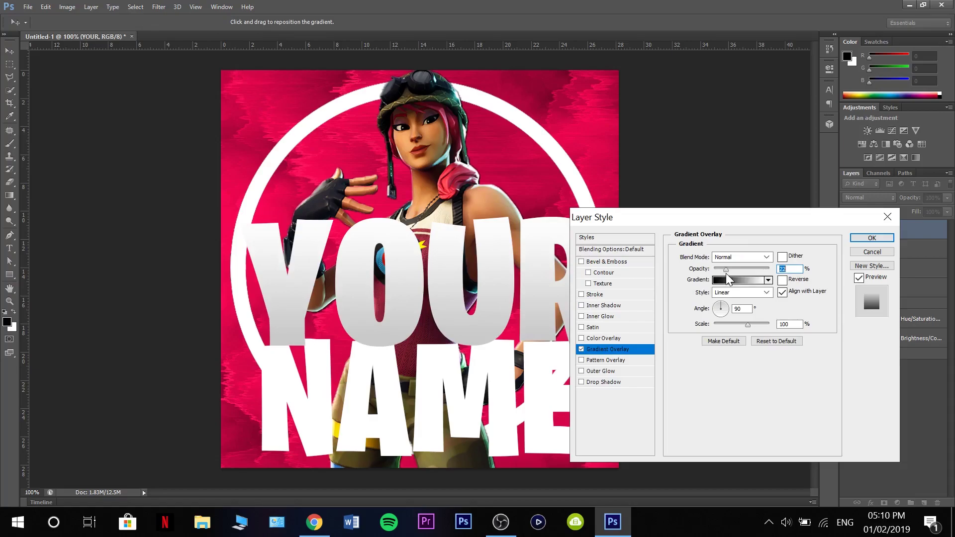
Try and discard a drop shadow, then give YOUR a 16 px black stroke
left_click(616, 382)
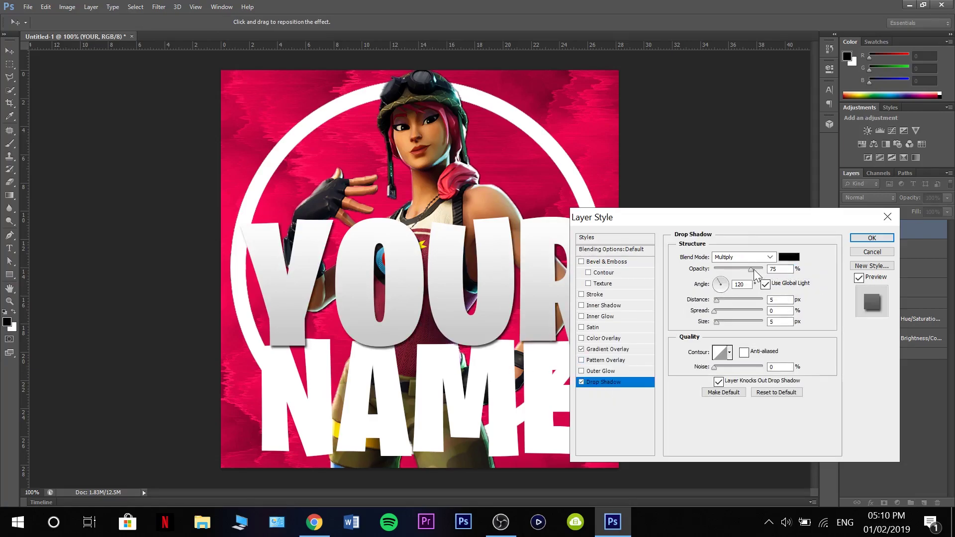
left_click_drag(717, 300, 714, 300)
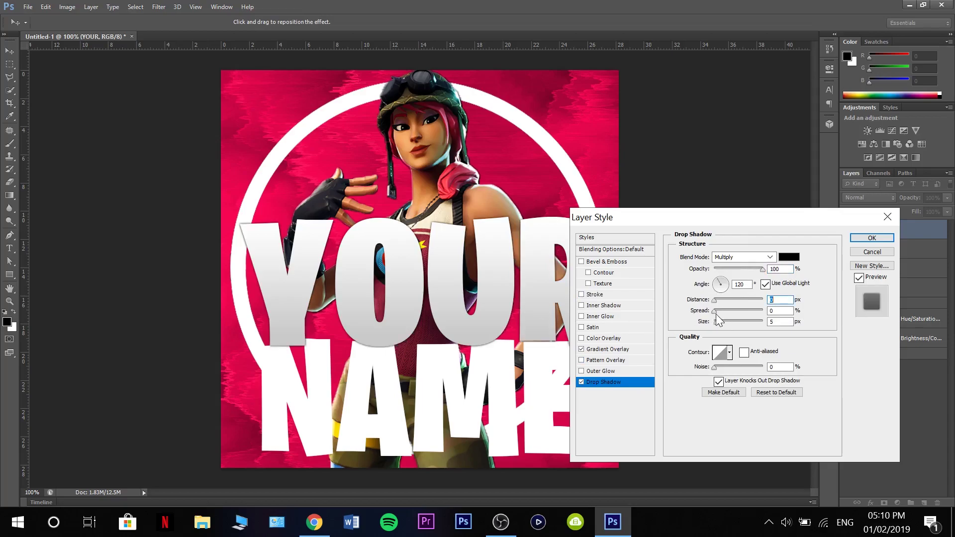
left_click(581, 382)
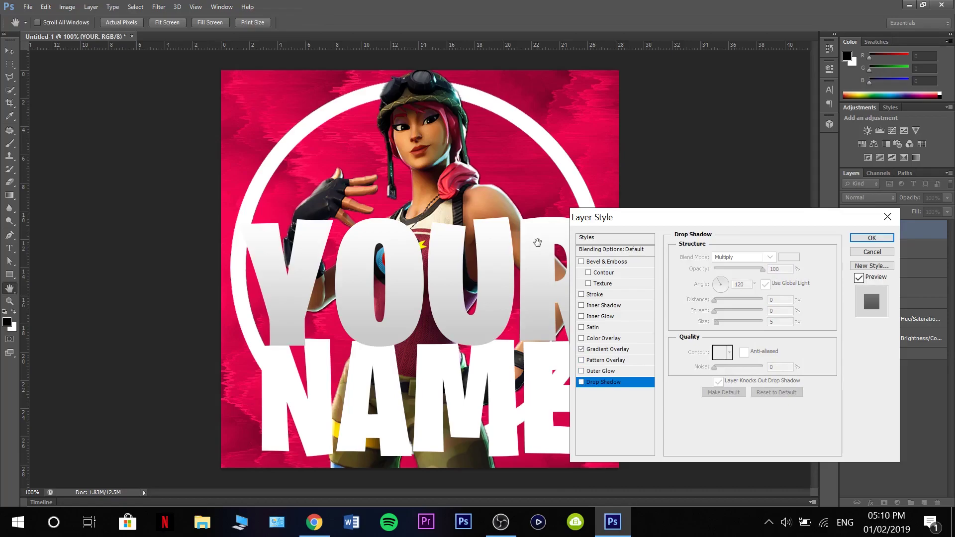
left_click(616, 296)
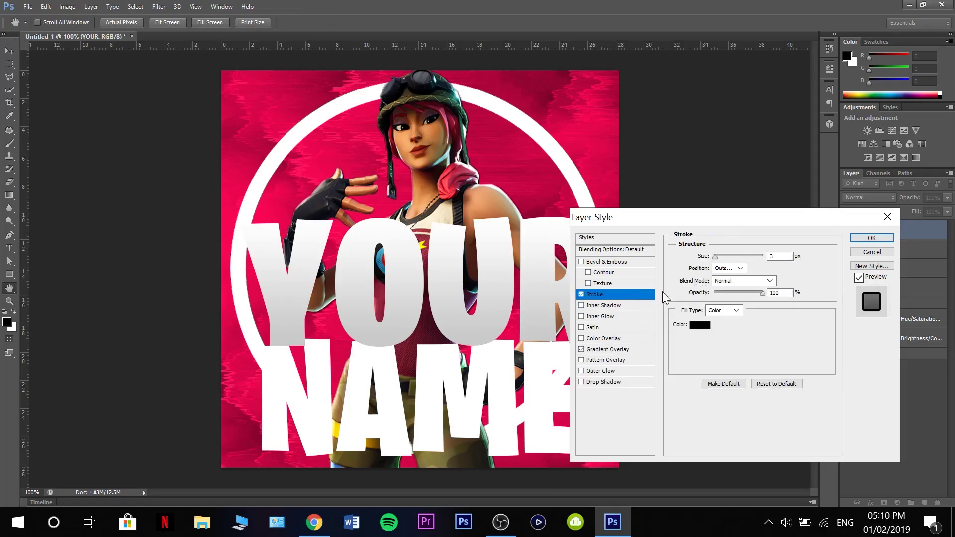
left_click_drag(715, 258, 719, 262)
Add Bevel & Emboss to YOUR with adjusted angle, depth 10 and 100% shadow opacity
left_click(616, 262)
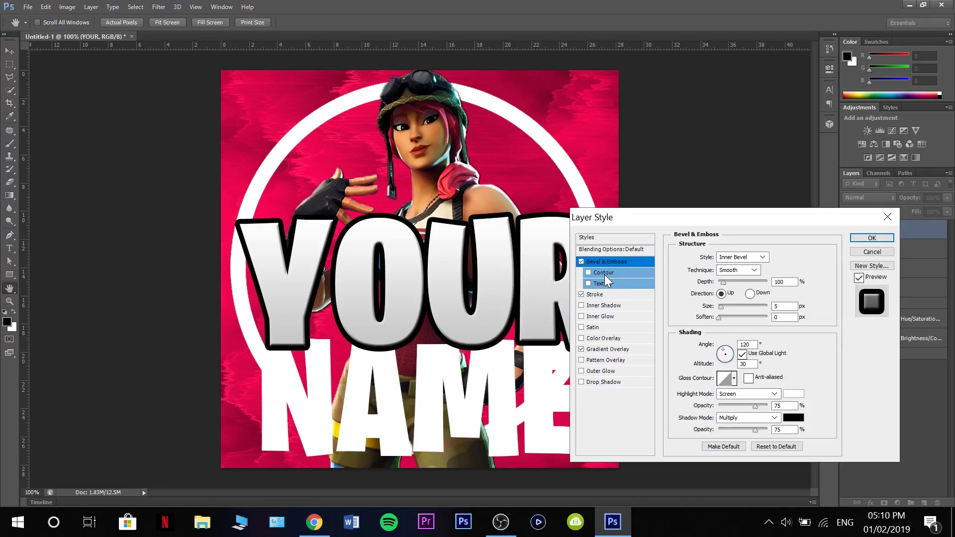
mouse_move(724, 360)
left_mouse_down()
mouse_move(728, 352)
mouse_move(732, 360)
mouse_move(726, 355)
left_mouse_up()
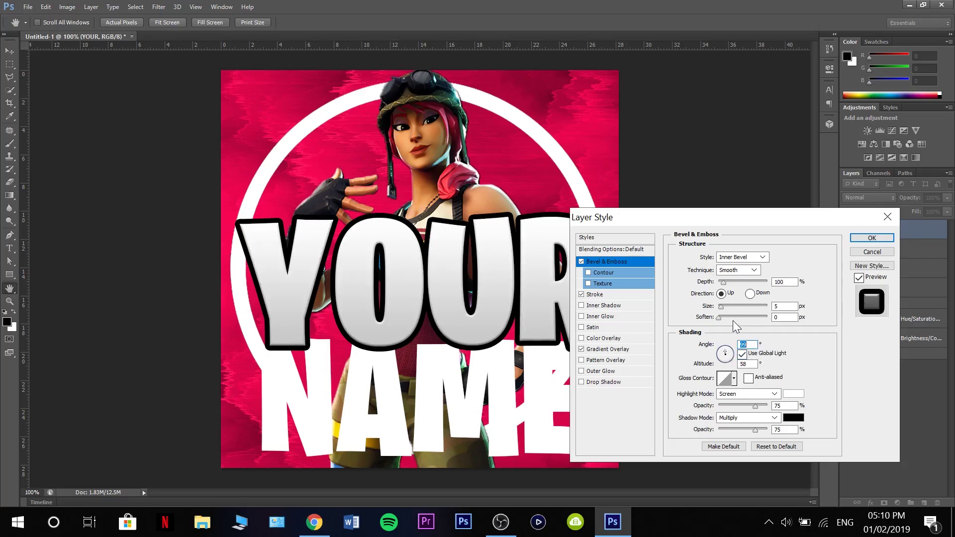
left_click_drag(720, 308, 723, 319)
left_click_drag(723, 283, 719, 283)
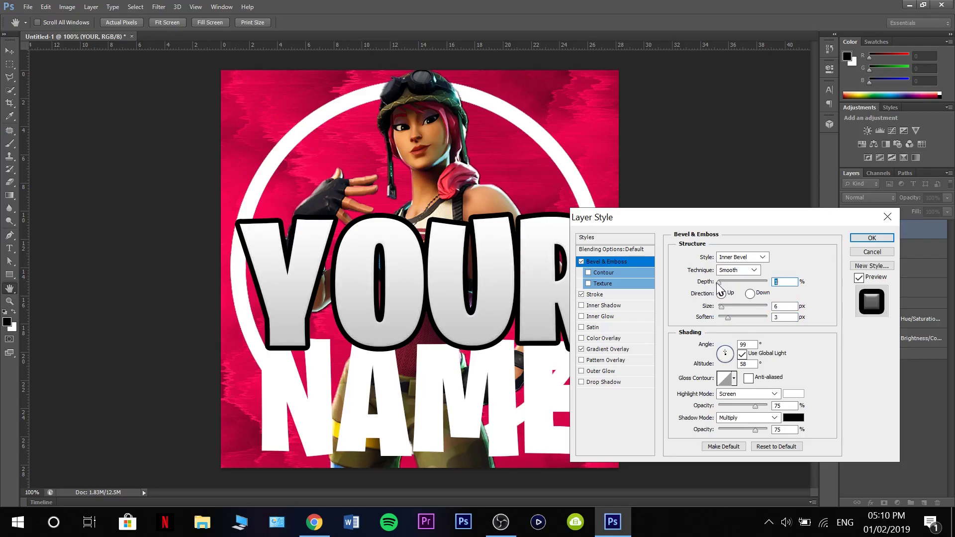
key("Up")
key("Up")
key("BackSpace")
type("10")
key("ctrl+a")
left_click_drag(755, 429, 804, 429)
Add a Contour with 51% range to the bevel and apply the style
left_click(619, 274)
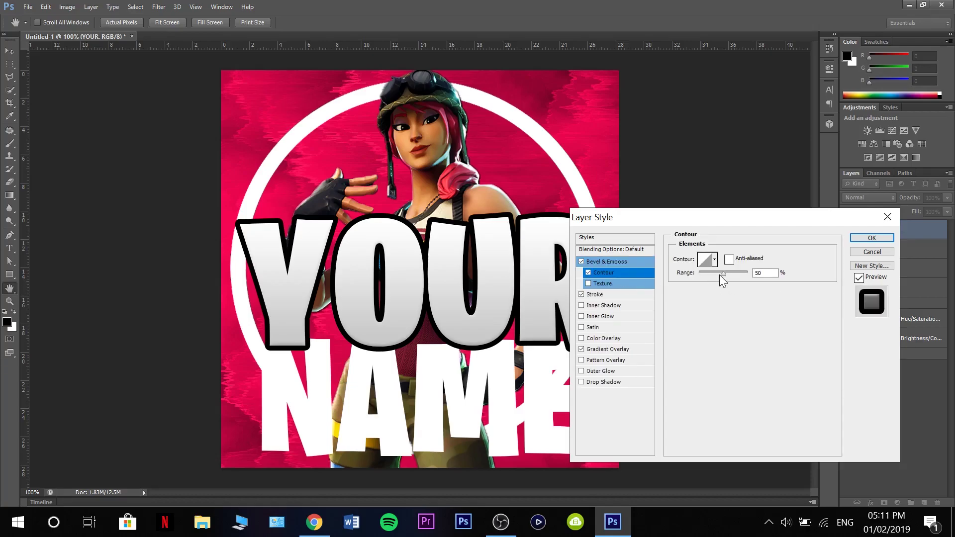
mouse_move(720, 275)
left_mouse_down()
mouse_move(729, 274)
mouse_move(714, 274)
left_mouse_up()
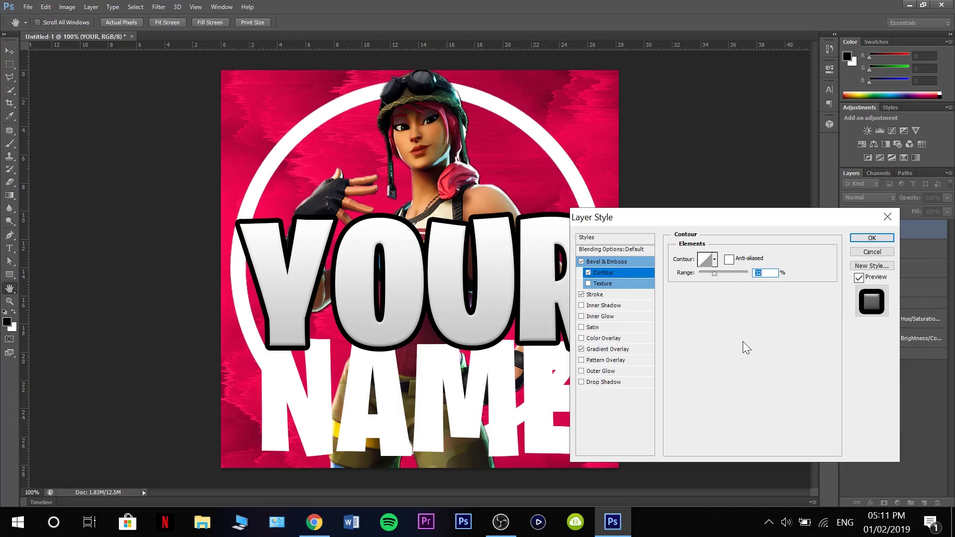
left_click(872, 238)
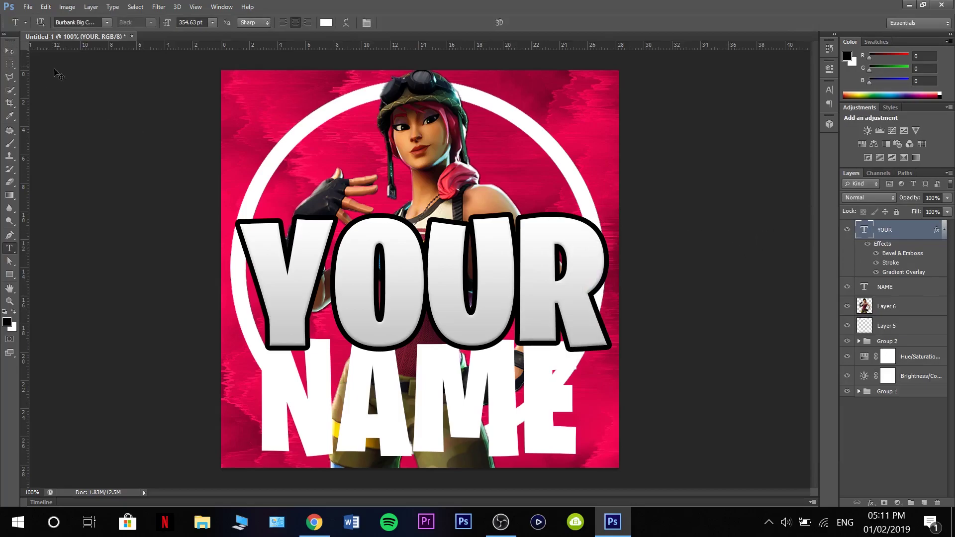
Shrink the styled YOUR text to about 96% and nudge it up and right
key("ctrl+t")
left_click_drag(616, 190, 591, 197)
left_click_drag(558, 260, 556, 252)
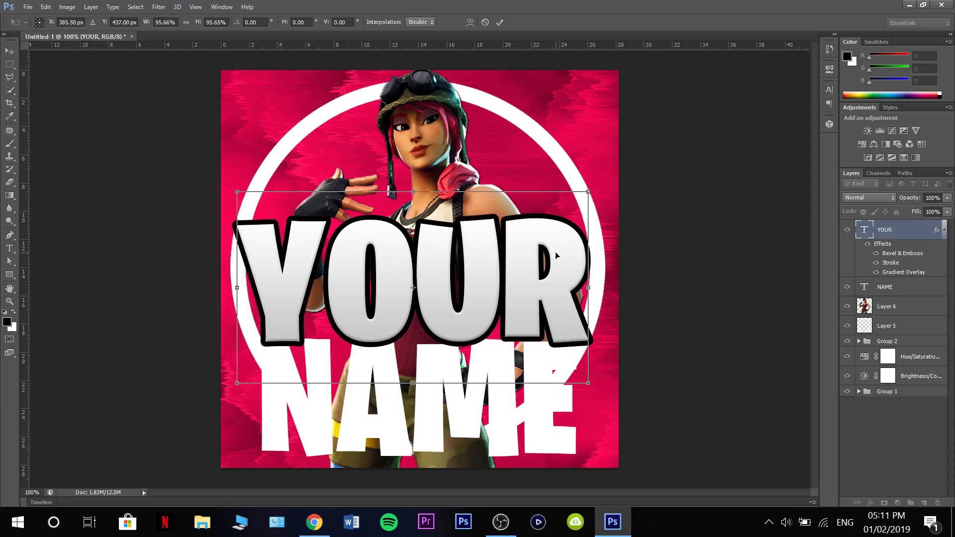
key("Return")
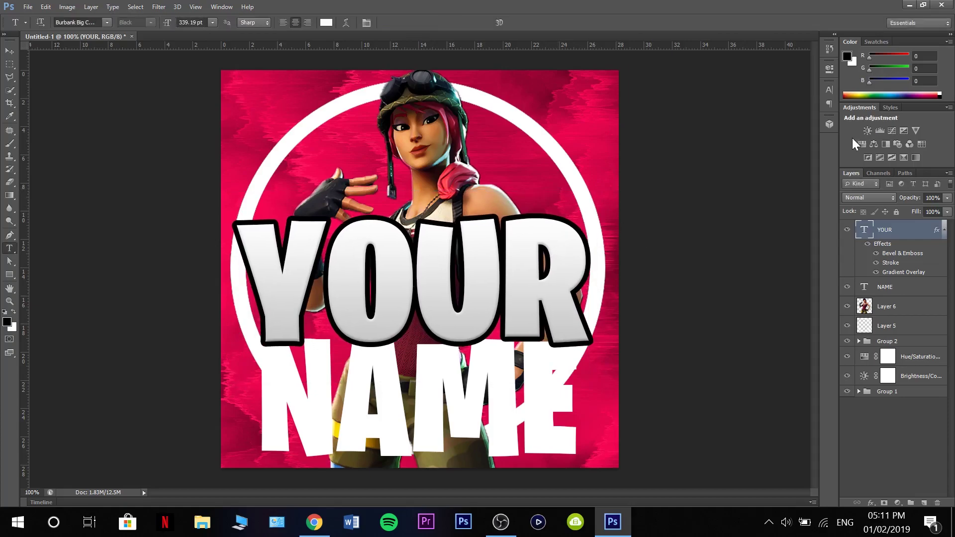
Copy YOUR's layer style and paste it onto the NAME layer
left_click(905, 292)
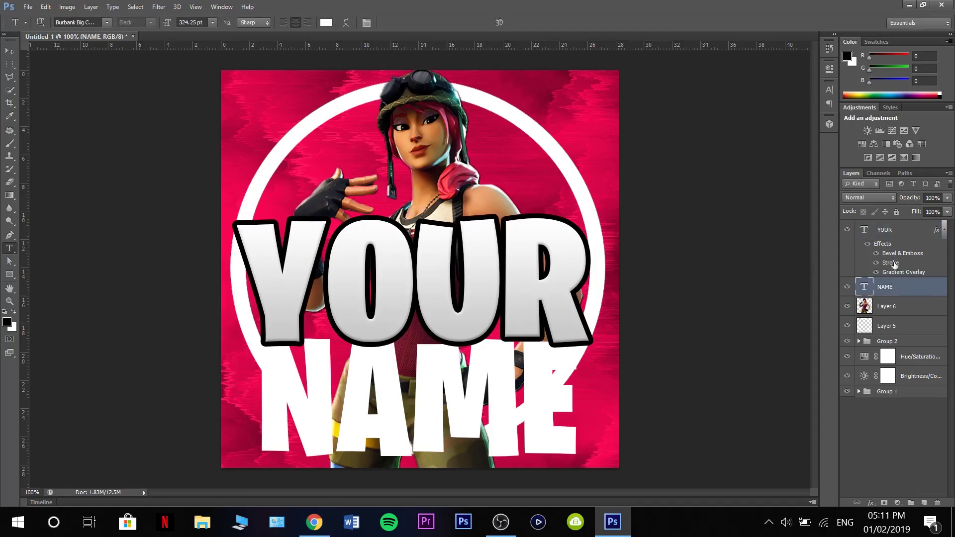
right_click(900, 231)
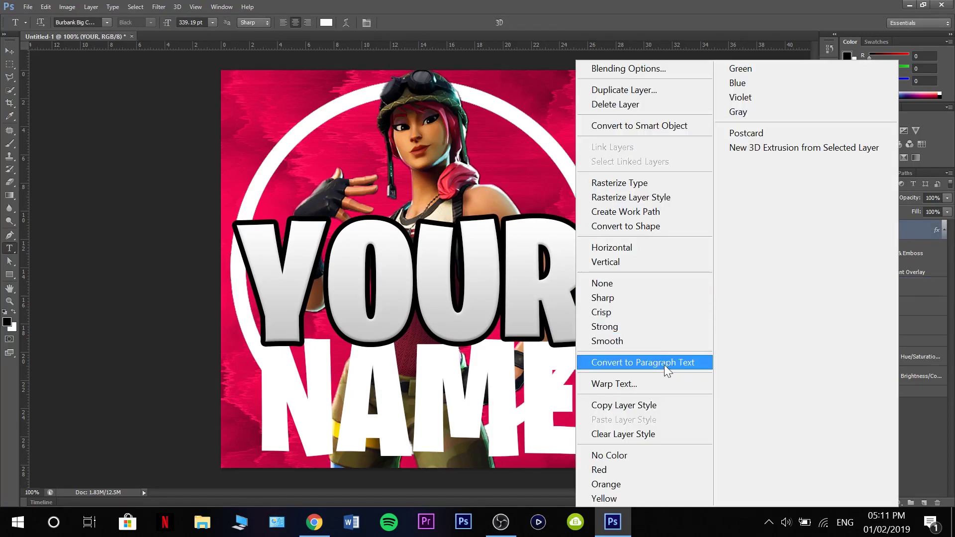
left_click(653, 410)
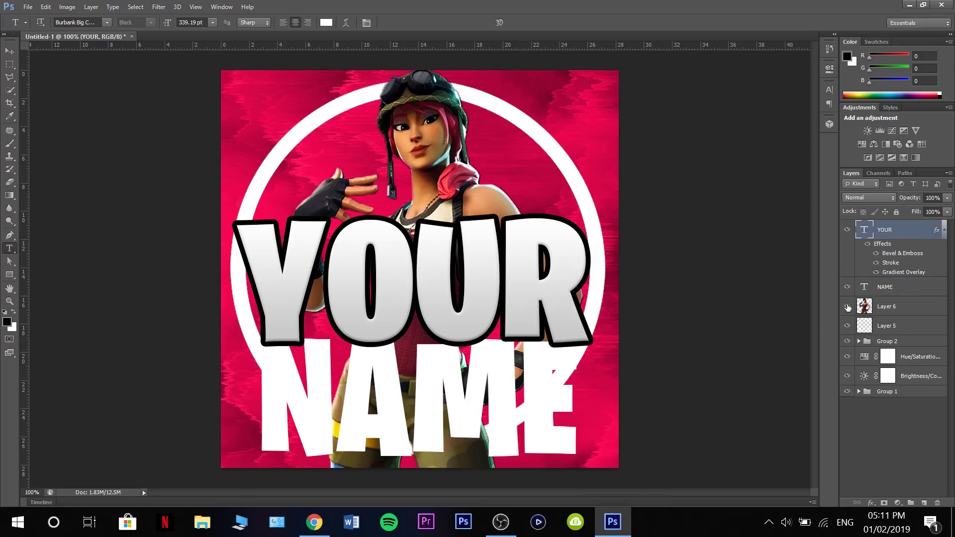
right_click(906, 292)
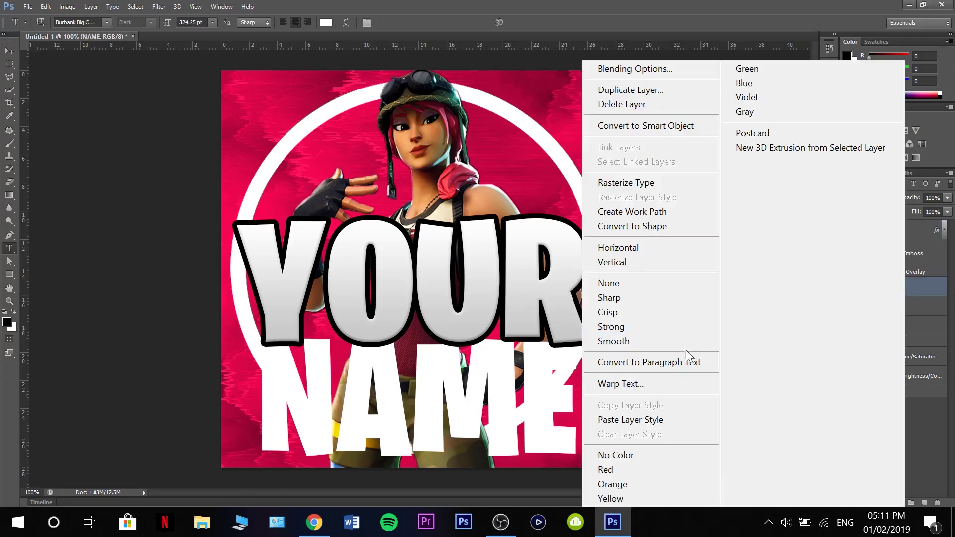
left_click(664, 420)
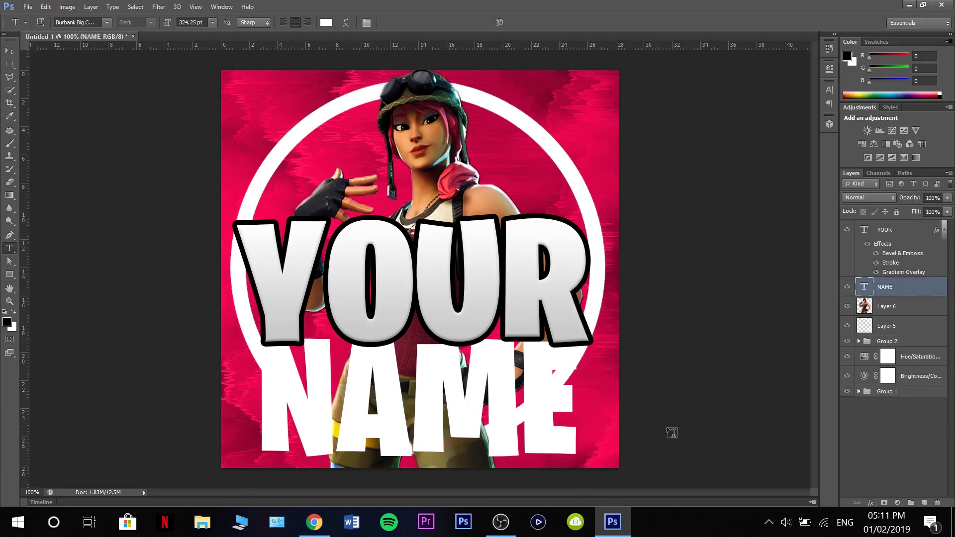
right_click(904, 287)
left_click(690, 73)
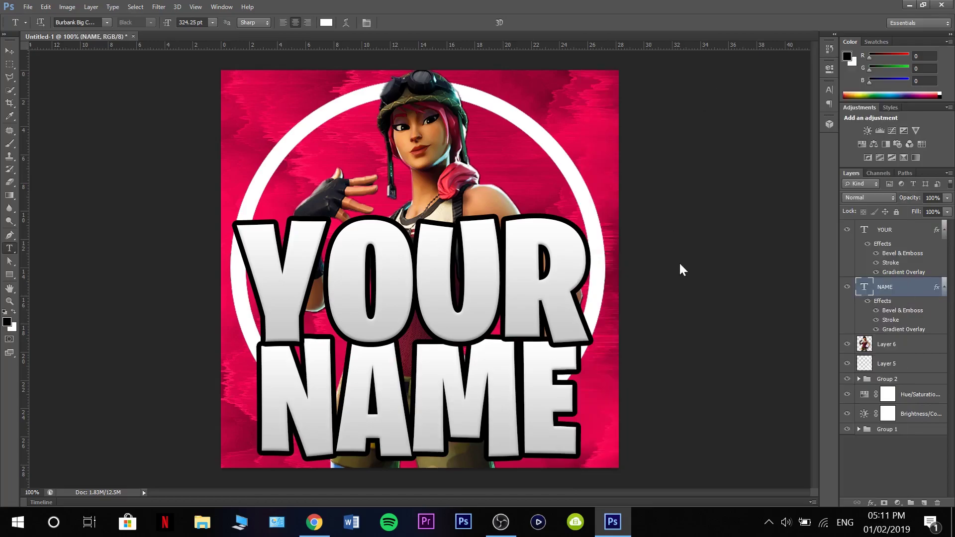
Change the NAME text colour to bright yellow fffc00
left_click(872, 252)
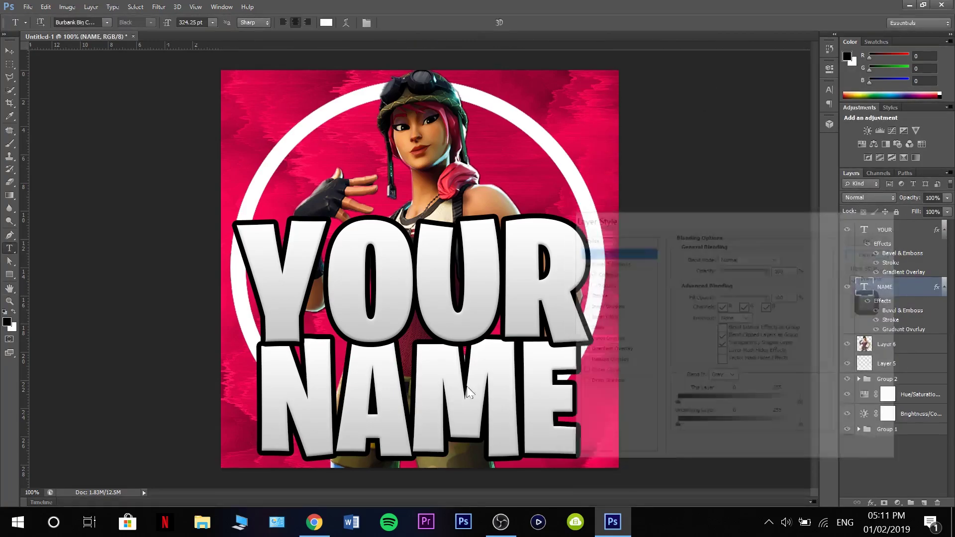
double_click(259, 387)
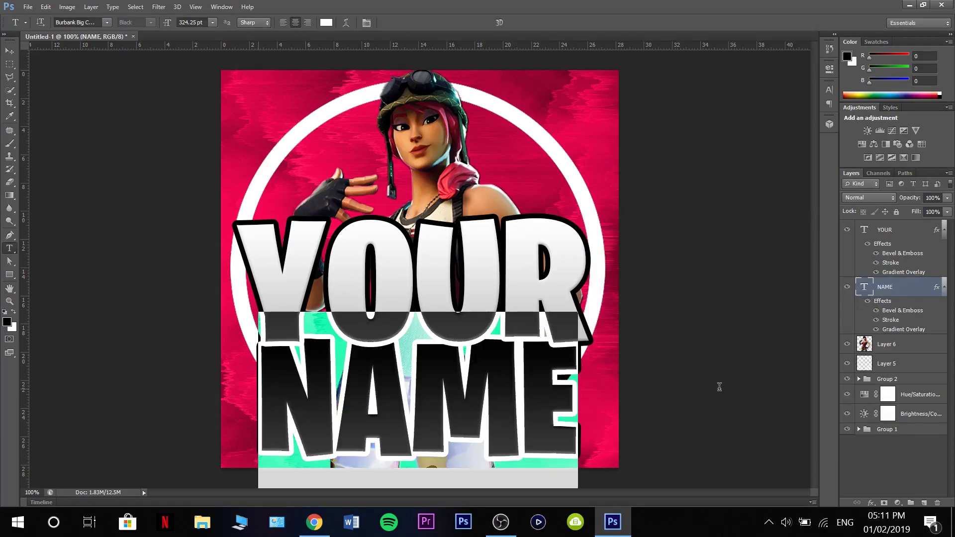
left_click(326, 22)
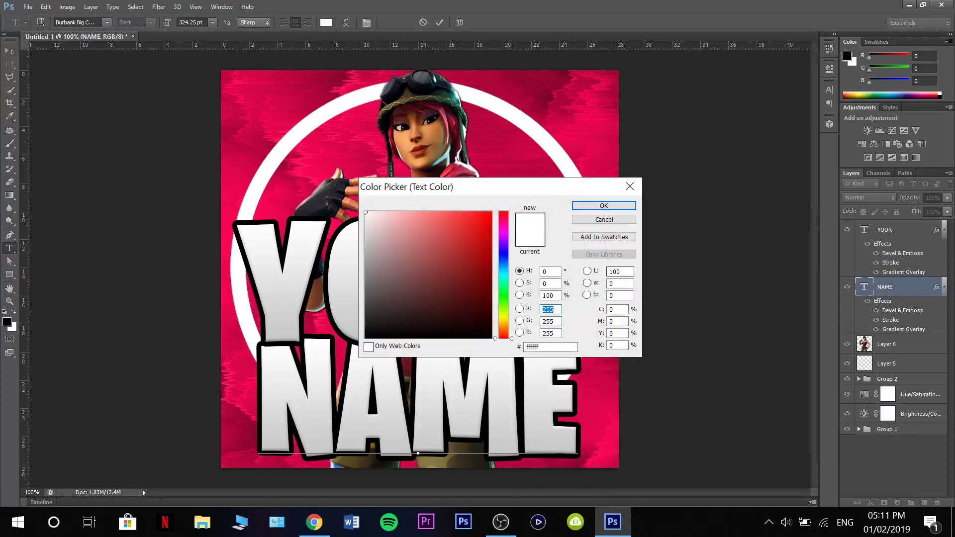
left_click_drag(508, 329, 508, 318)
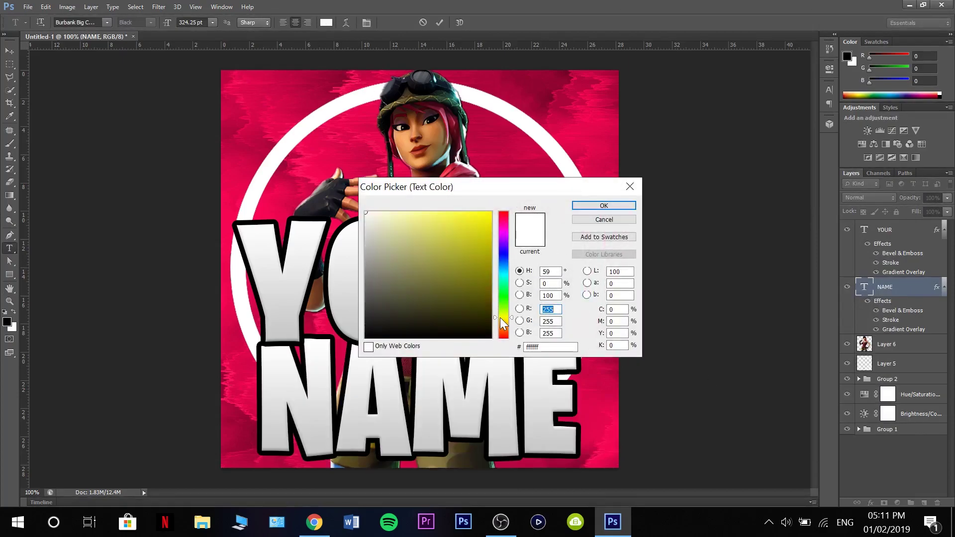
left_click(491, 213)
left_click(613, 208)
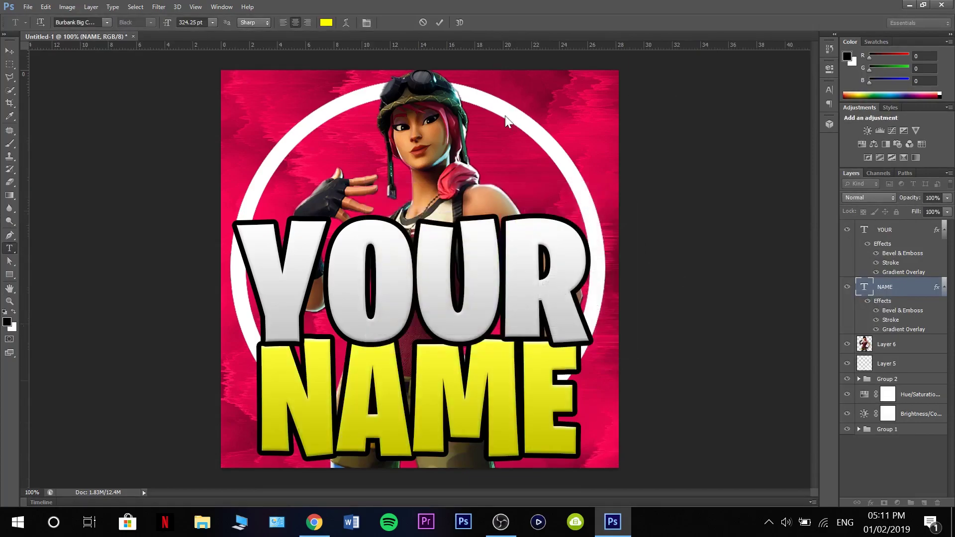
left_click(442, 21)
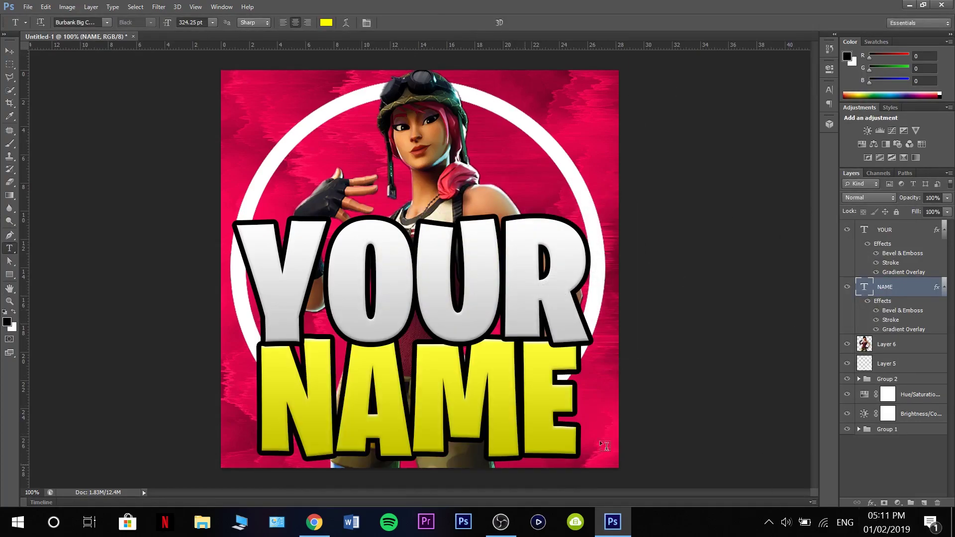
Move the NAME text slightly down
key("ctrl+t")
left_click_drag(526, 395, 523, 410)
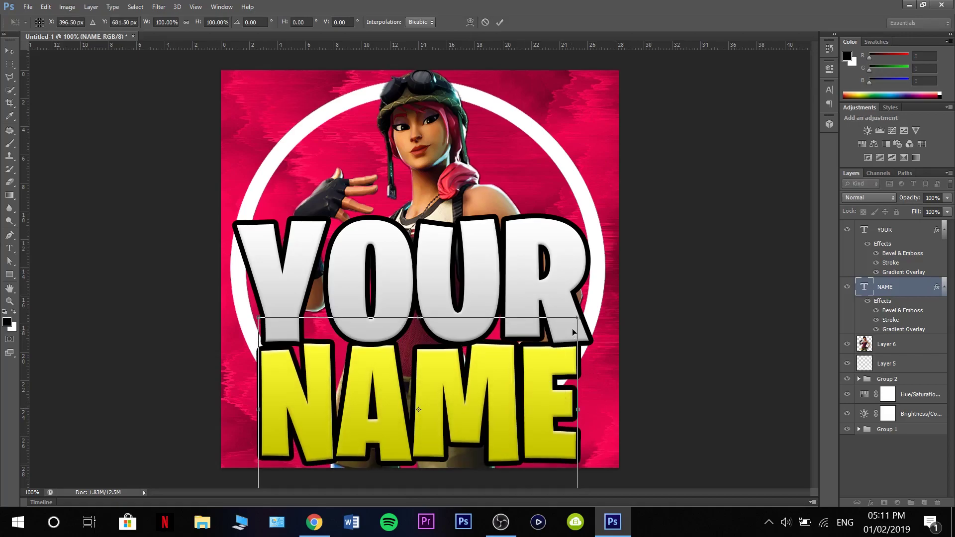
key("Return")
key("t")
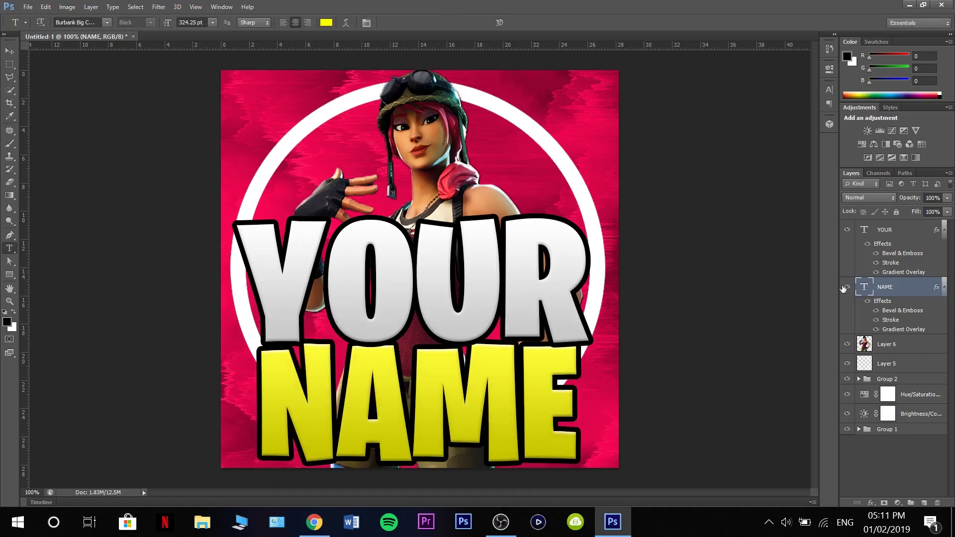
Shrink YOUR to about 90% and reposition it just above NAME
left_click(898, 253)
key("ctrl+t")
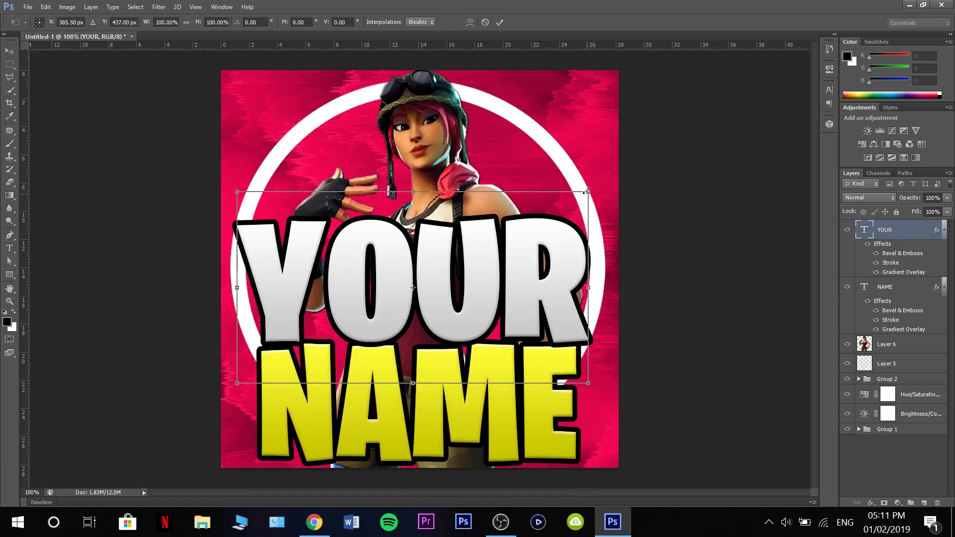
left_click_drag(587, 191, 554, 214)
left_click_drag(531, 276, 566, 251)
key("shift+Right")
key("Up")
key("Up")
key("Up")
key("Up")
key("Return")
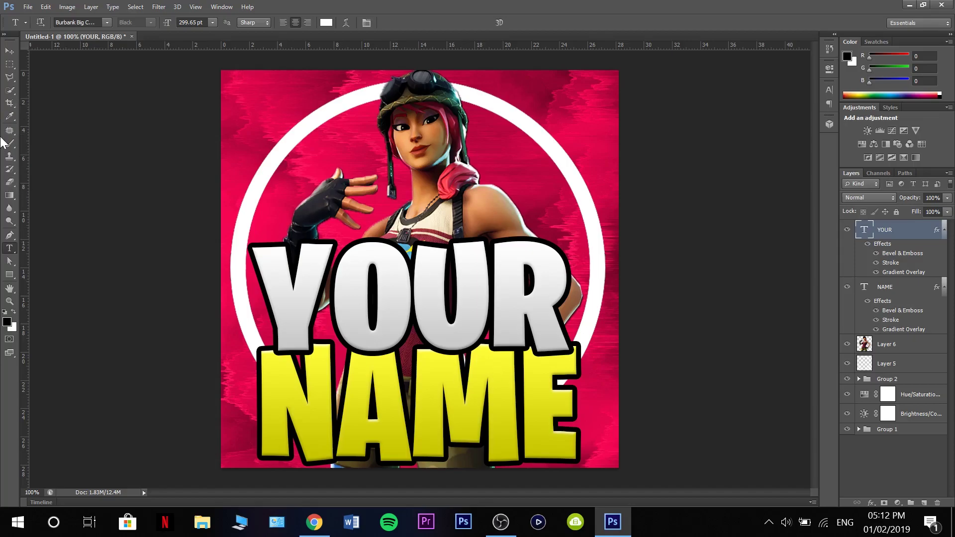
left_click(9, 51)
left_click_drag(378, 302, 374, 297)
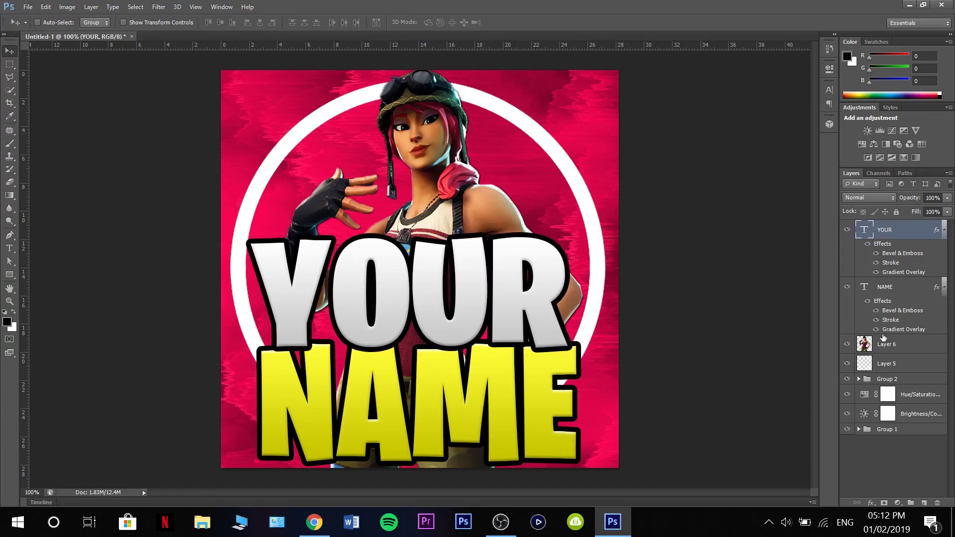
Give the character on Layer 6 a white Color Overlay at 17% opacity
left_click(903, 347)
right_click(903, 348)
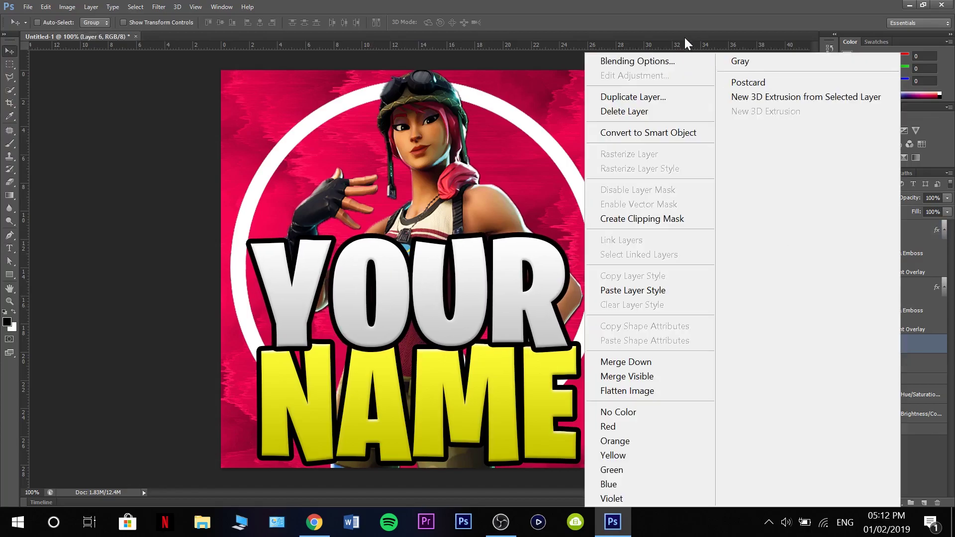
left_click(907, 206)
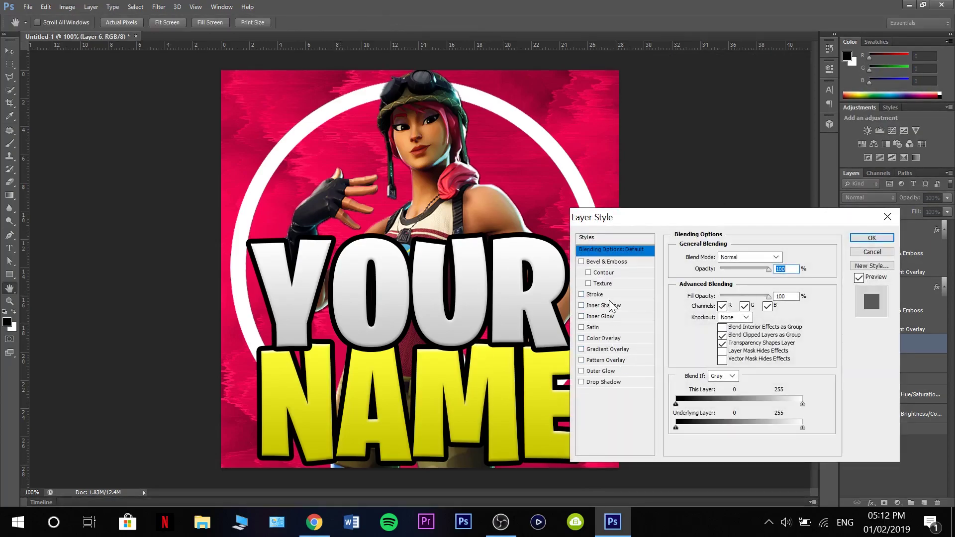
left_click(617, 339)
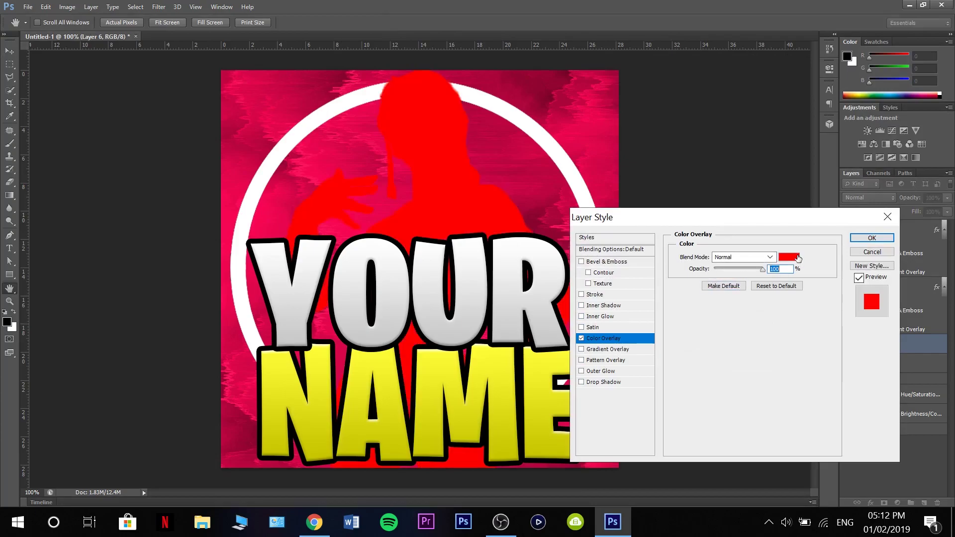
left_click(795, 260)
left_click(485, 191)
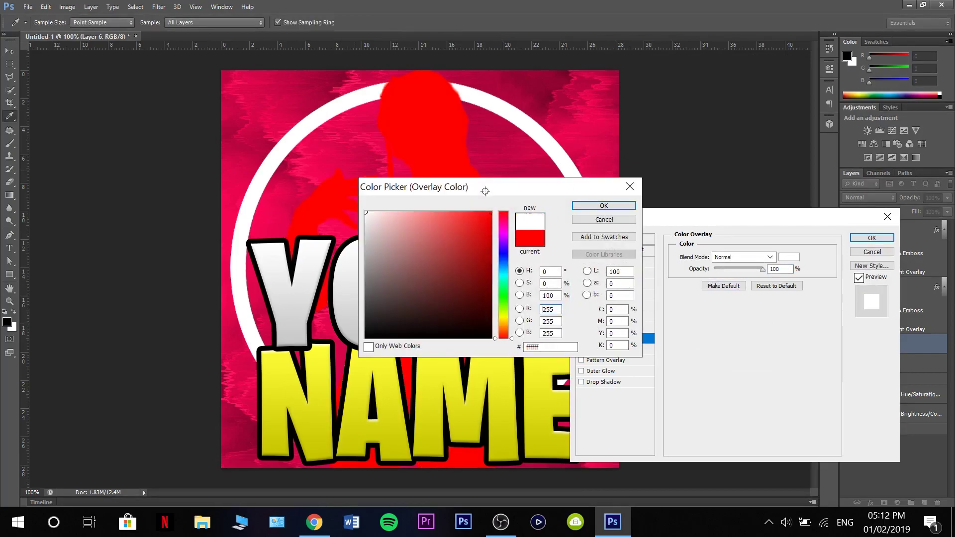
left_click(617, 208)
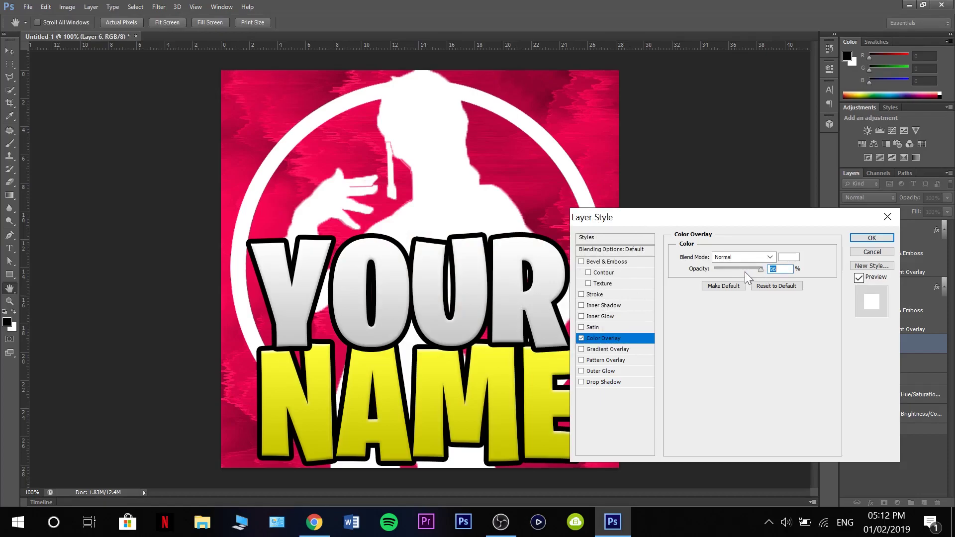
left_click_drag(745, 271, 723, 273)
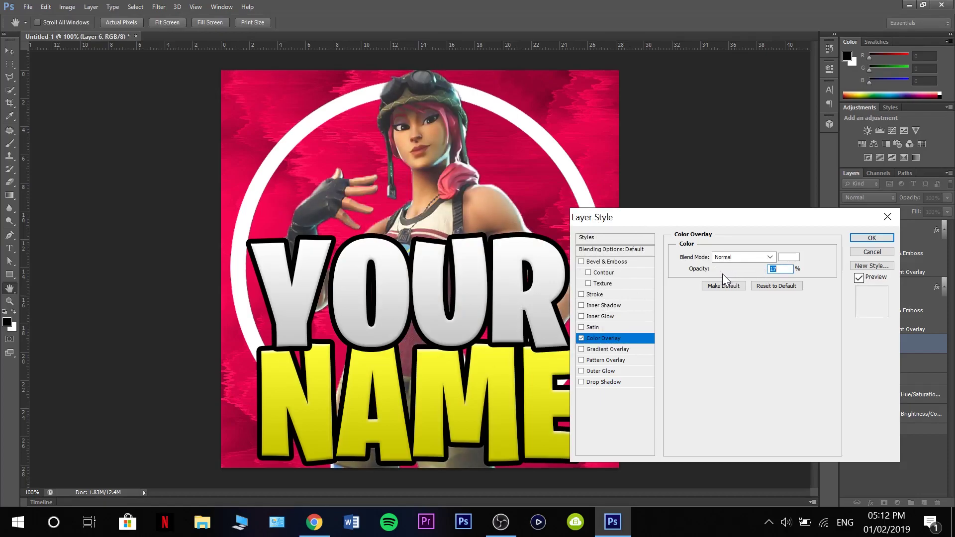
left_click(881, 239)
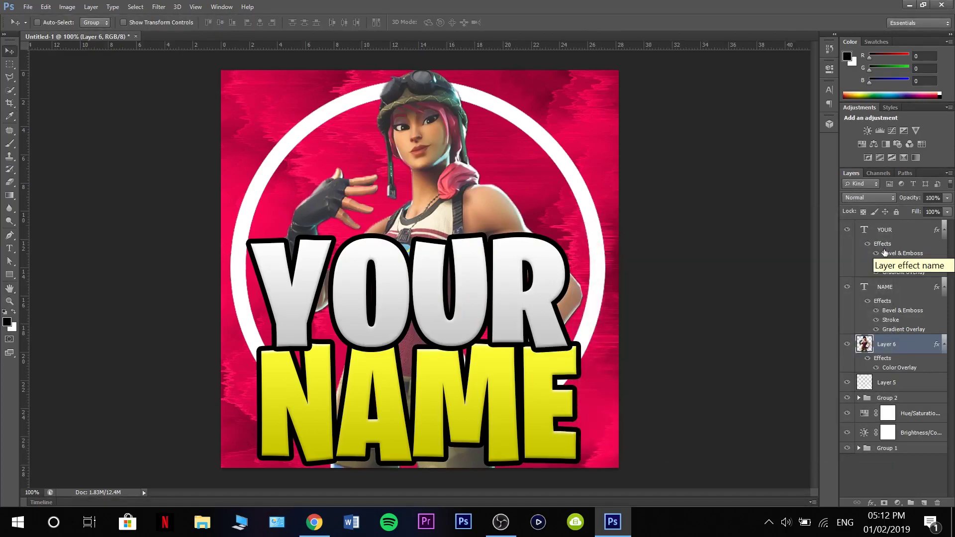
Add a 6 px black Stroke to the ring on Layer 5
right_click(899, 383)
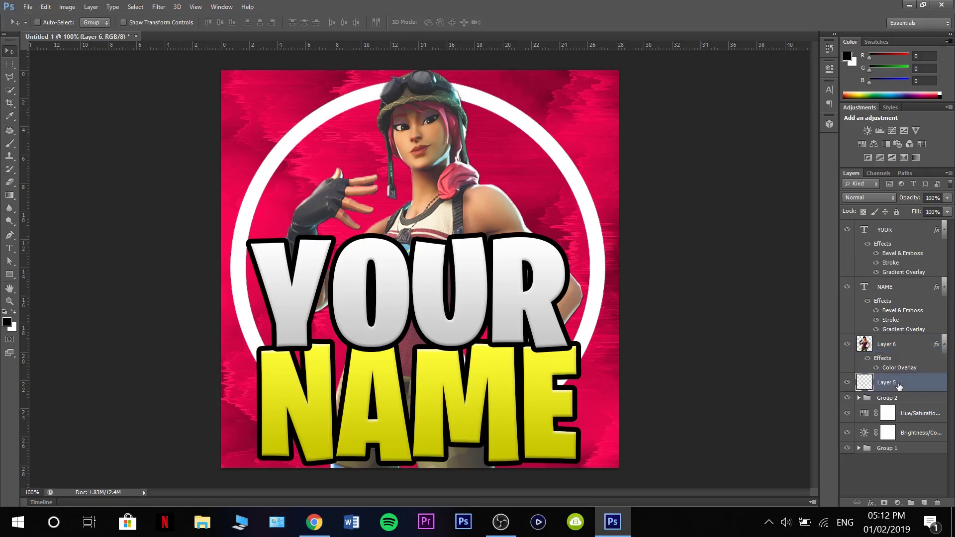
left_click(642, 56)
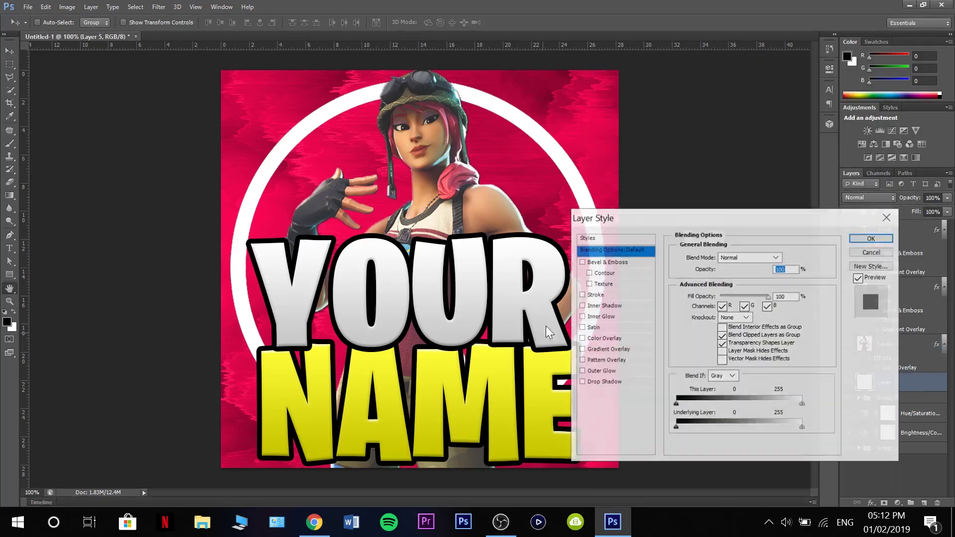
left_click(595, 294)
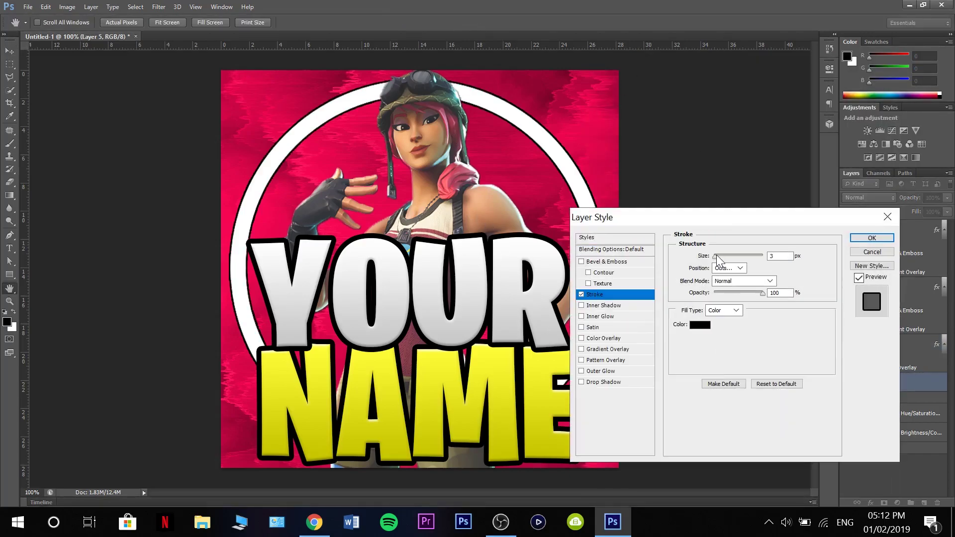
left_click_drag(714, 255, 716, 255)
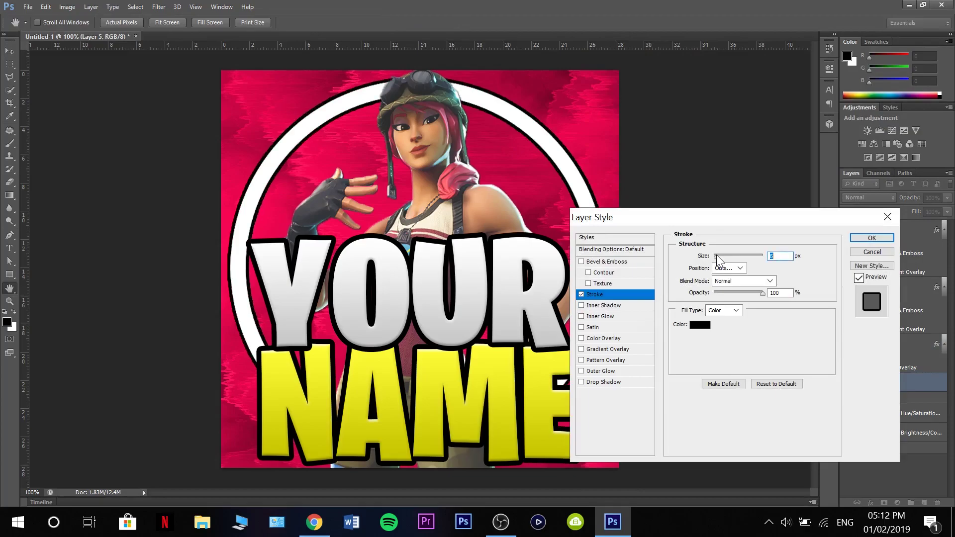
left_click(861, 239)
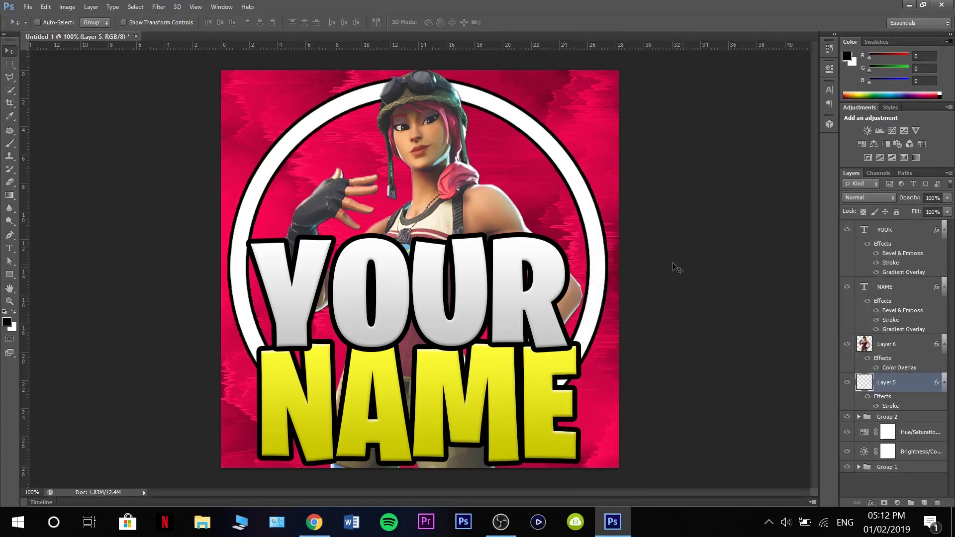